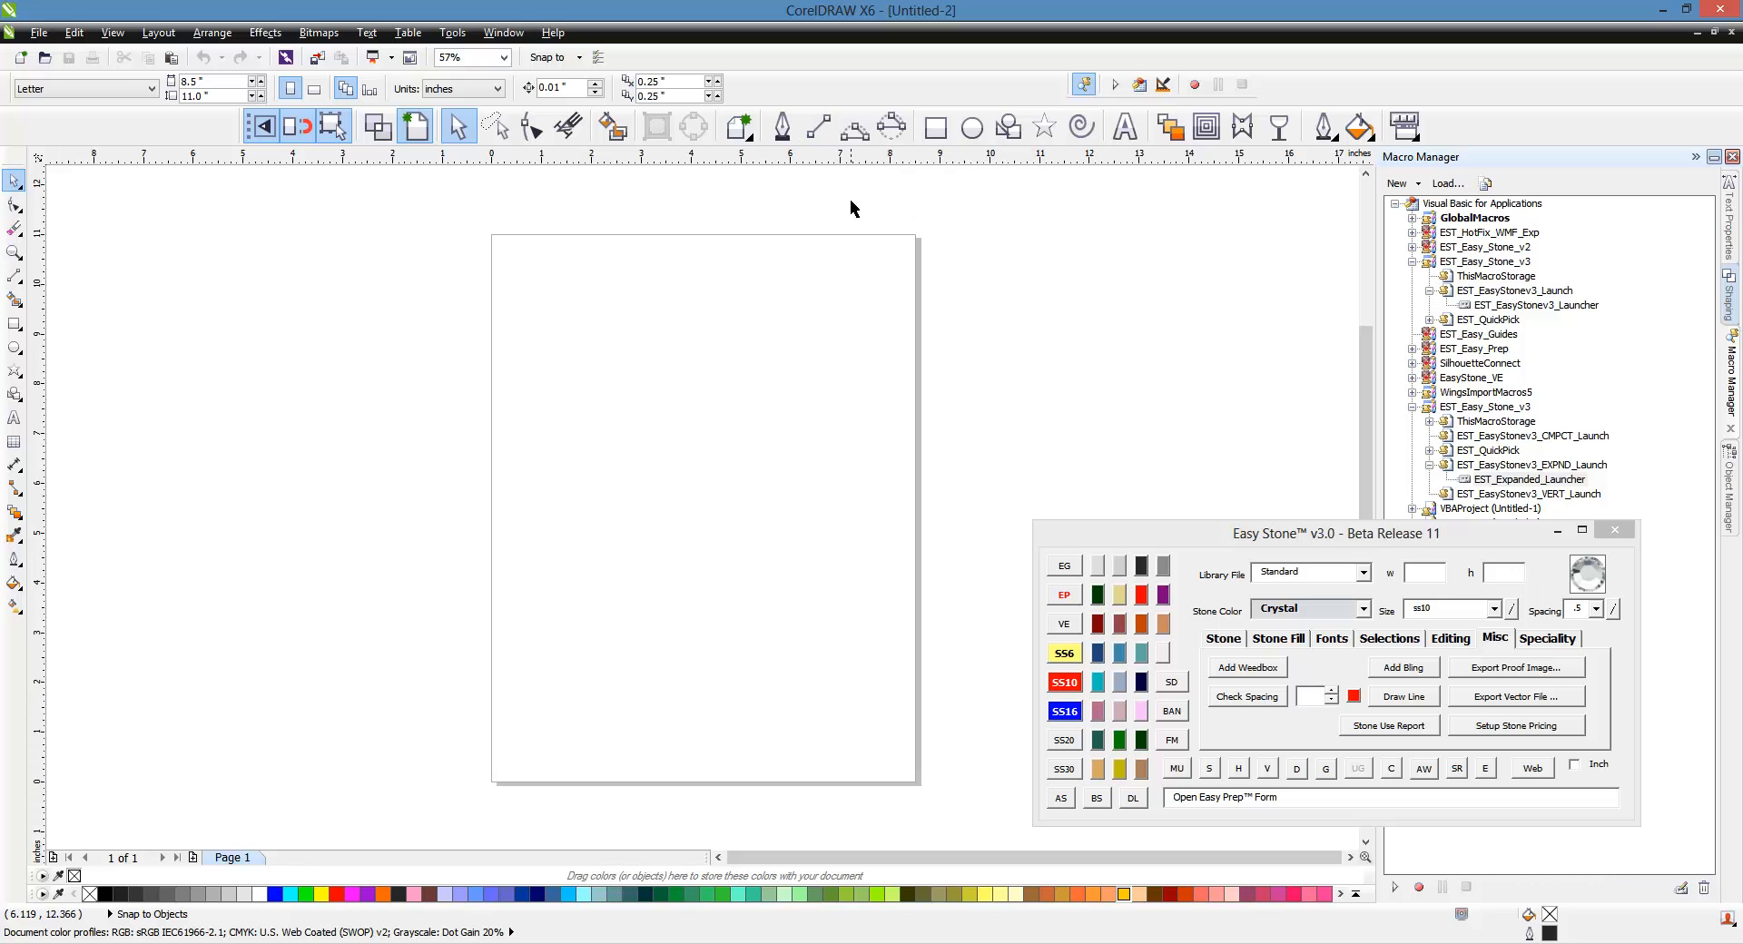
- Add the letter "M" as artistic text in the upper half of the page
{"action": "left_click", "coordinate": [1125, 126]}
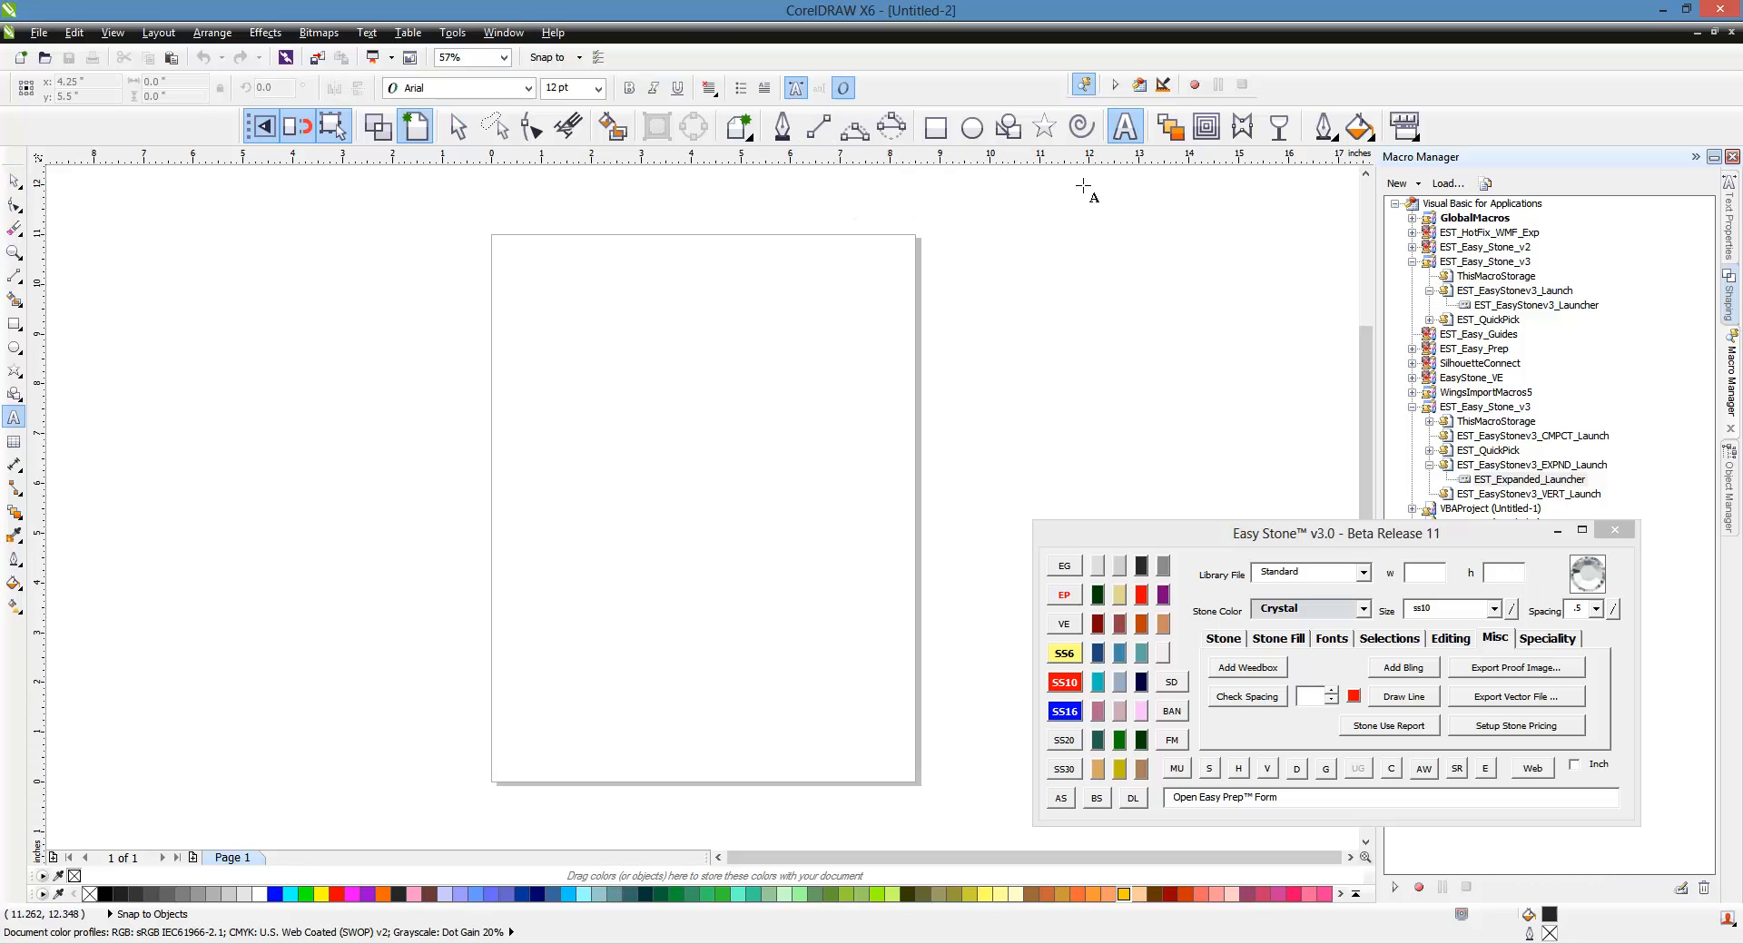
{"action": "left_click", "coordinate": [786, 425]}
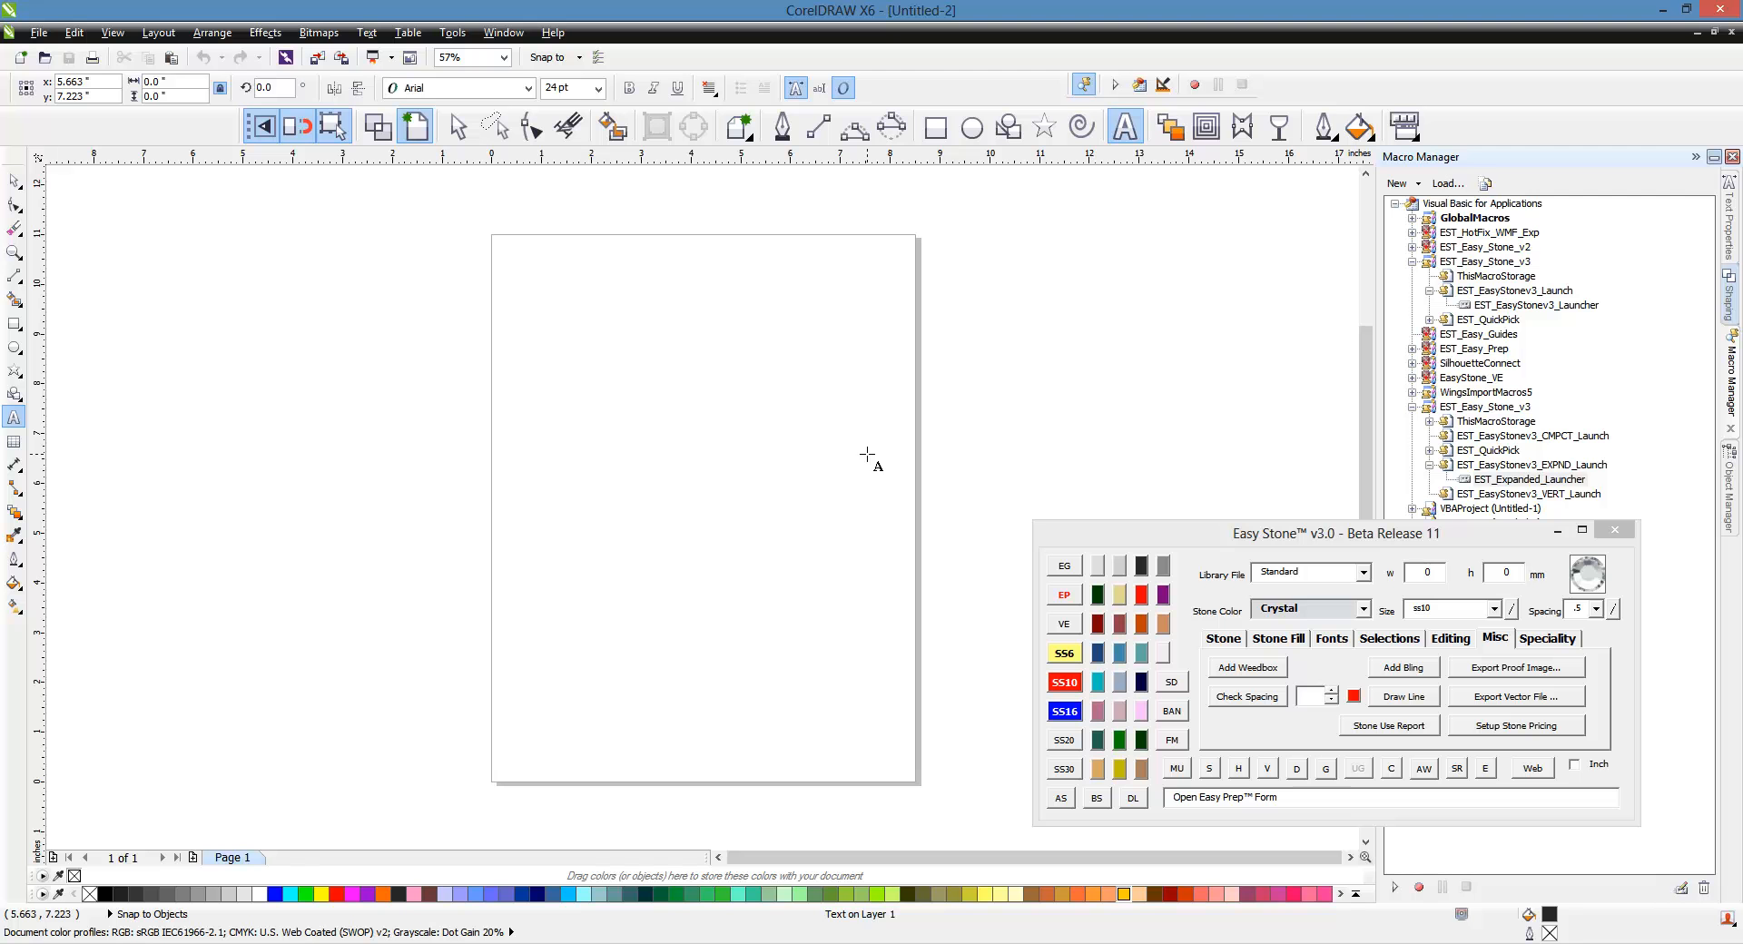
{"action": "type", "text": "M"}
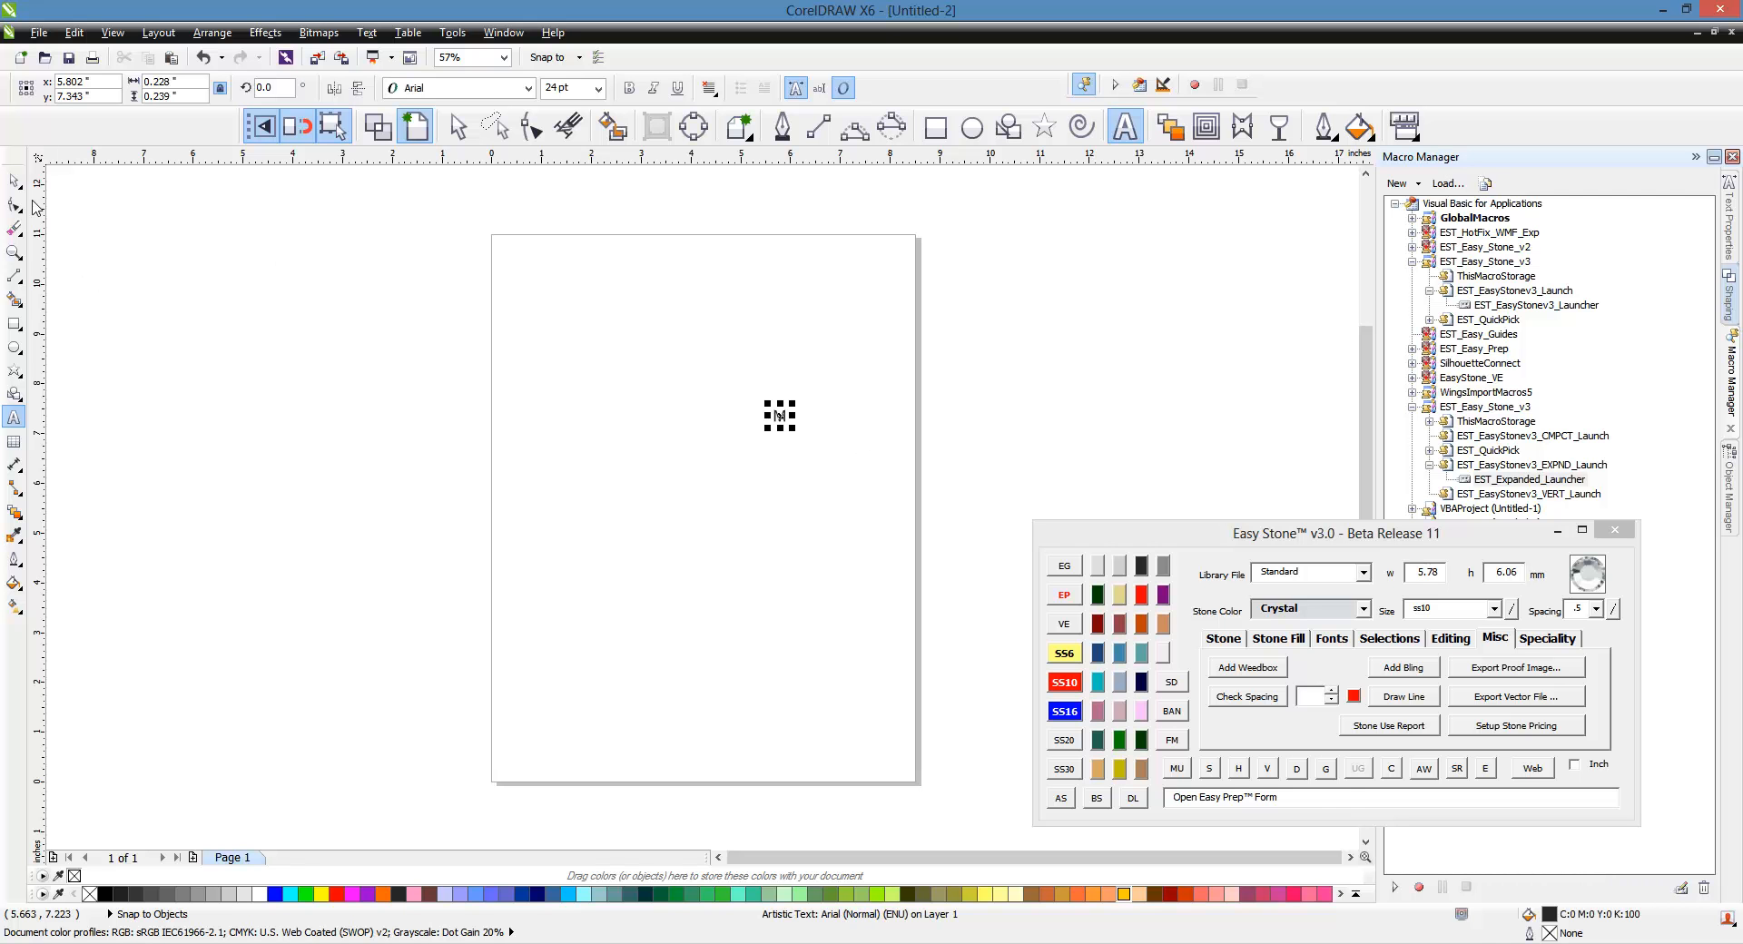
{"action": "left_click", "coordinate": [15, 181]}
- Change the letter's font to Freshman with the Easy Stone Font Manager and enlarge it to about 2.9 inches wide
{"action": "left_click", "coordinate": [1173, 740]}
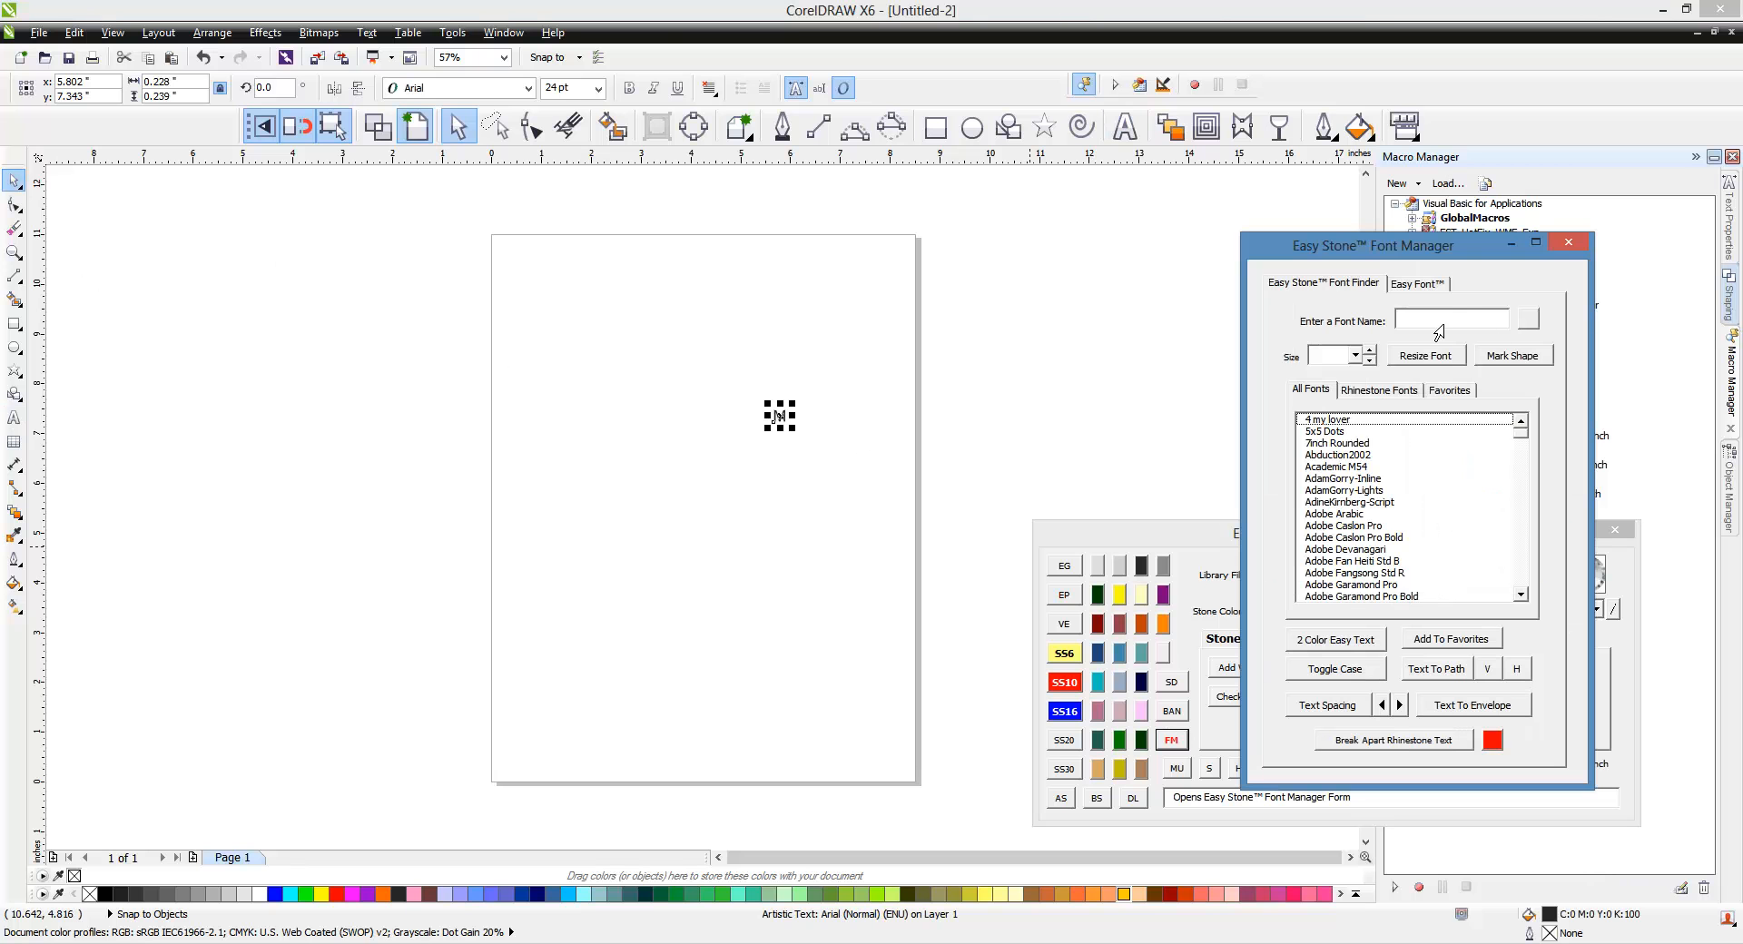
{"action": "type", "text": "fre"}
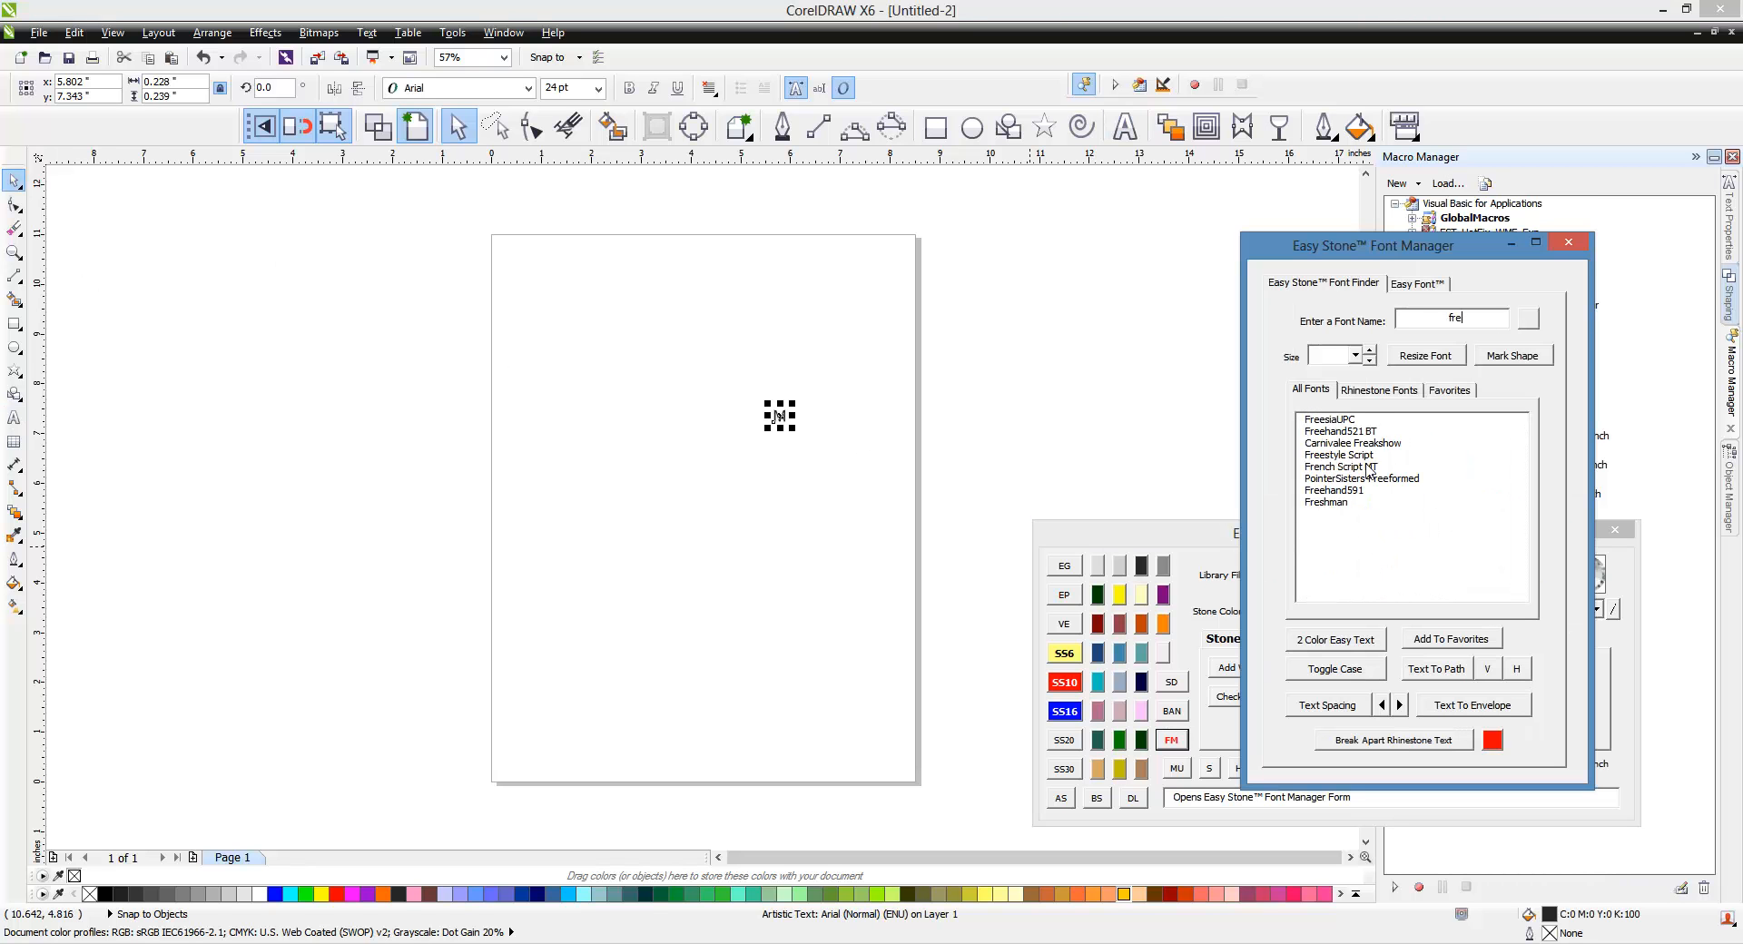
{"action": "left_click", "coordinate": [1334, 502]}
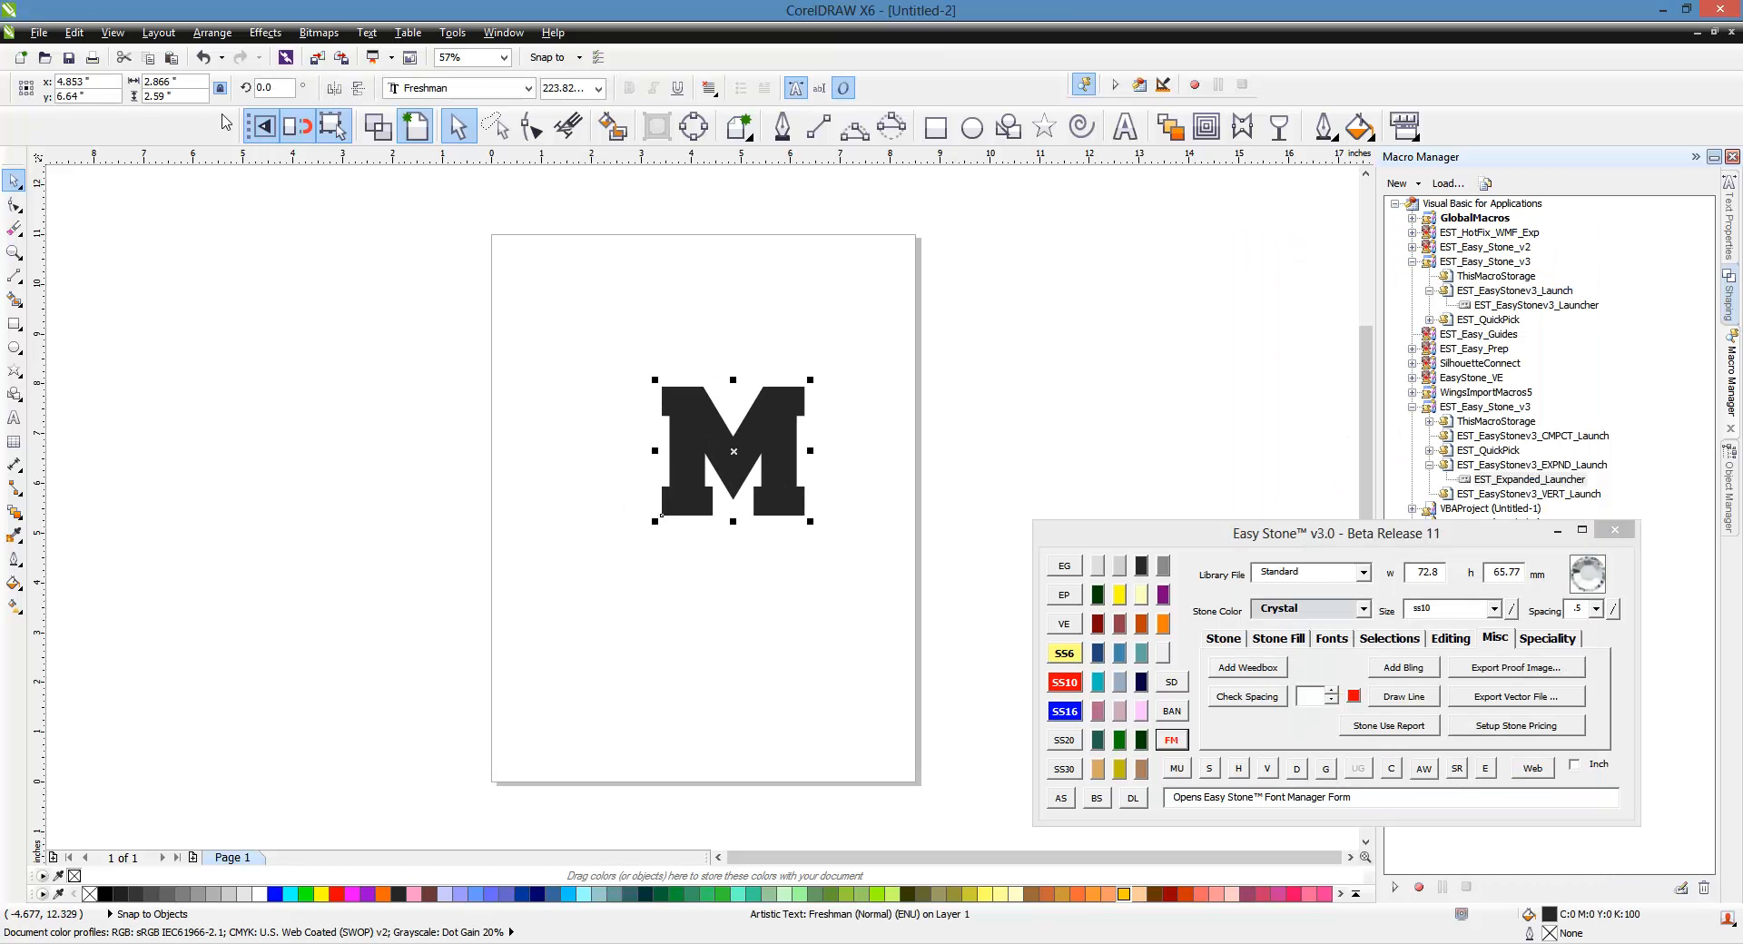
- Replace the letter M with the text "LHRS"
{"action": "left_click", "coordinate": [176, 95]}
{"action": "left_click", "coordinate": [684, 454]}
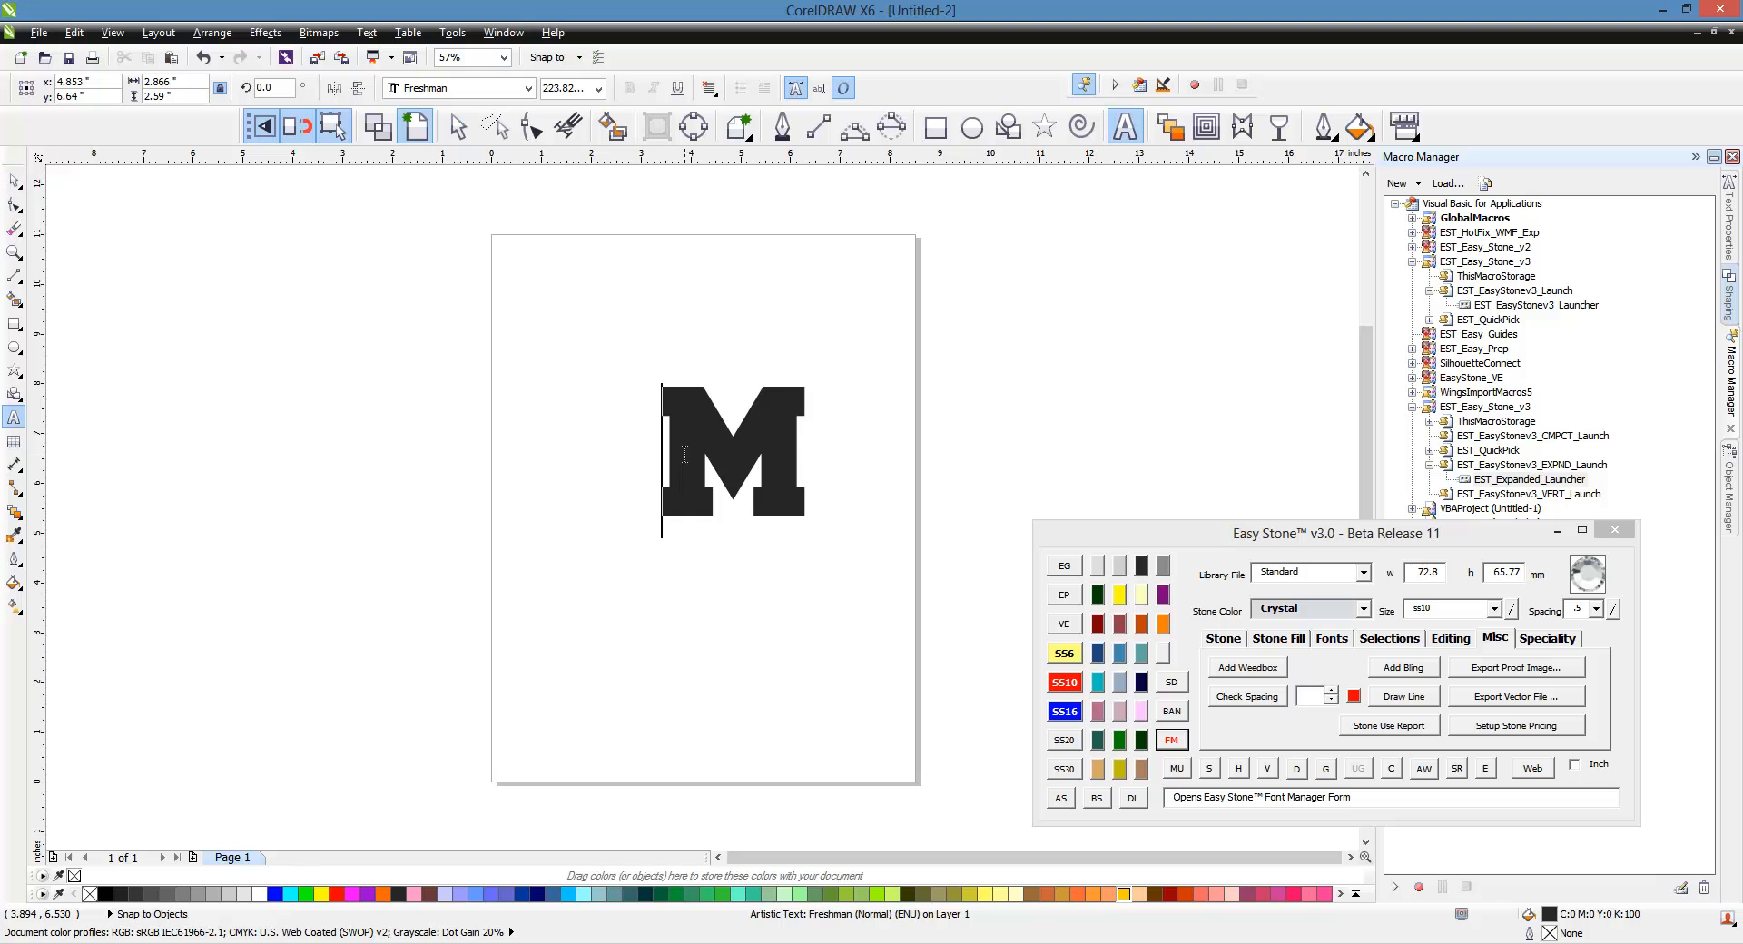
{"action": "double_click", "coordinate": [685, 454]}
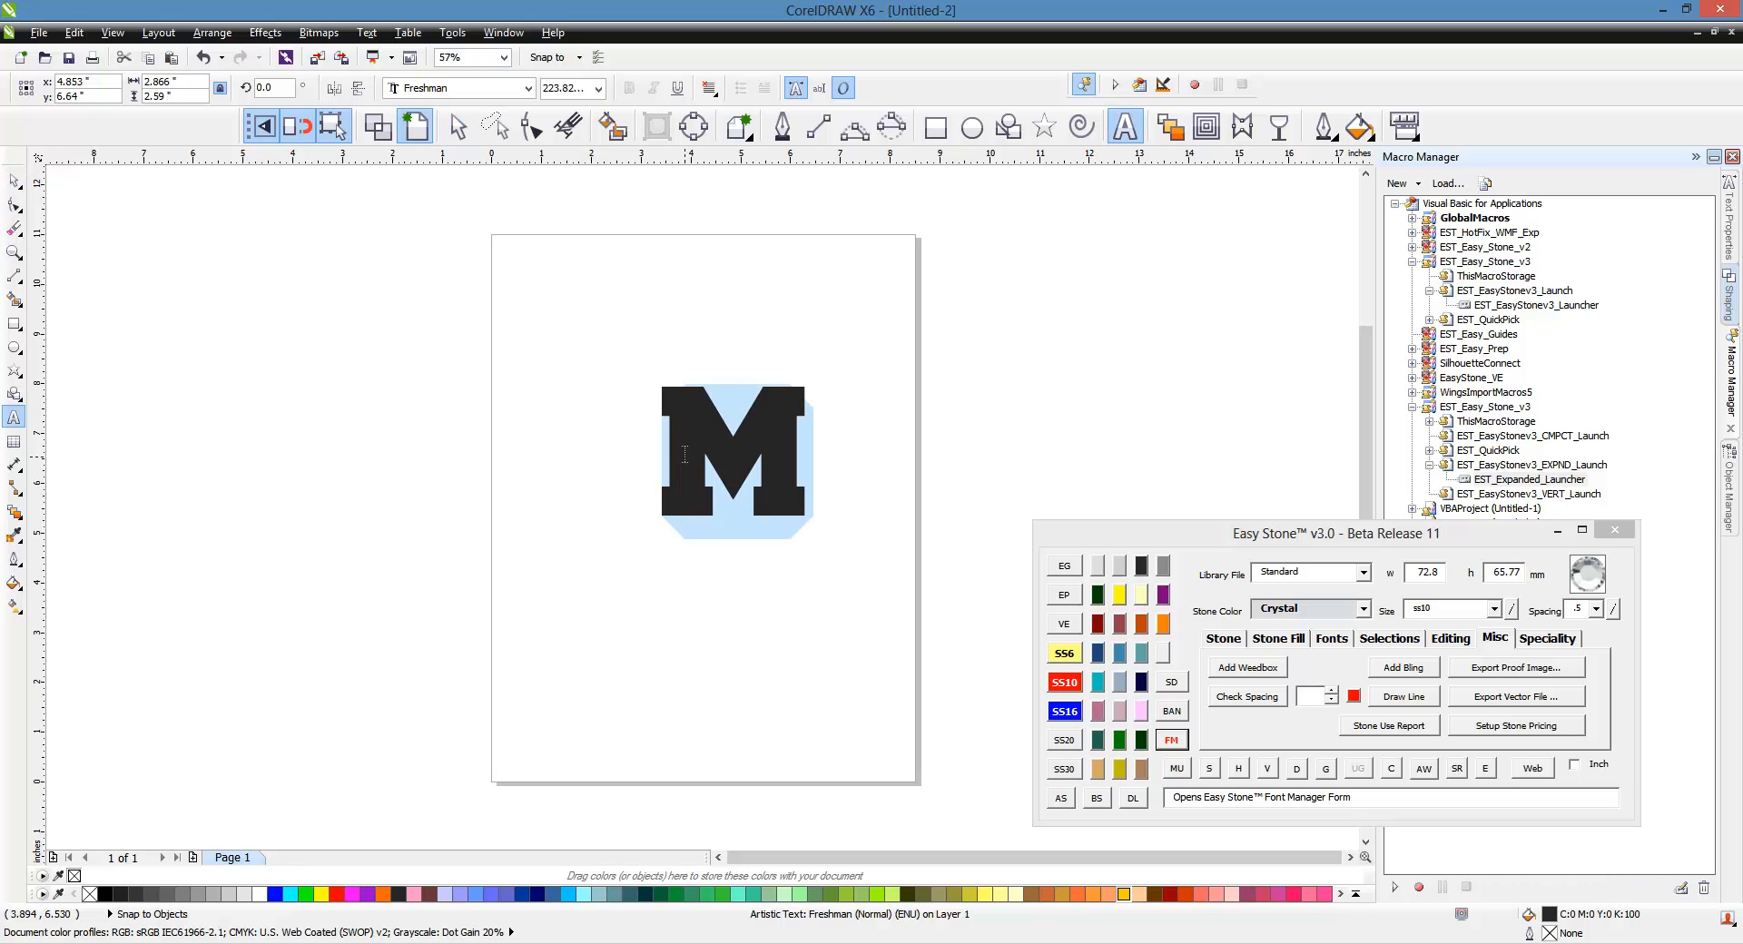
{"action": "type", "text": "LHRS"}
{"action": "key", "text": "Escape"}
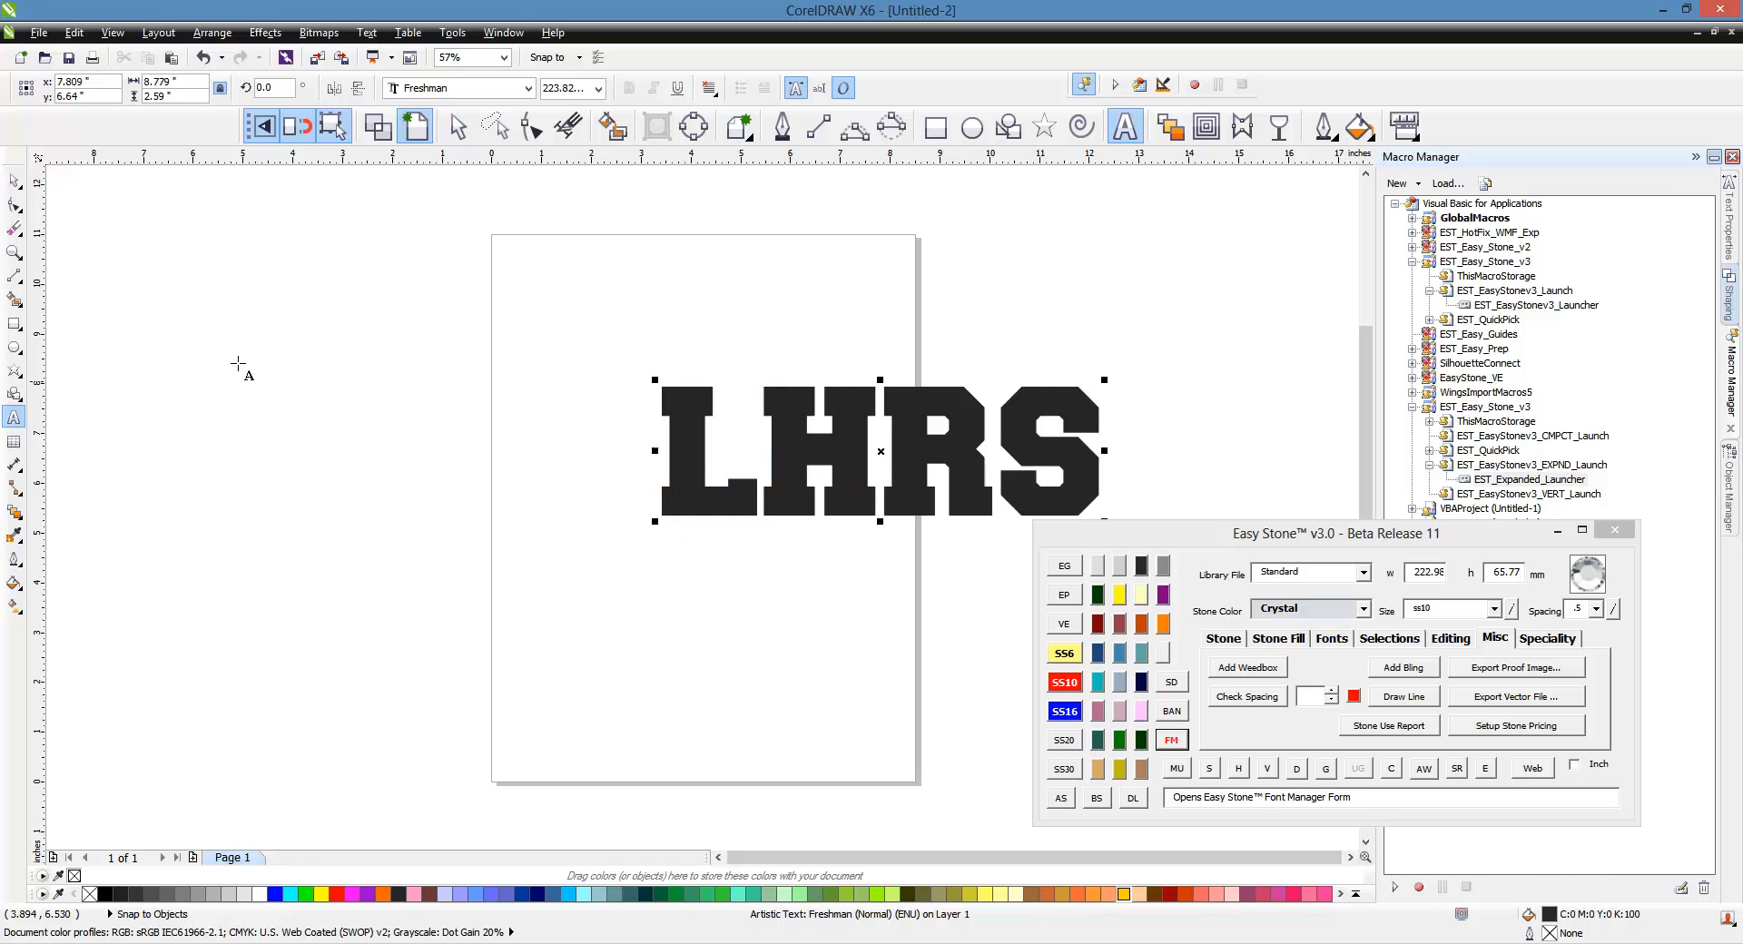
- Set the LHRS text's width to 10 inches and position it centrally across the upper half of the page
{"action": "left_click", "coordinate": [14, 181]}
{"action": "left_click_drag", "start_coordinate": [718, 425], "coordinate": [546, 433]}
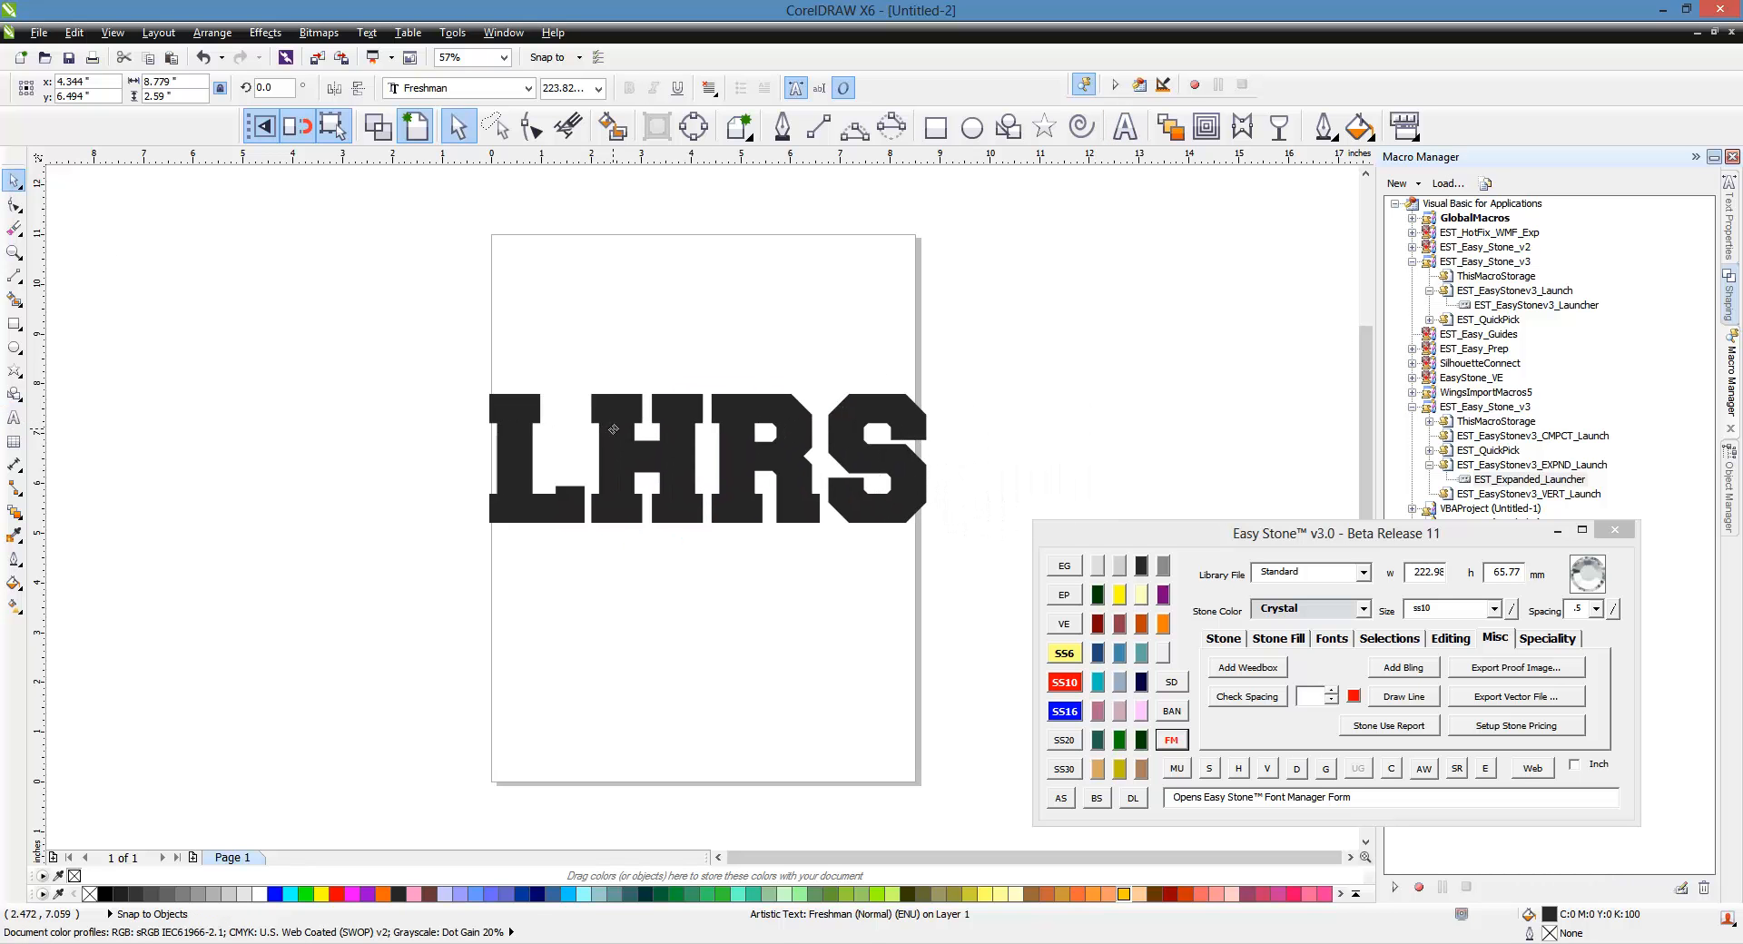
{"action": "triple_click", "coordinate": [178, 82]}
{"action": "type", "text": "1"}
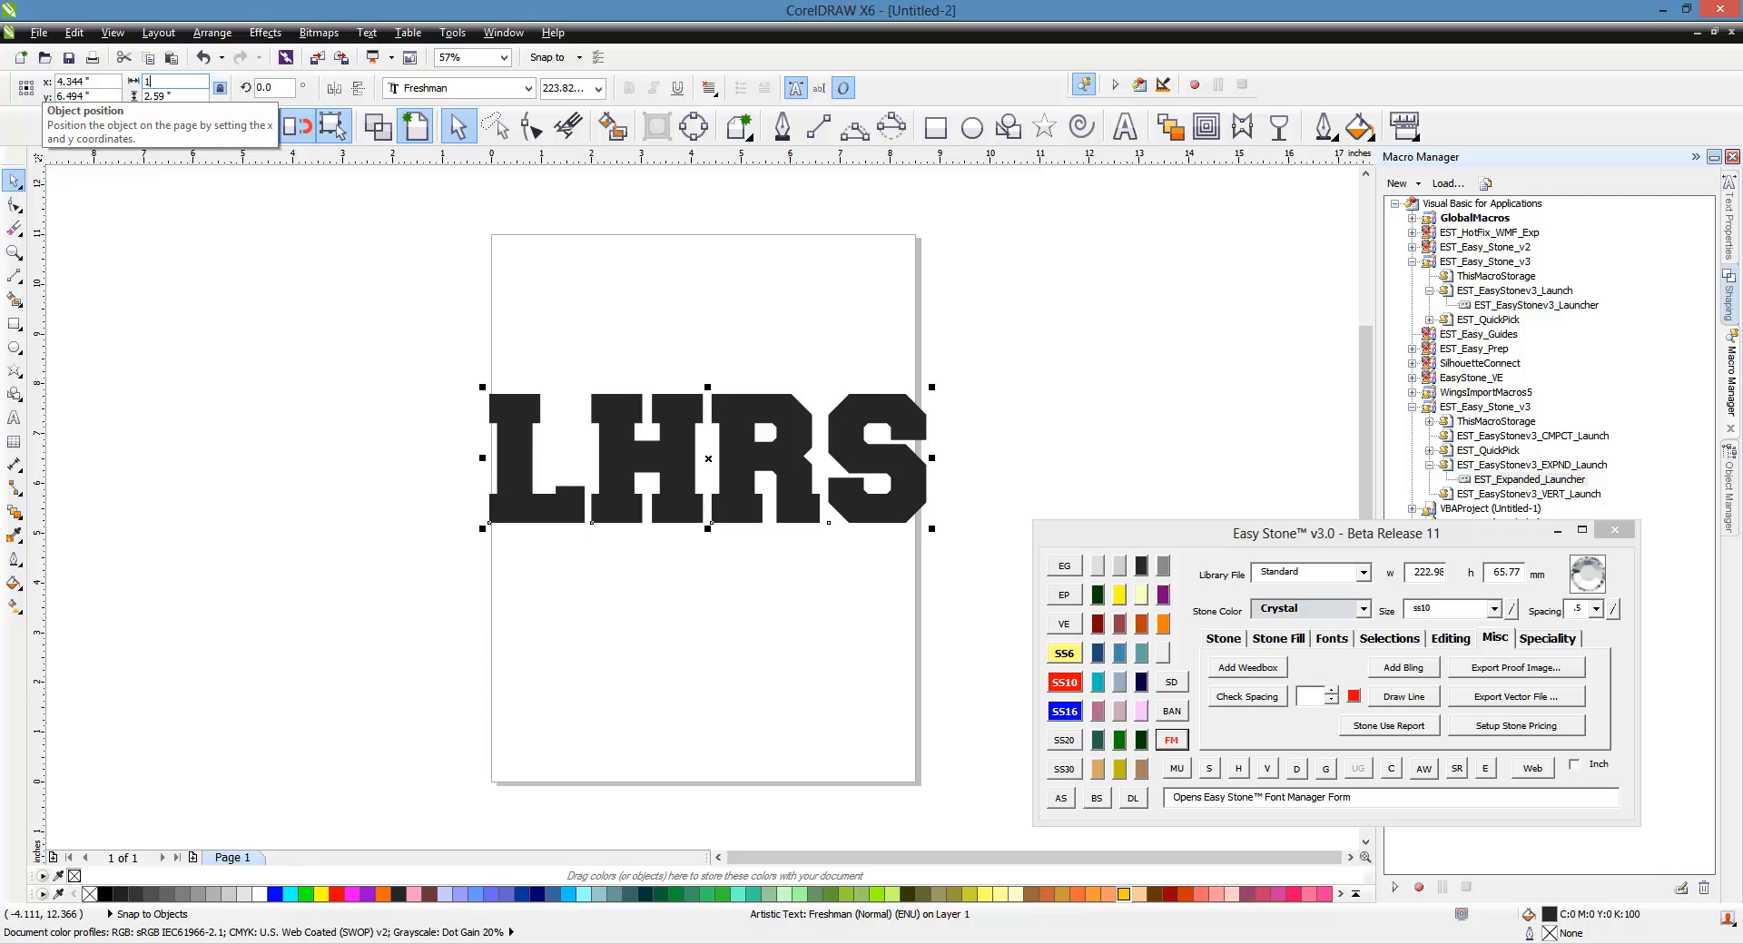
{"action": "type", "text": "0"}
{"action": "key", "text": "Return"}
{"action": "left_click", "coordinate": [742, 575]}
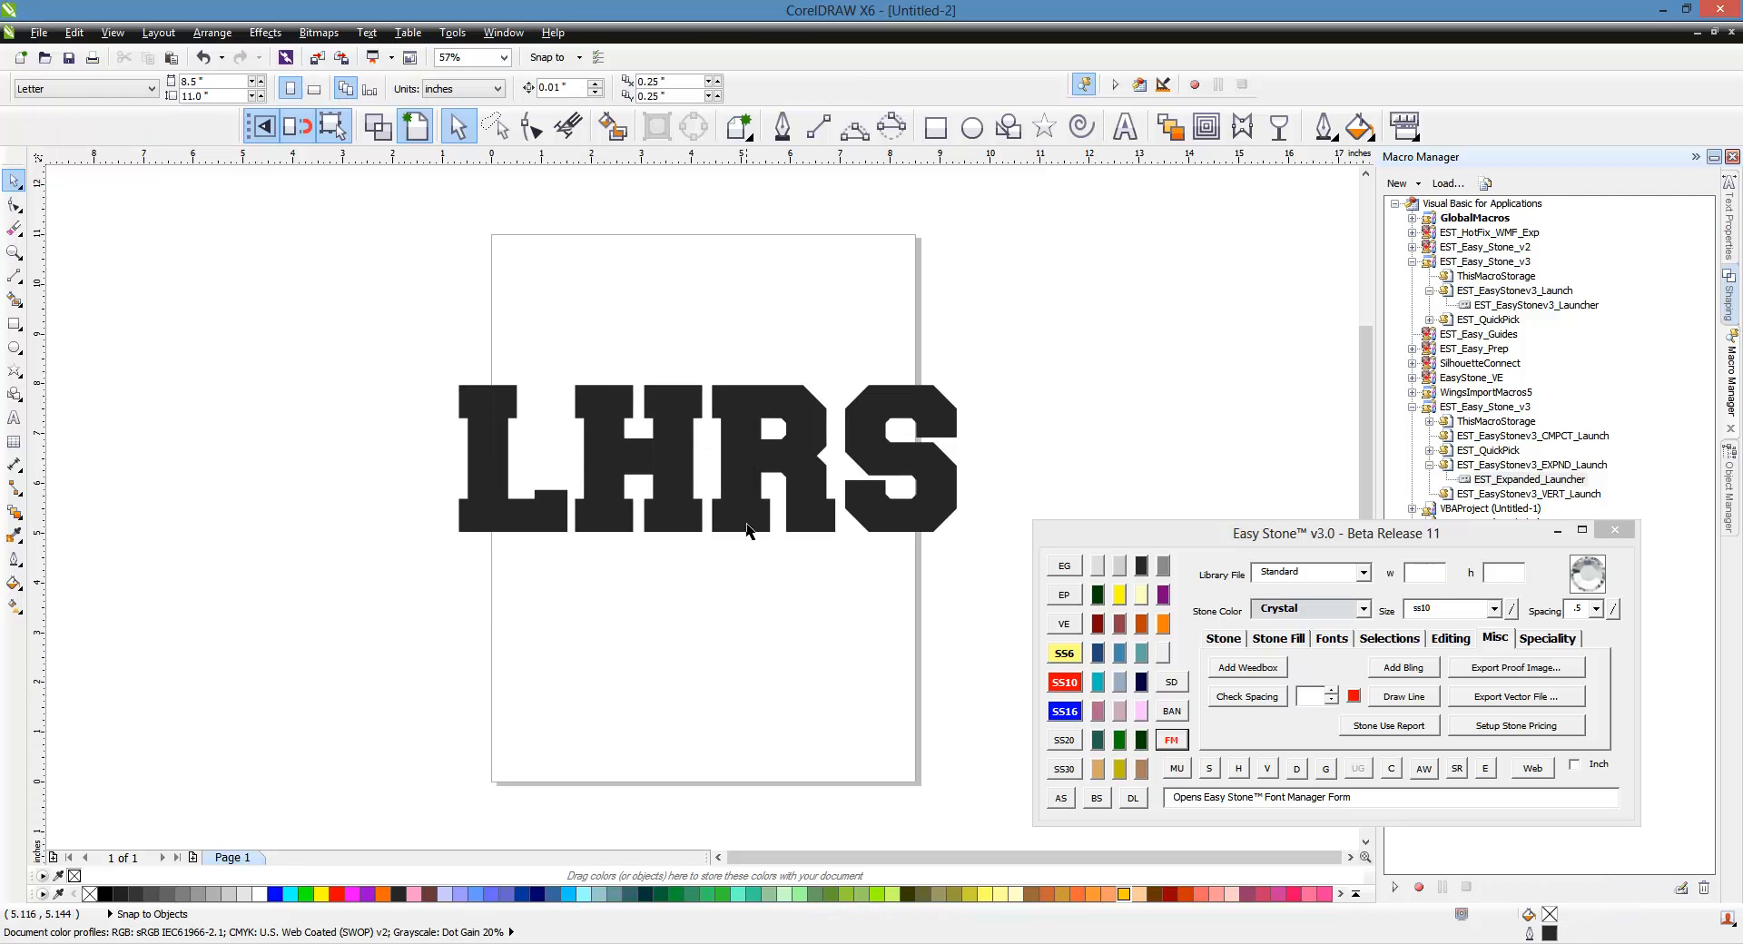
{"action": "left_click_drag", "start_coordinate": [742, 512], "coordinate": [733, 508]}
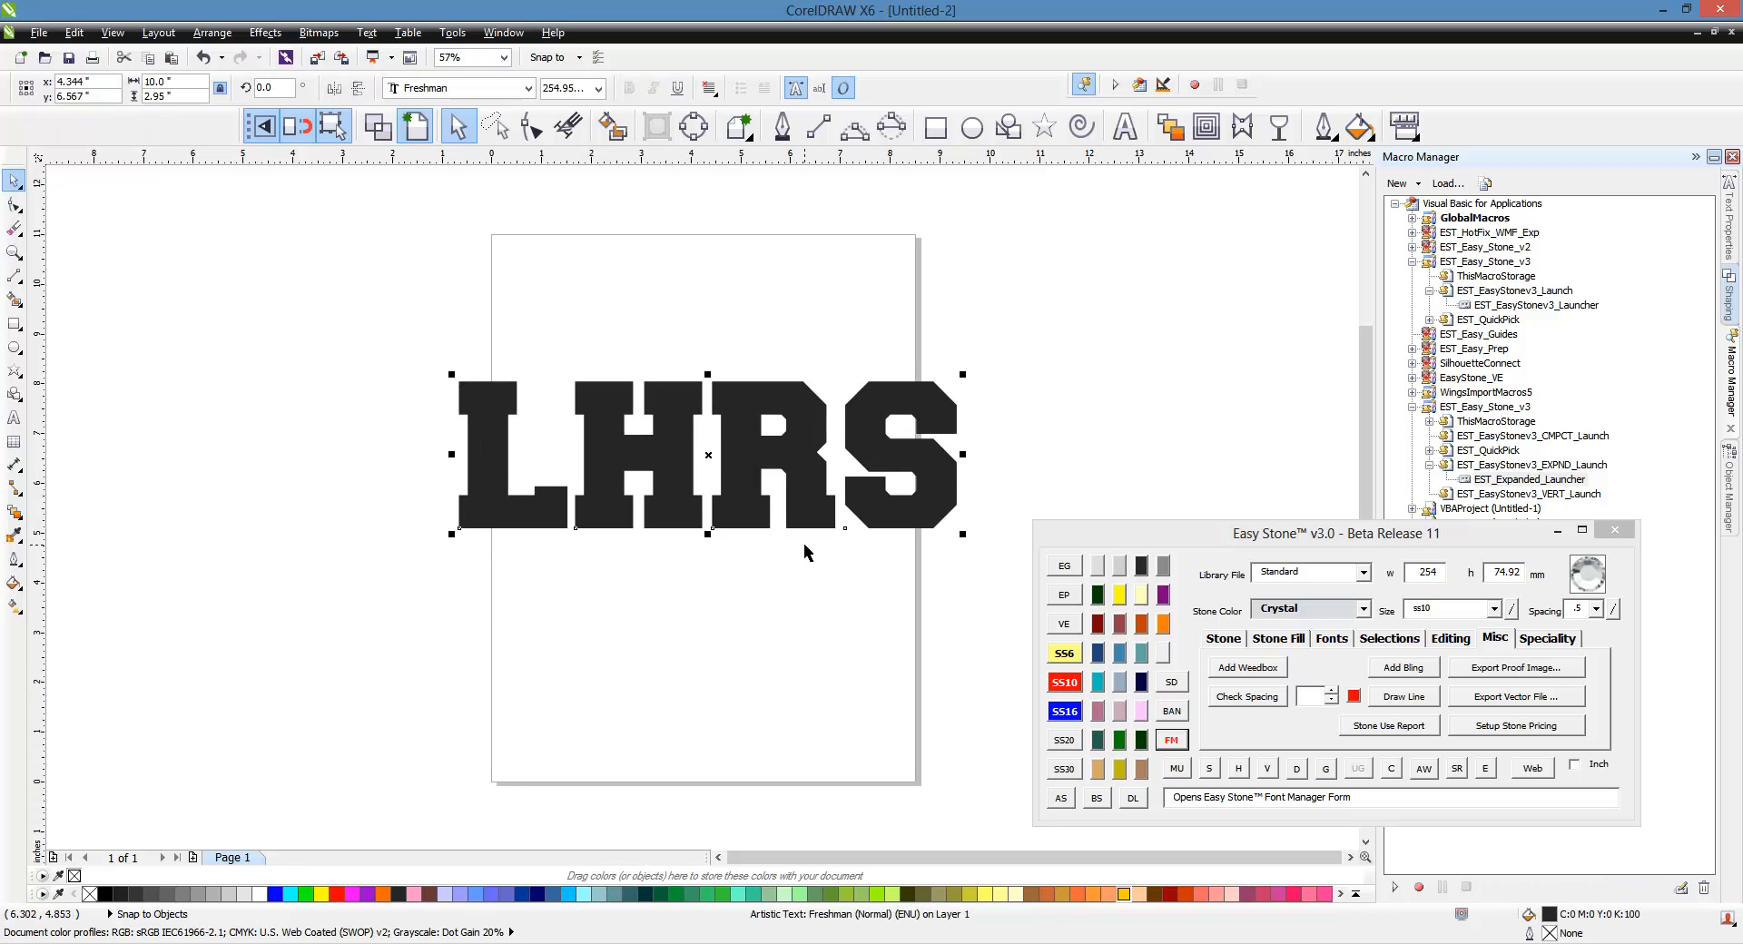
{"action": "left_click_drag", "start_coordinate": [725, 522], "coordinate": [723, 490]}
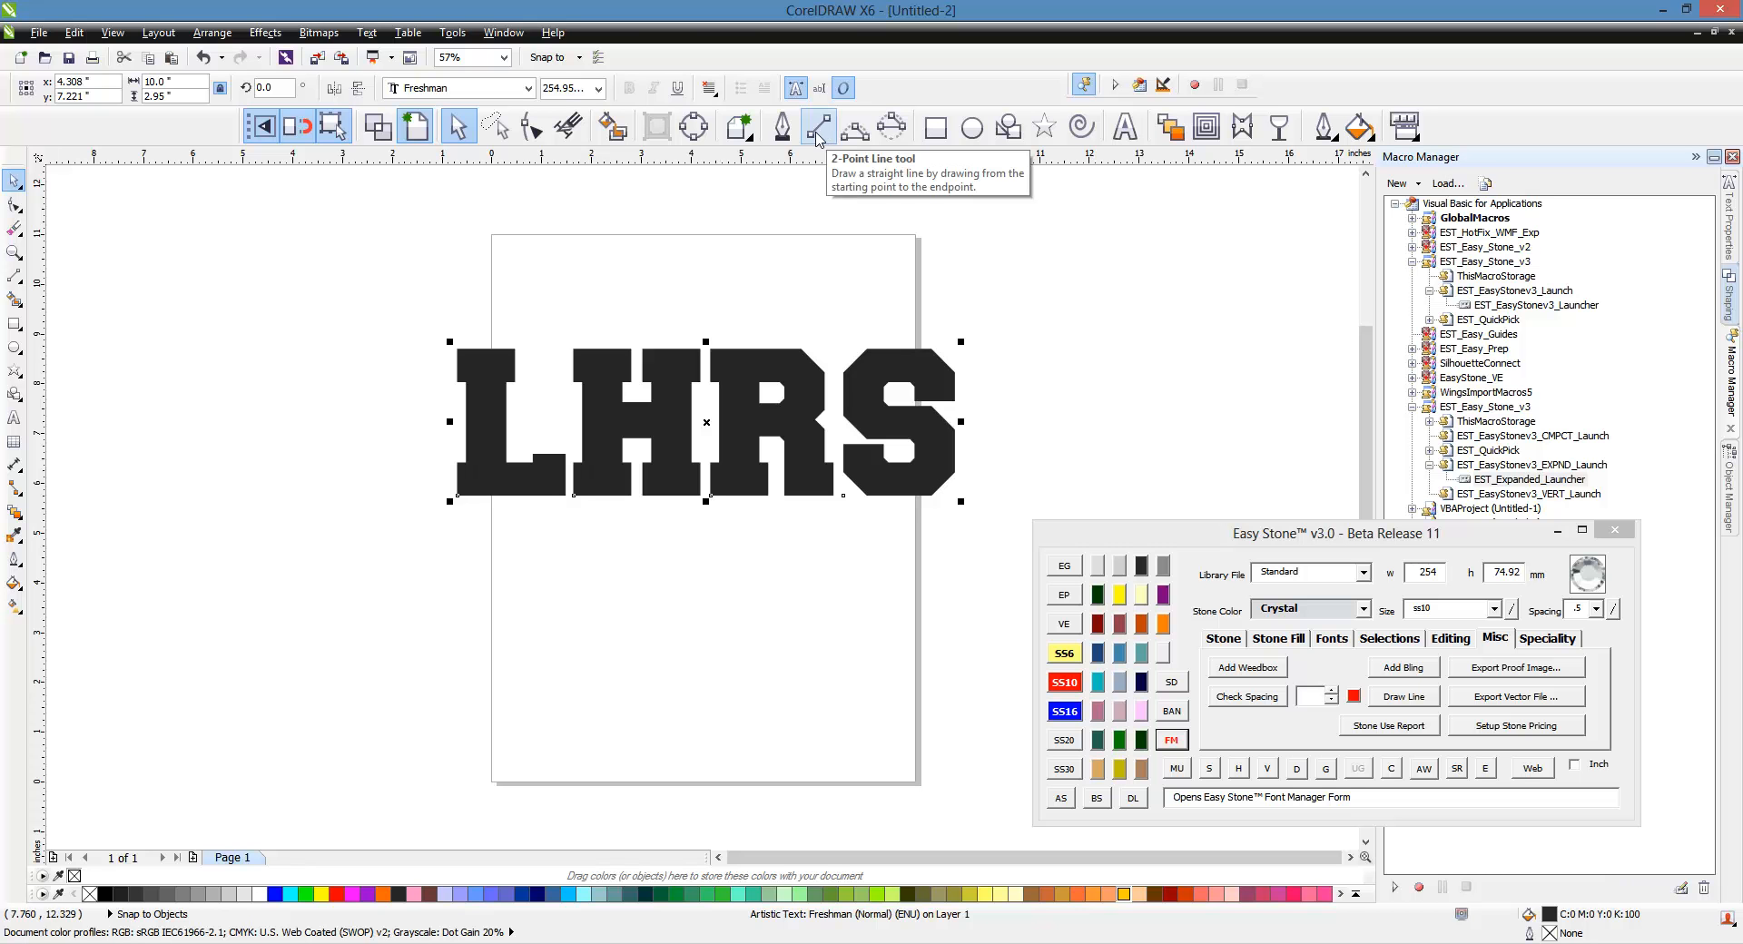
- Draw a slanted 2-point line below the text and narrow it to about 1.8 inches wide and 1 inch high
{"action": "left_click", "coordinate": [818, 130]}
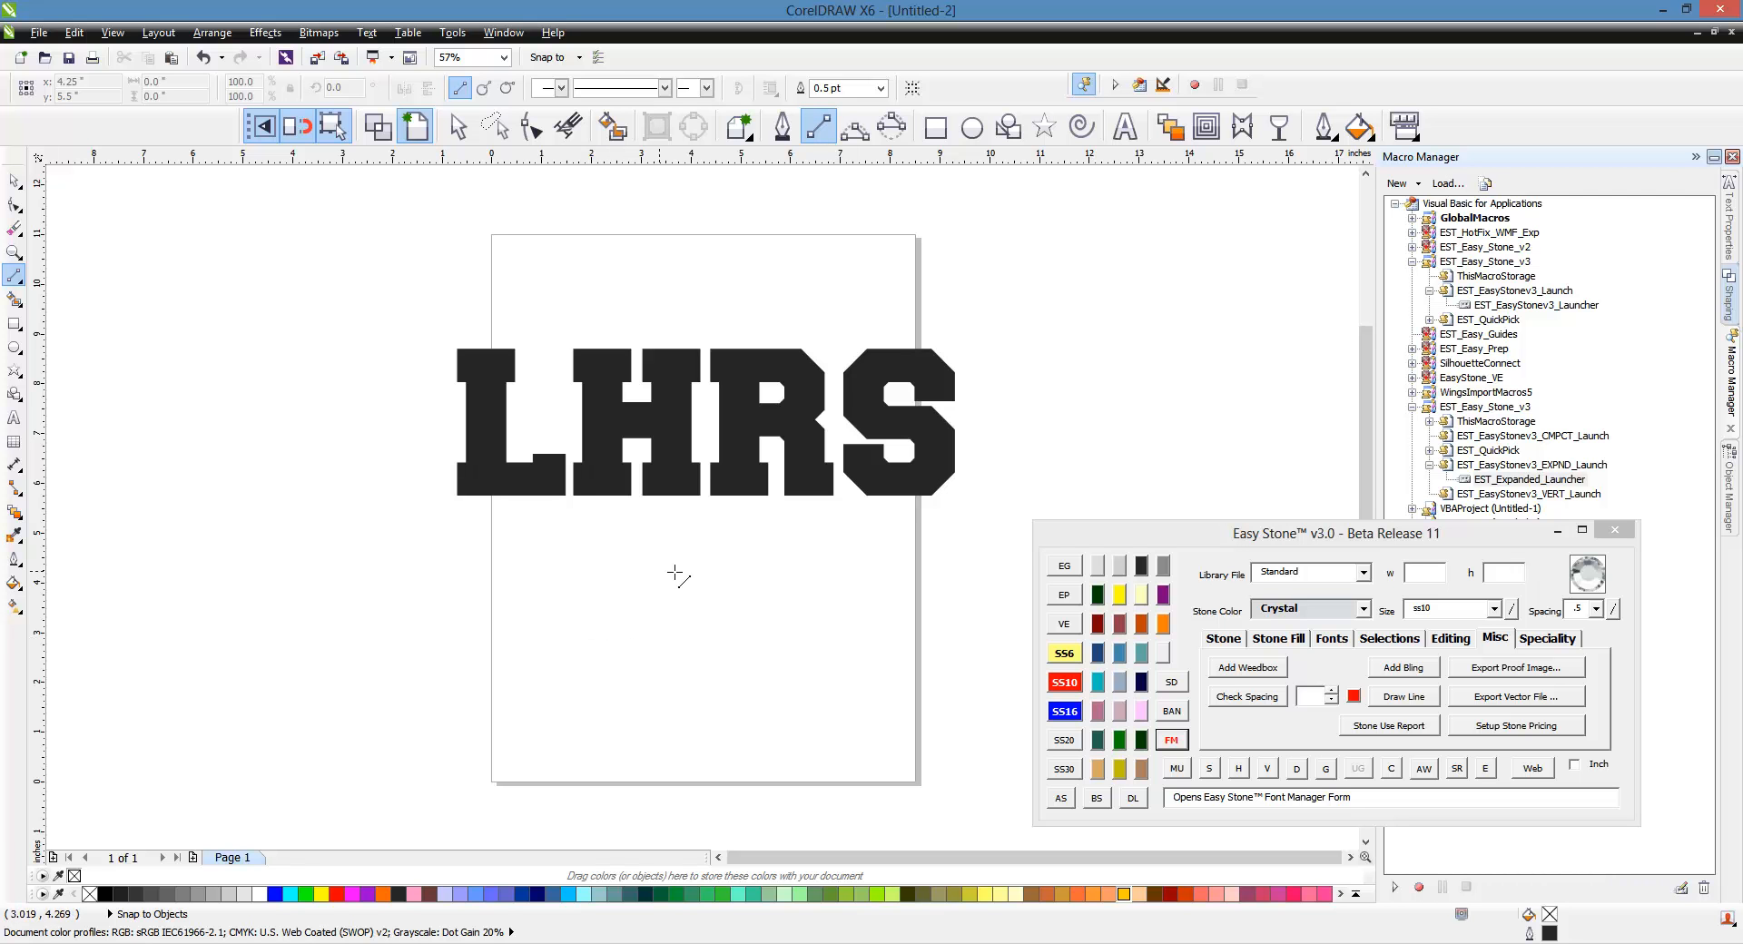
{"action": "left_click_drag", "start_coordinate": [742, 542], "coordinate": [356, 591]}
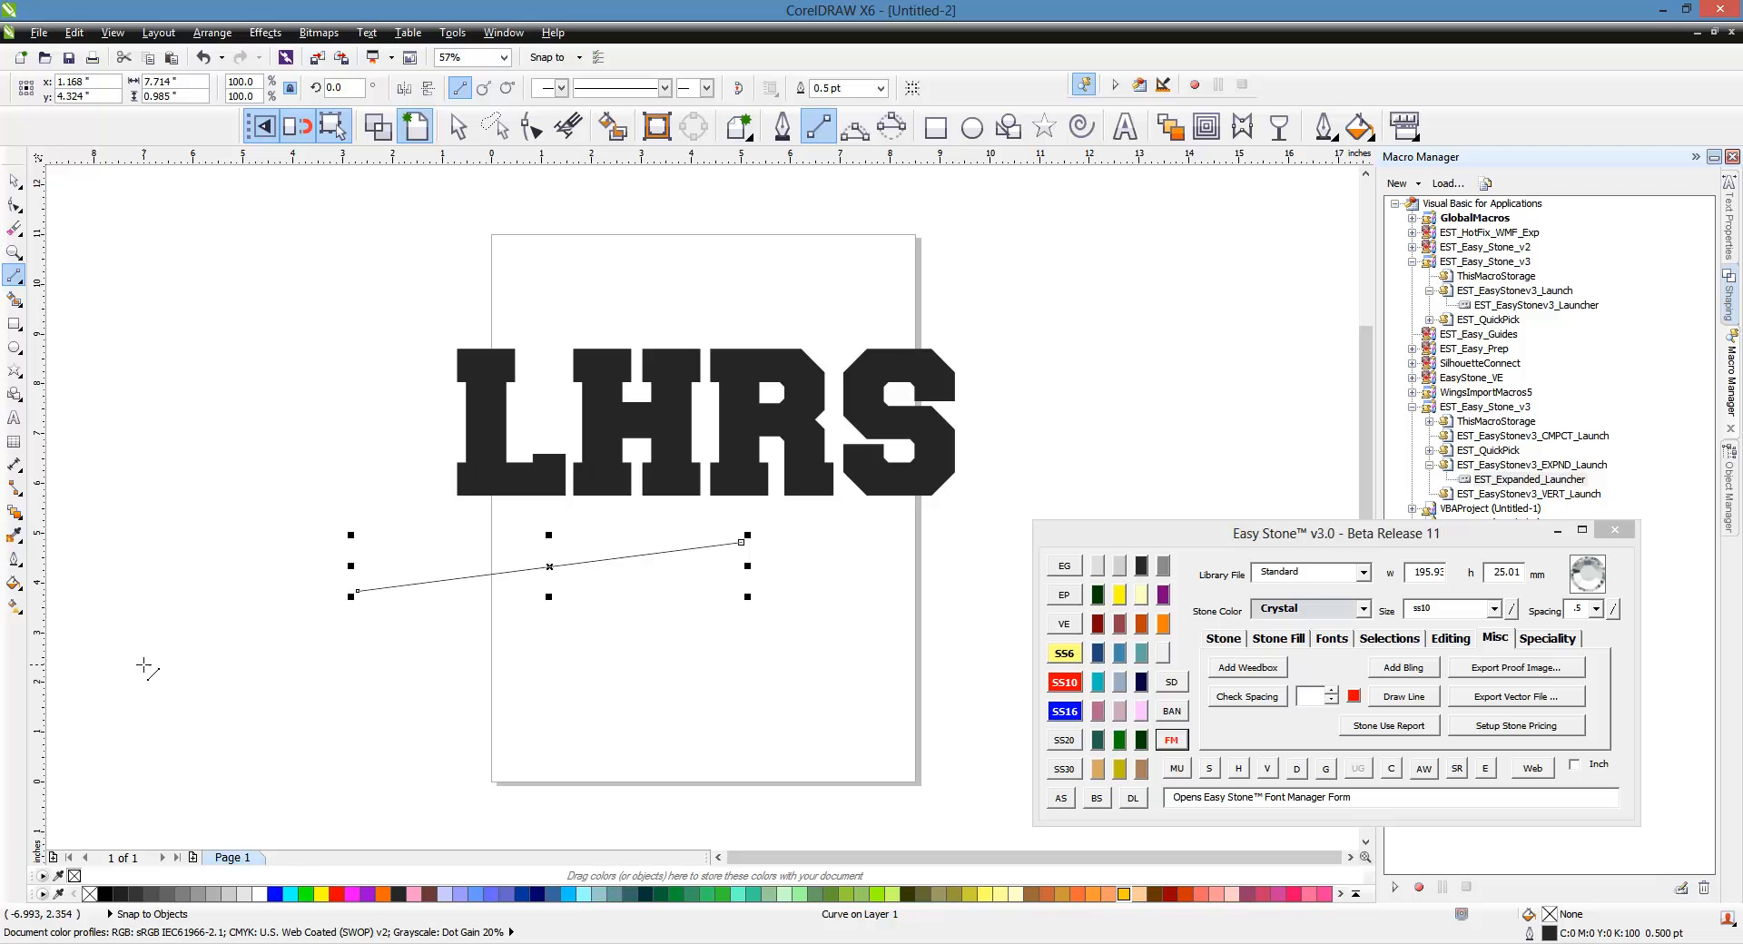
{"action": "left_click", "coordinate": [14, 181]}
{"action": "left_click", "coordinate": [315, 509]}
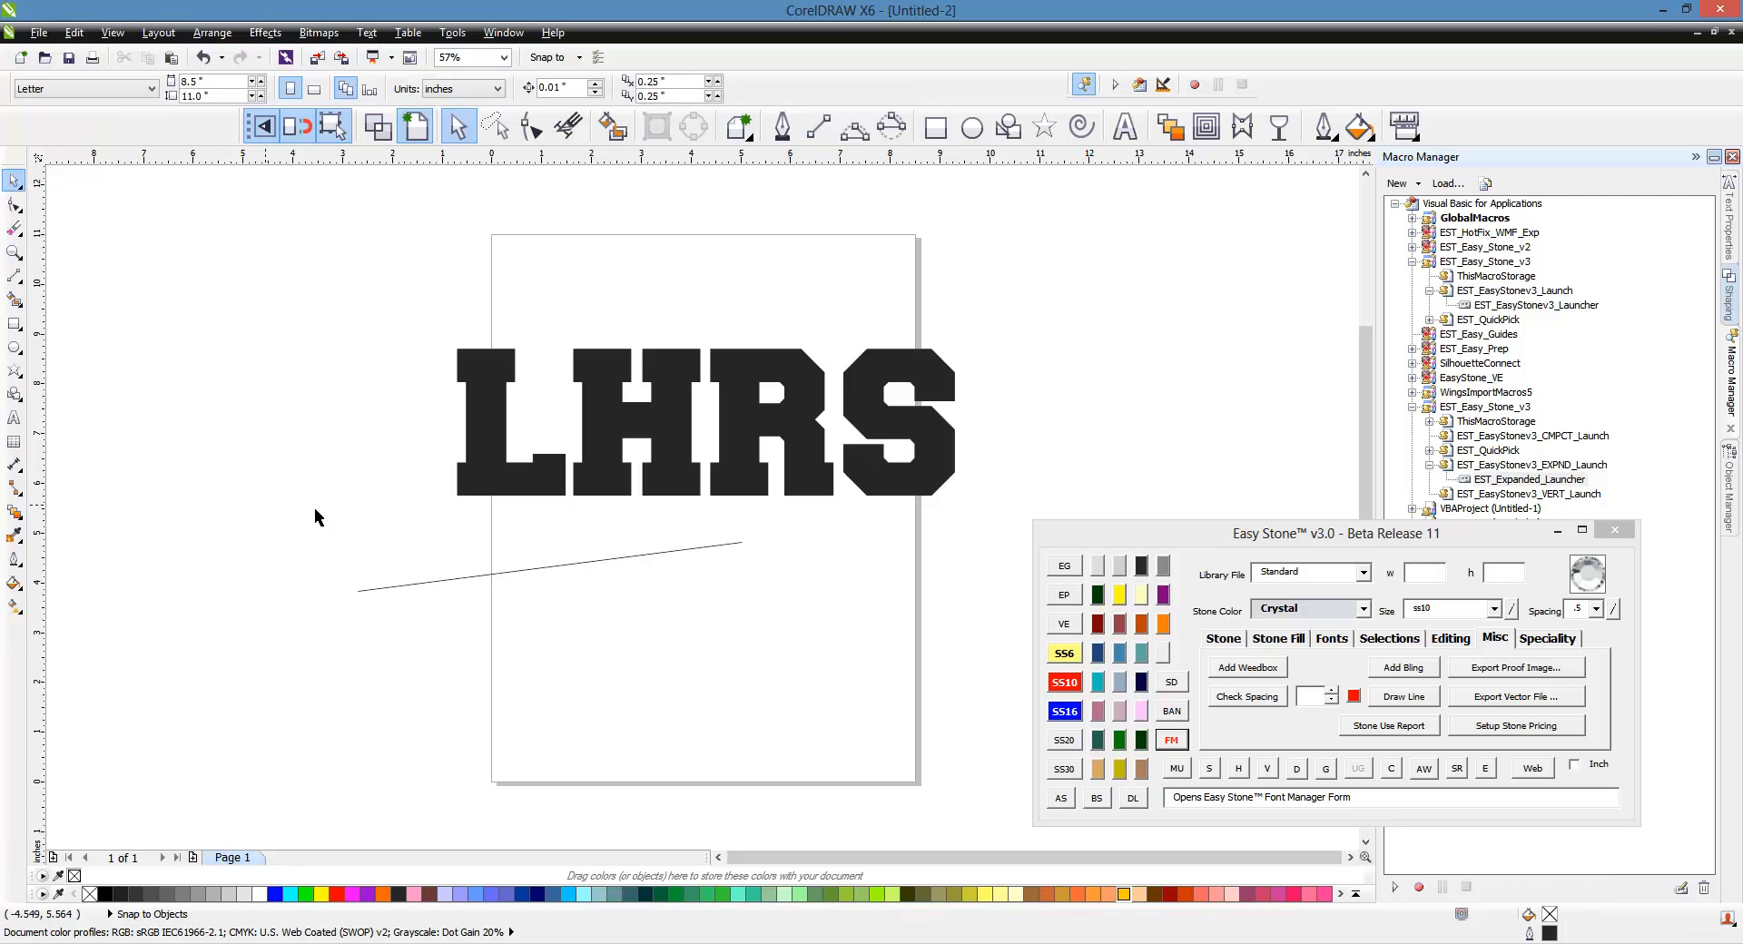
{"action": "left_click", "coordinate": [645, 553]}
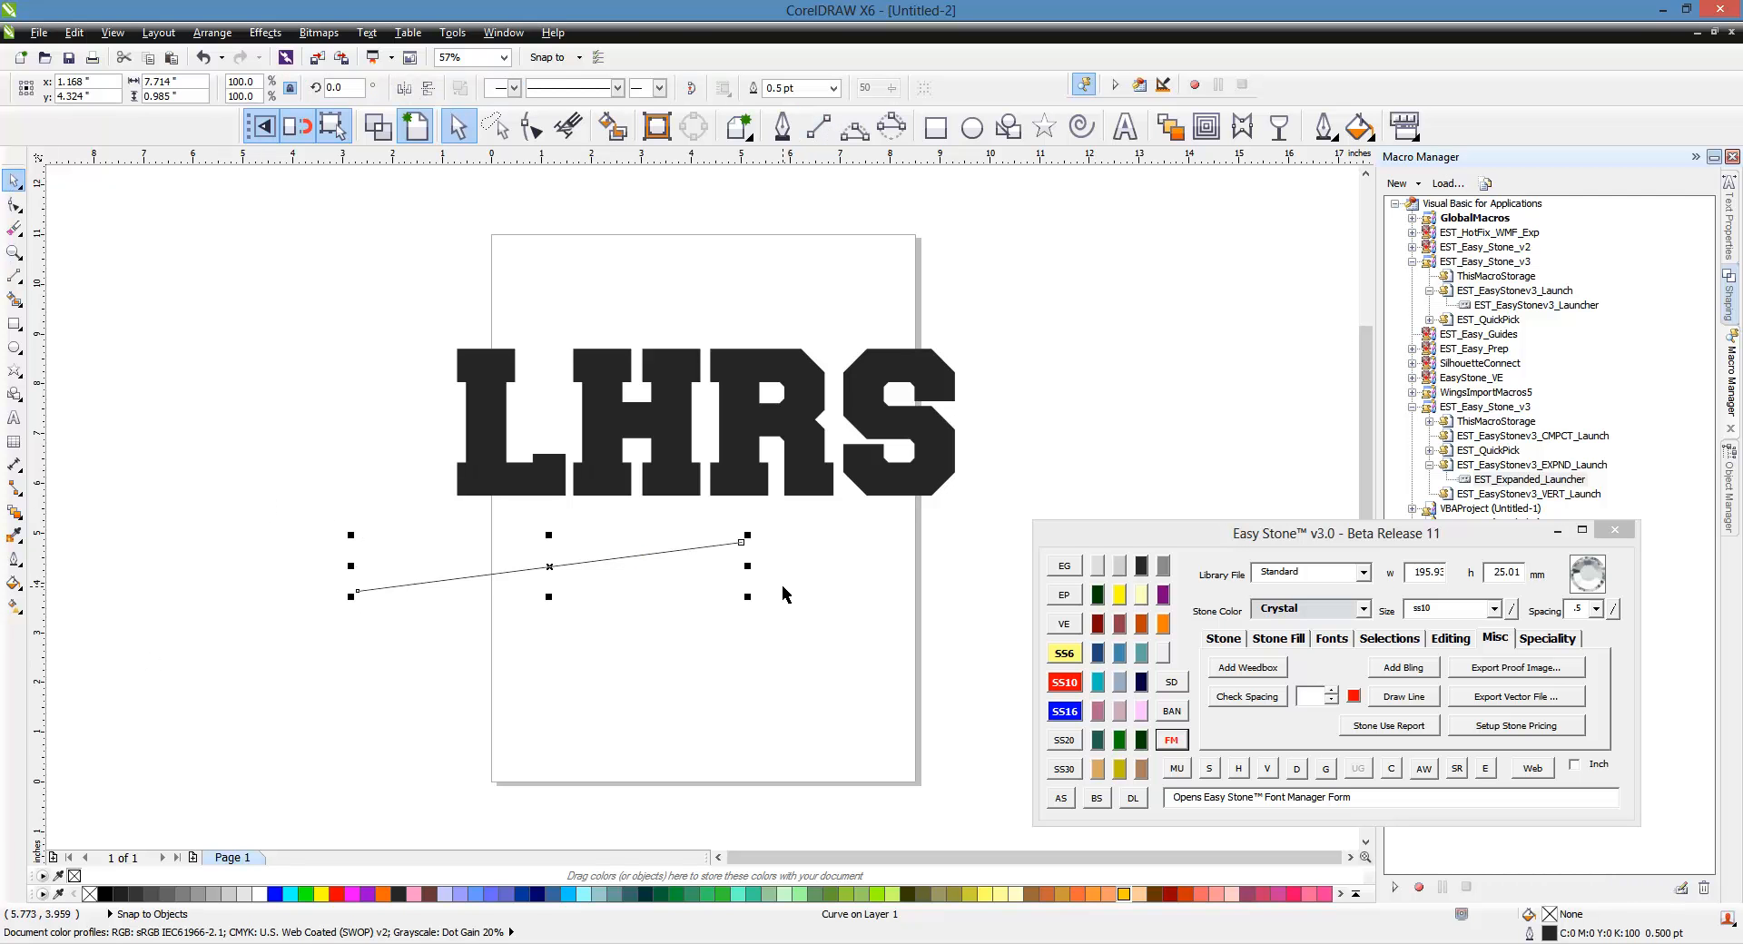
{"action": "left_click_drag", "start_coordinate": [747, 565], "coordinate": [456, 660]}
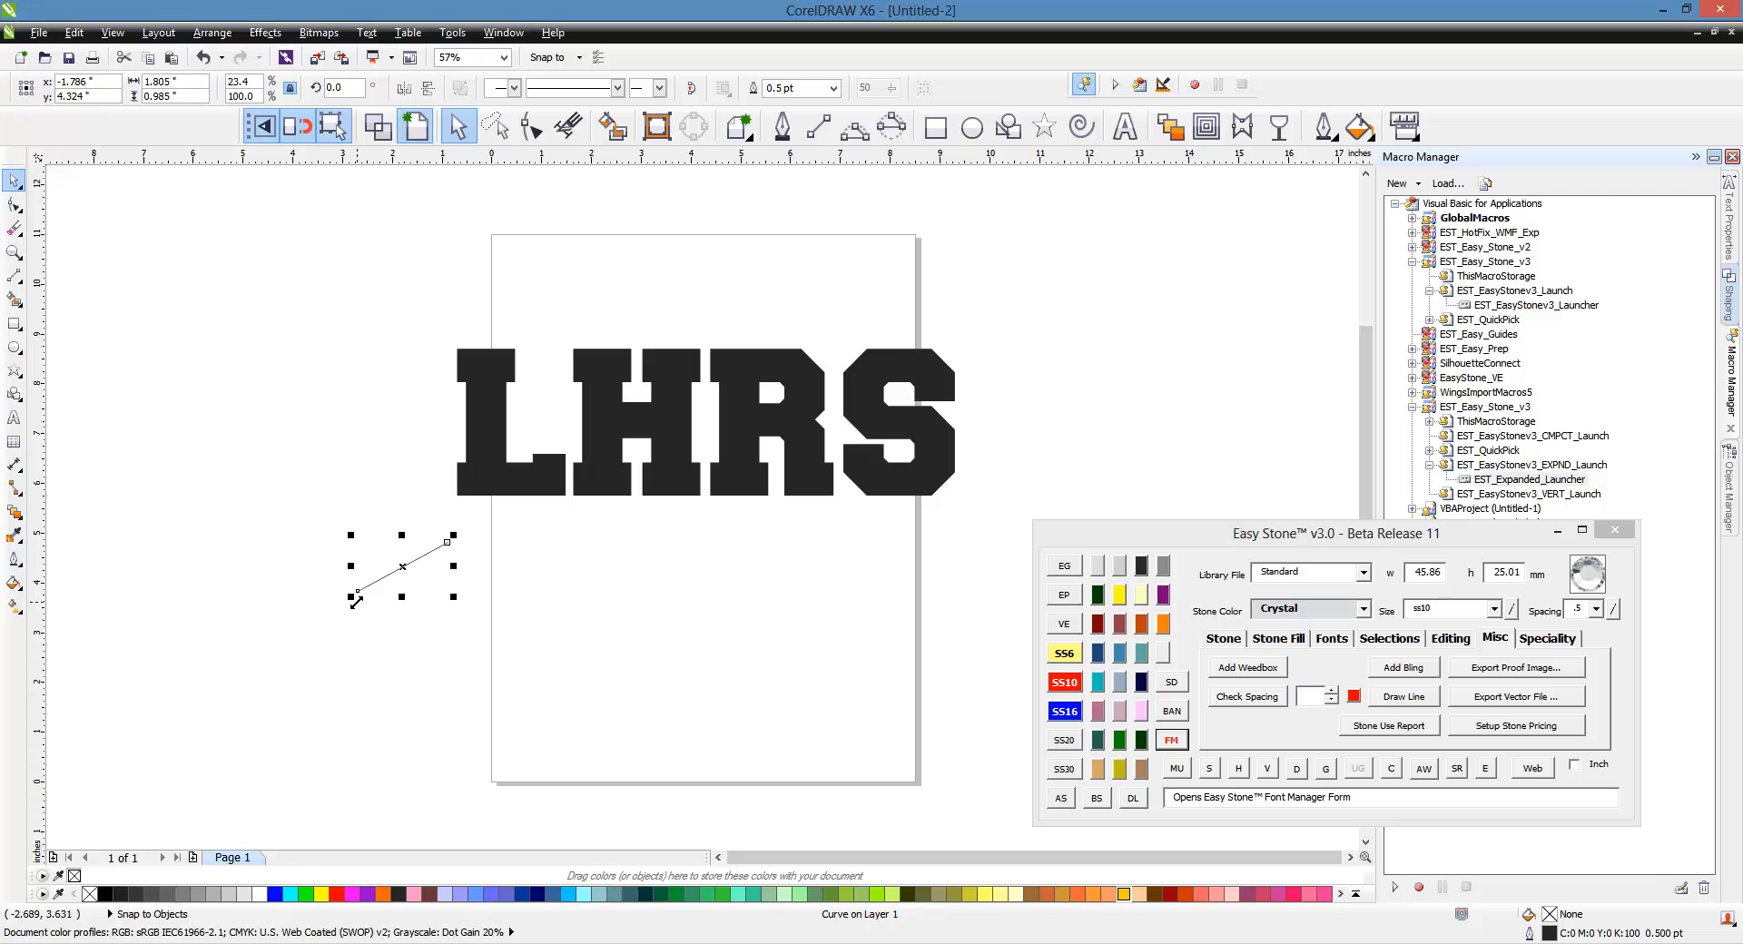
- Extend the slanted line into a four-segment zigzag by adding horizontally mirrored copies end to end on its right
{"action": "left_click_drag", "start_coordinate": [349, 566], "coordinate": [463, 578]}
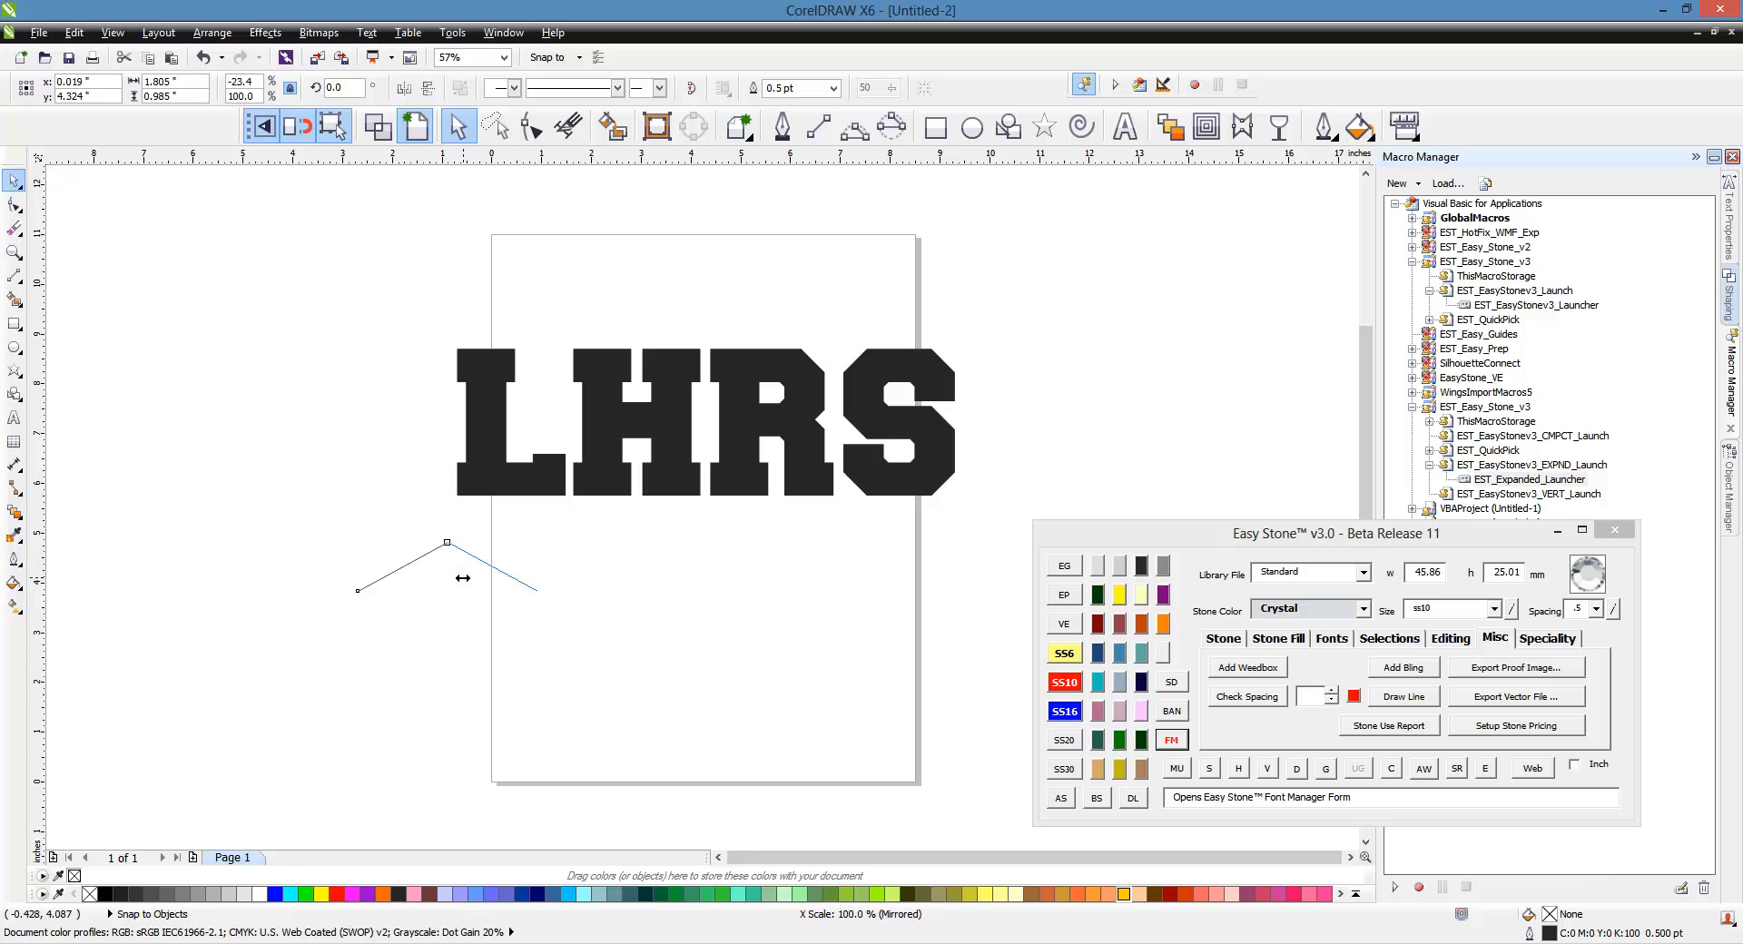
{"action": "right_click", "coordinate": [464, 578]}
{"action": "left_click_drag", "start_coordinate": [463, 577], "coordinate": [464, 578]}
{"action": "left_click_drag", "start_coordinate": [291, 643], "coordinate": [644, 517]}
{"action": "left_click_drag", "start_coordinate": [402, 573], "coordinate": [585, 581]}
{"action": "right_click", "coordinate": [585, 581]}
- Double the four-segment zigzag twice with horizontally mirrored copies to make 16 segments
{"action": "left_click_drag", "start_coordinate": [266, 639], "coordinate": [819, 491]}
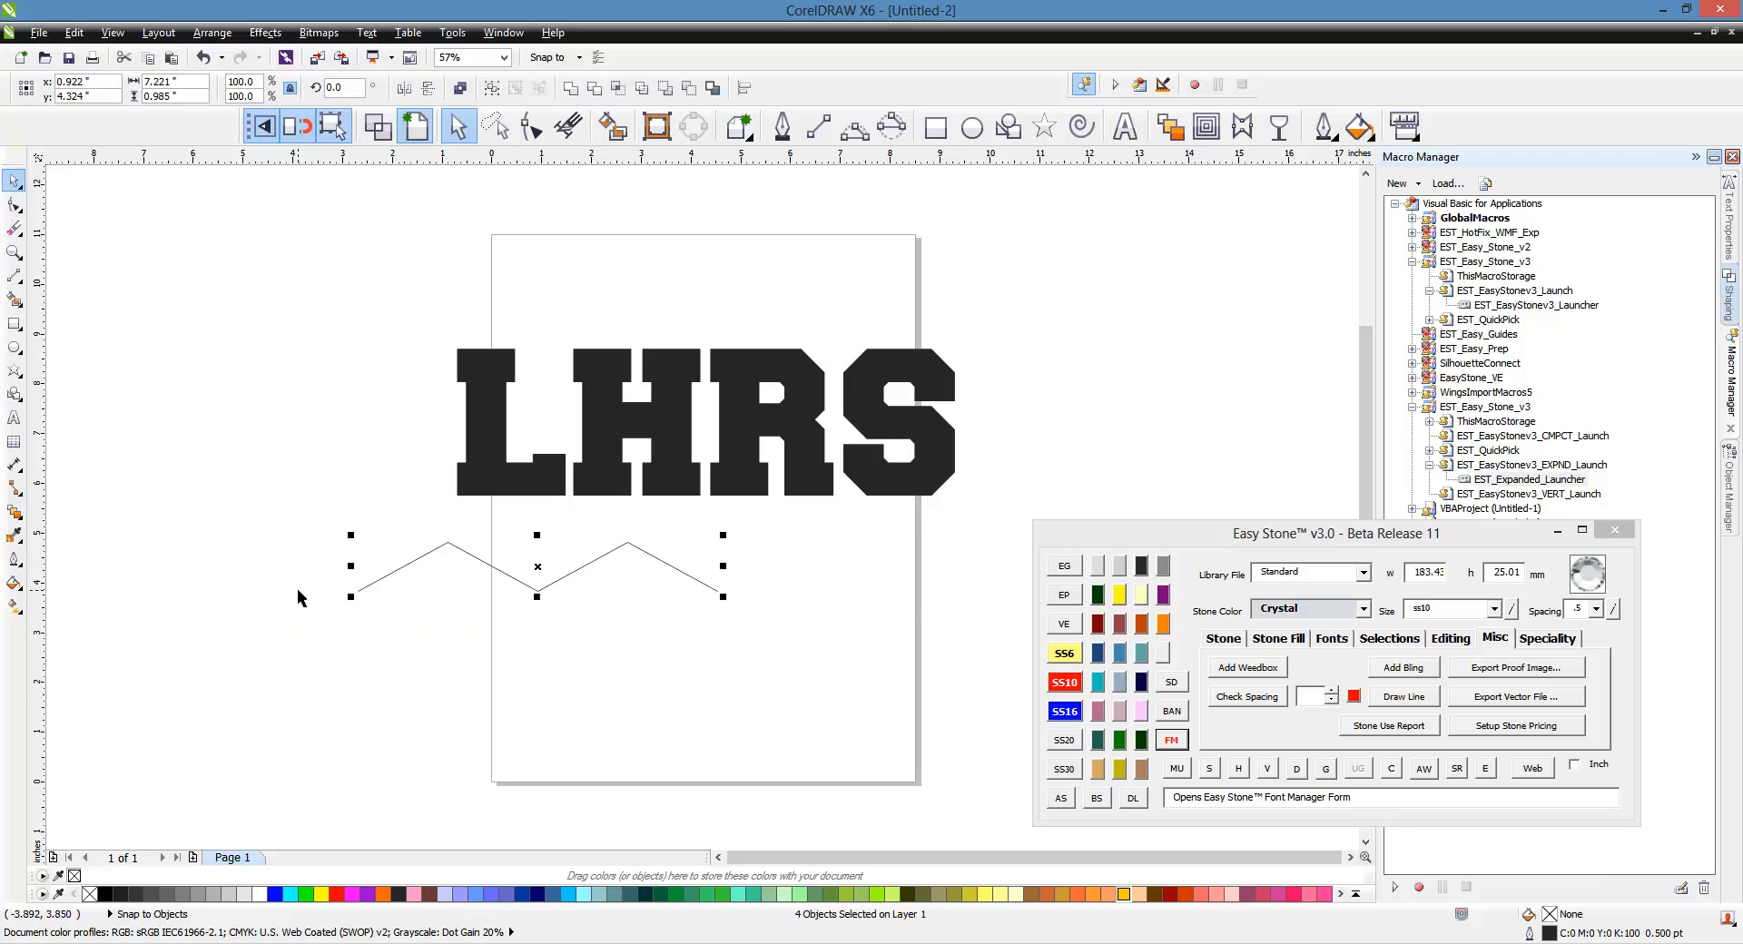
{"action": "left_click_drag", "start_coordinate": [349, 566], "coordinate": [759, 611]}
{"action": "right_click", "coordinate": [759, 611]}
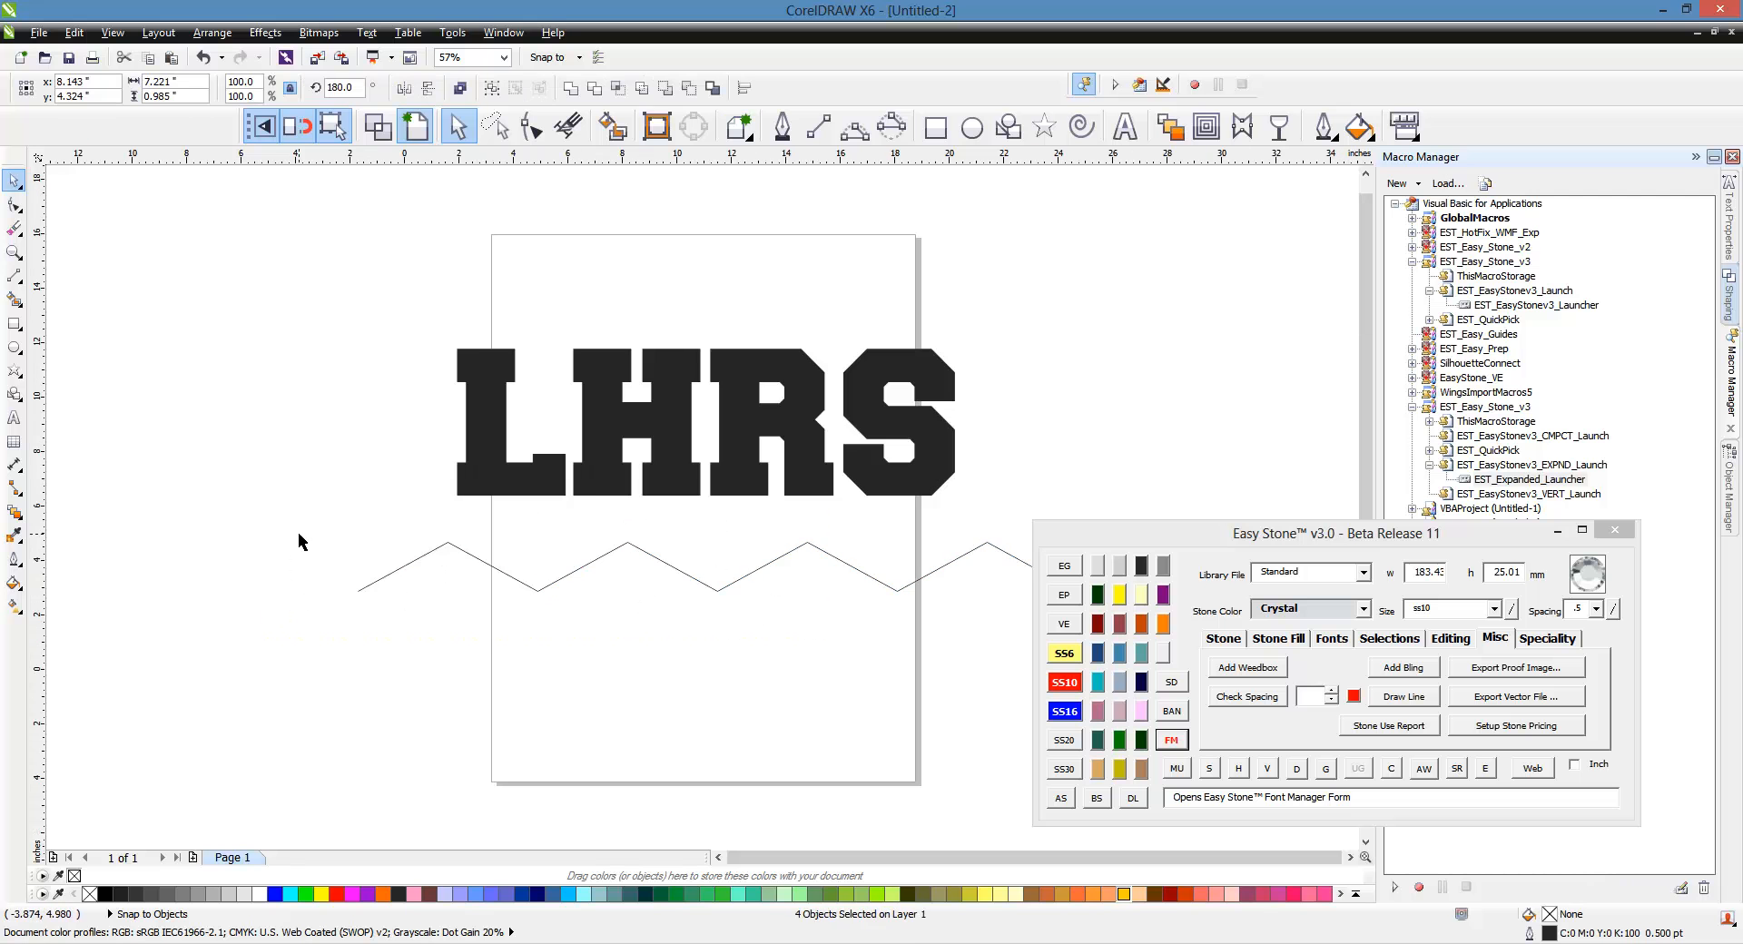
{"action": "scroll", "coordinate": [300, 541], "scroll_direction": "down", "scroll_amount": 2}
{"action": "left_click_drag", "start_coordinate": [278, 619], "coordinate": [839, 508]}
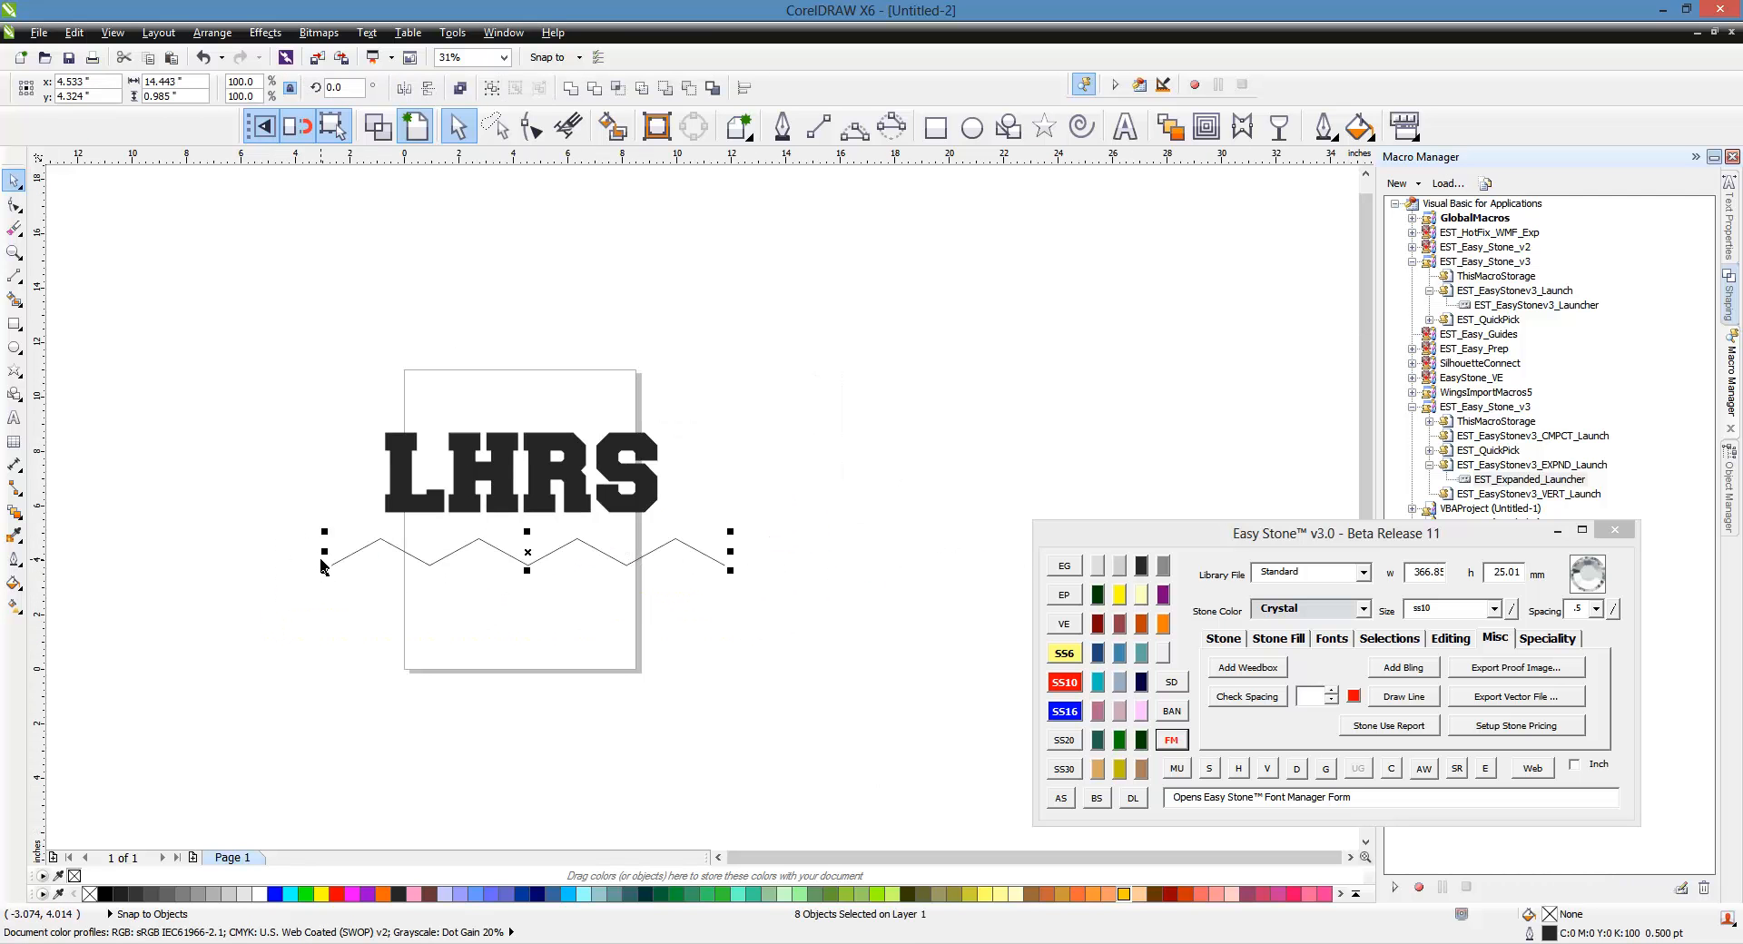
{"action": "left_click_drag", "start_coordinate": [324, 553], "coordinate": [799, 519]}
- Mirror-copy the 16-segment zigzag to its right to make 32 segments, and deselect it
{"action": "scroll", "coordinate": [358, 553], "scroll_direction": "down", "scroll_amount": 2}
{"action": "left_click", "coordinate": [724, 570]}
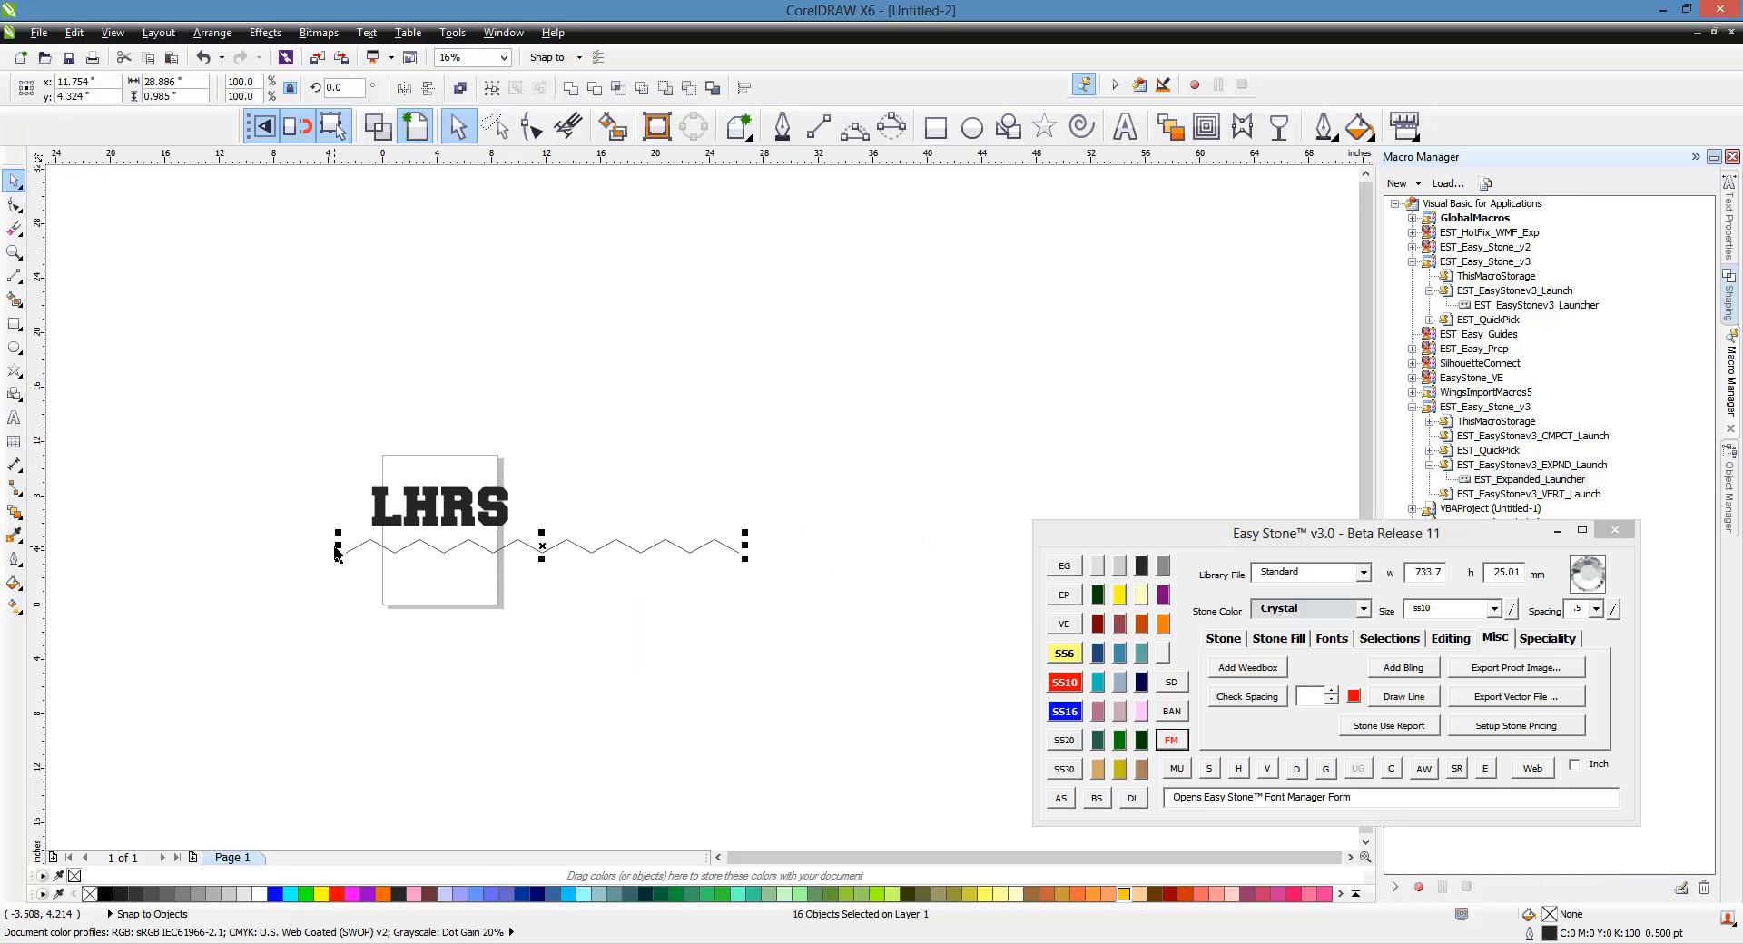
{"action": "left_click_drag", "start_coordinate": [338, 546], "coordinate": [825, 575]}
{"action": "scroll", "coordinate": [607, 554], "scroll_direction": "down", "scroll_amount": 1}
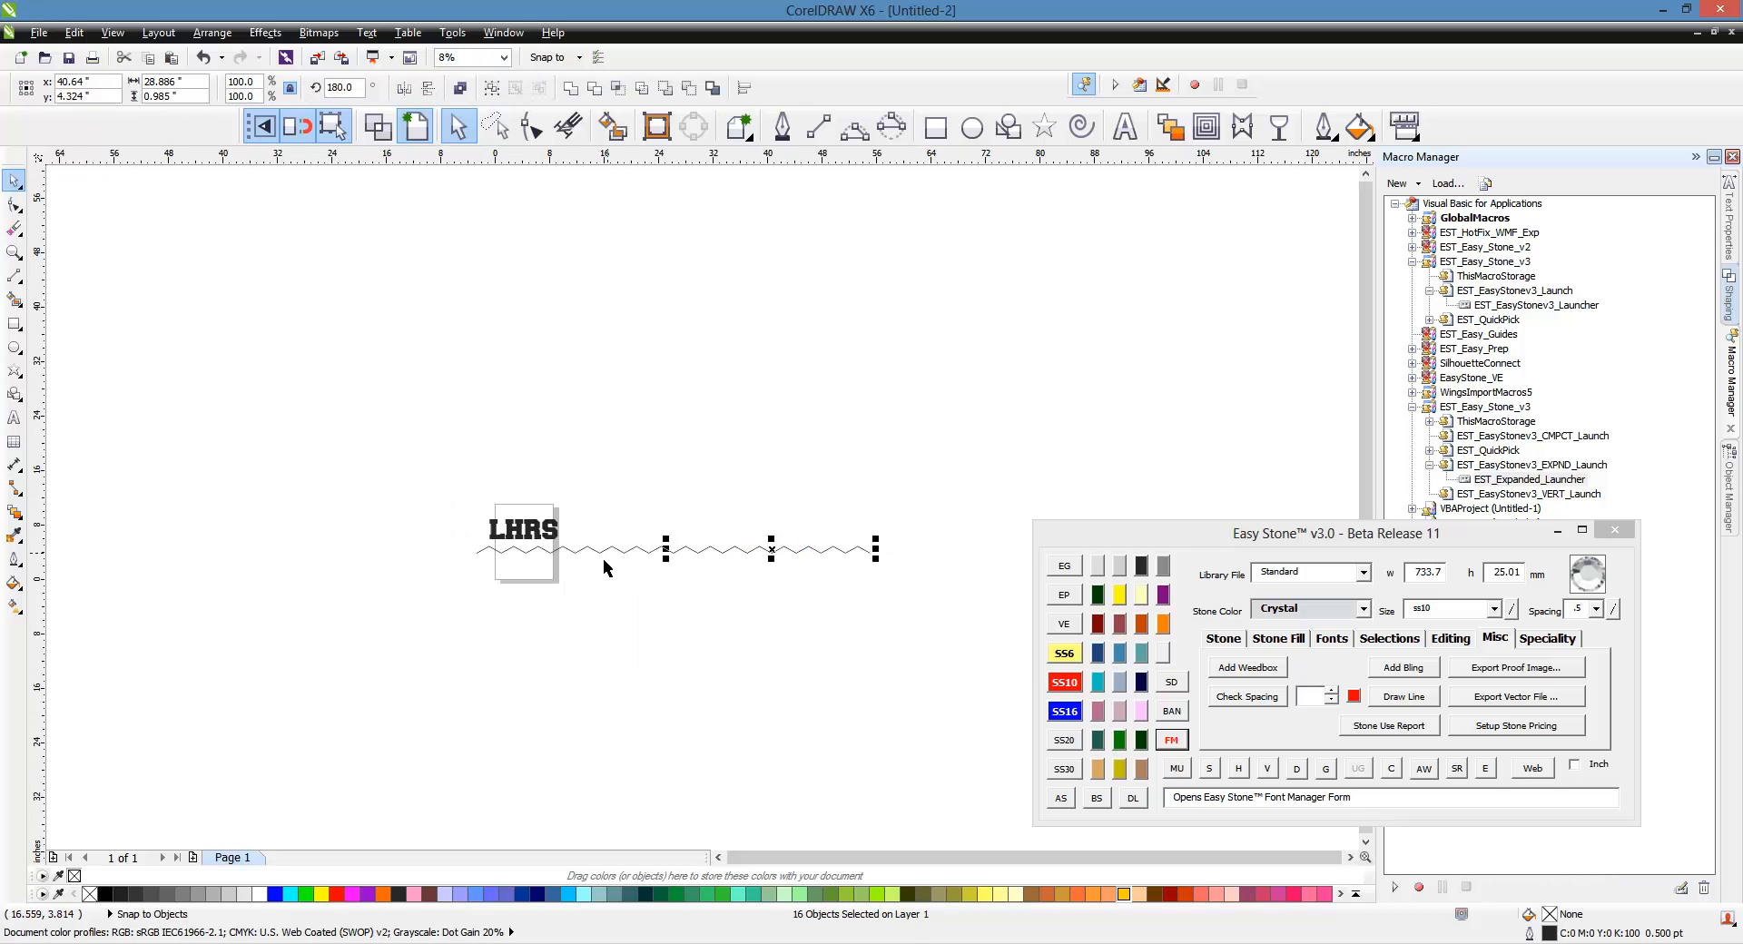
{"action": "left_click", "coordinate": [597, 600]}
- Select the whole zigzag and compress it to about 15.4 inches wide and 0.5 inch high
{"action": "scroll", "coordinate": [705, 575], "scroll_direction": "up", "scroll_amount": 1}
{"action": "scroll", "coordinate": [354, 531], "scroll_direction": "down", "scroll_amount": 1}
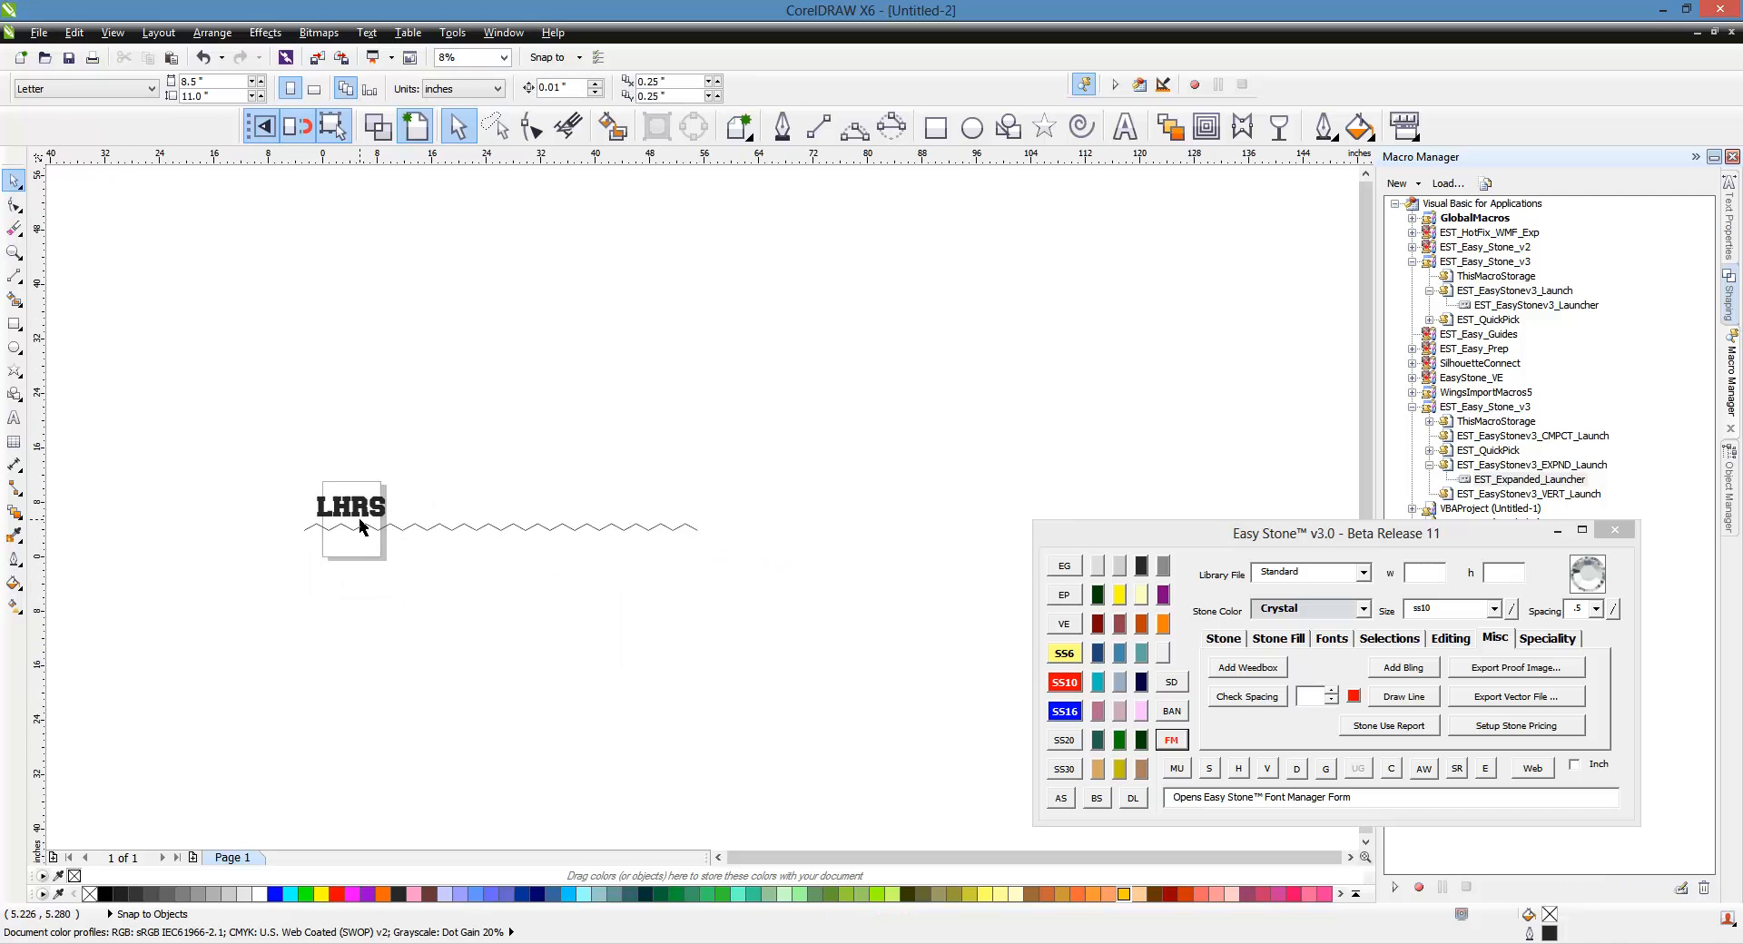
{"action": "left_click_drag", "start_coordinate": [273, 510], "coordinate": [709, 556]}
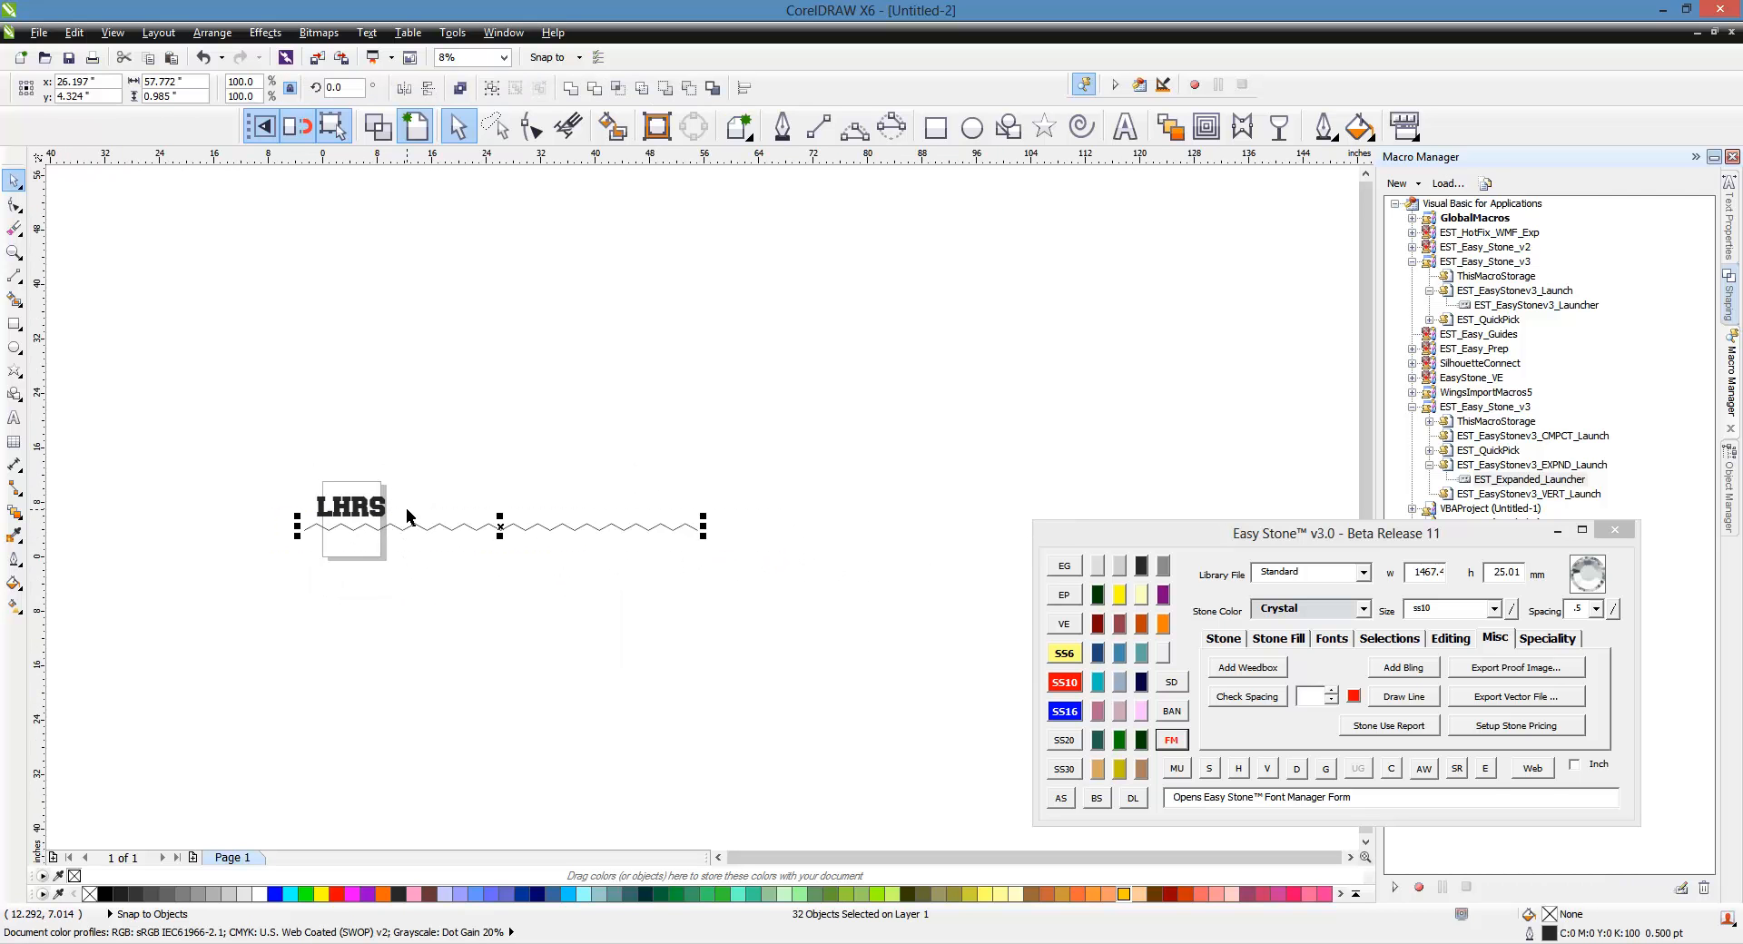
{"action": "scroll", "coordinate": [398, 525], "scroll_direction": "up", "scroll_amount": 1}
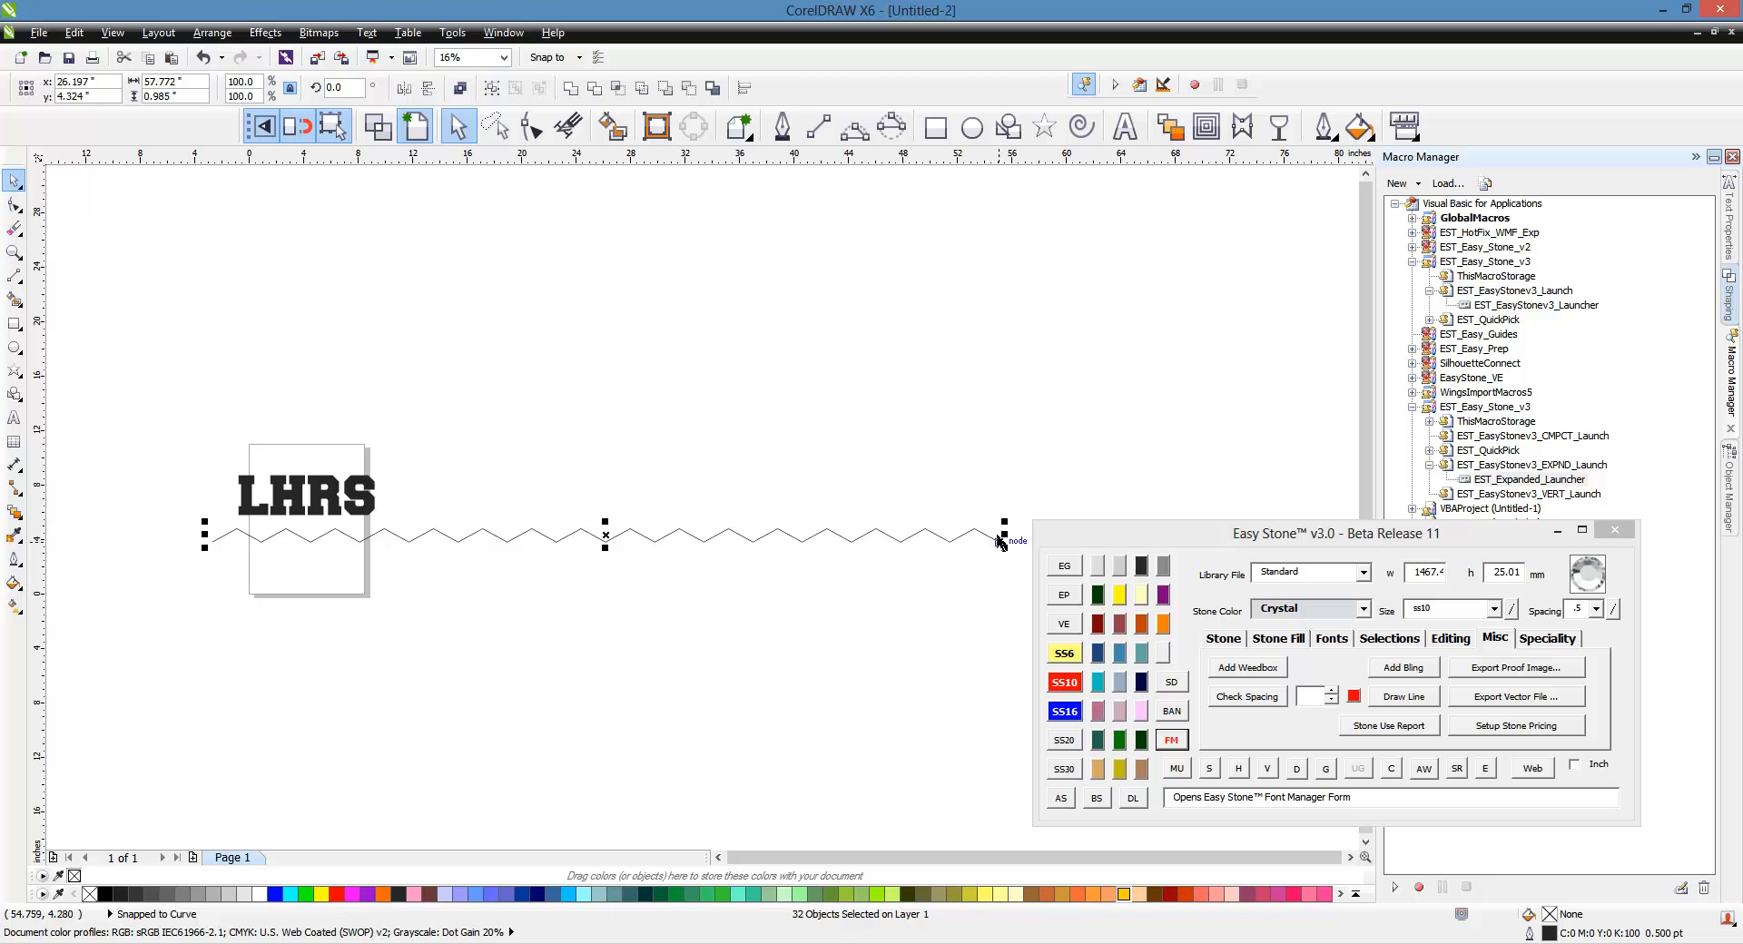
{"action": "left_click_drag", "start_coordinate": [1000, 536], "coordinate": [397, 576]}
{"action": "scroll", "coordinate": [244, 552], "scroll_direction": "up", "scroll_amount": 1}
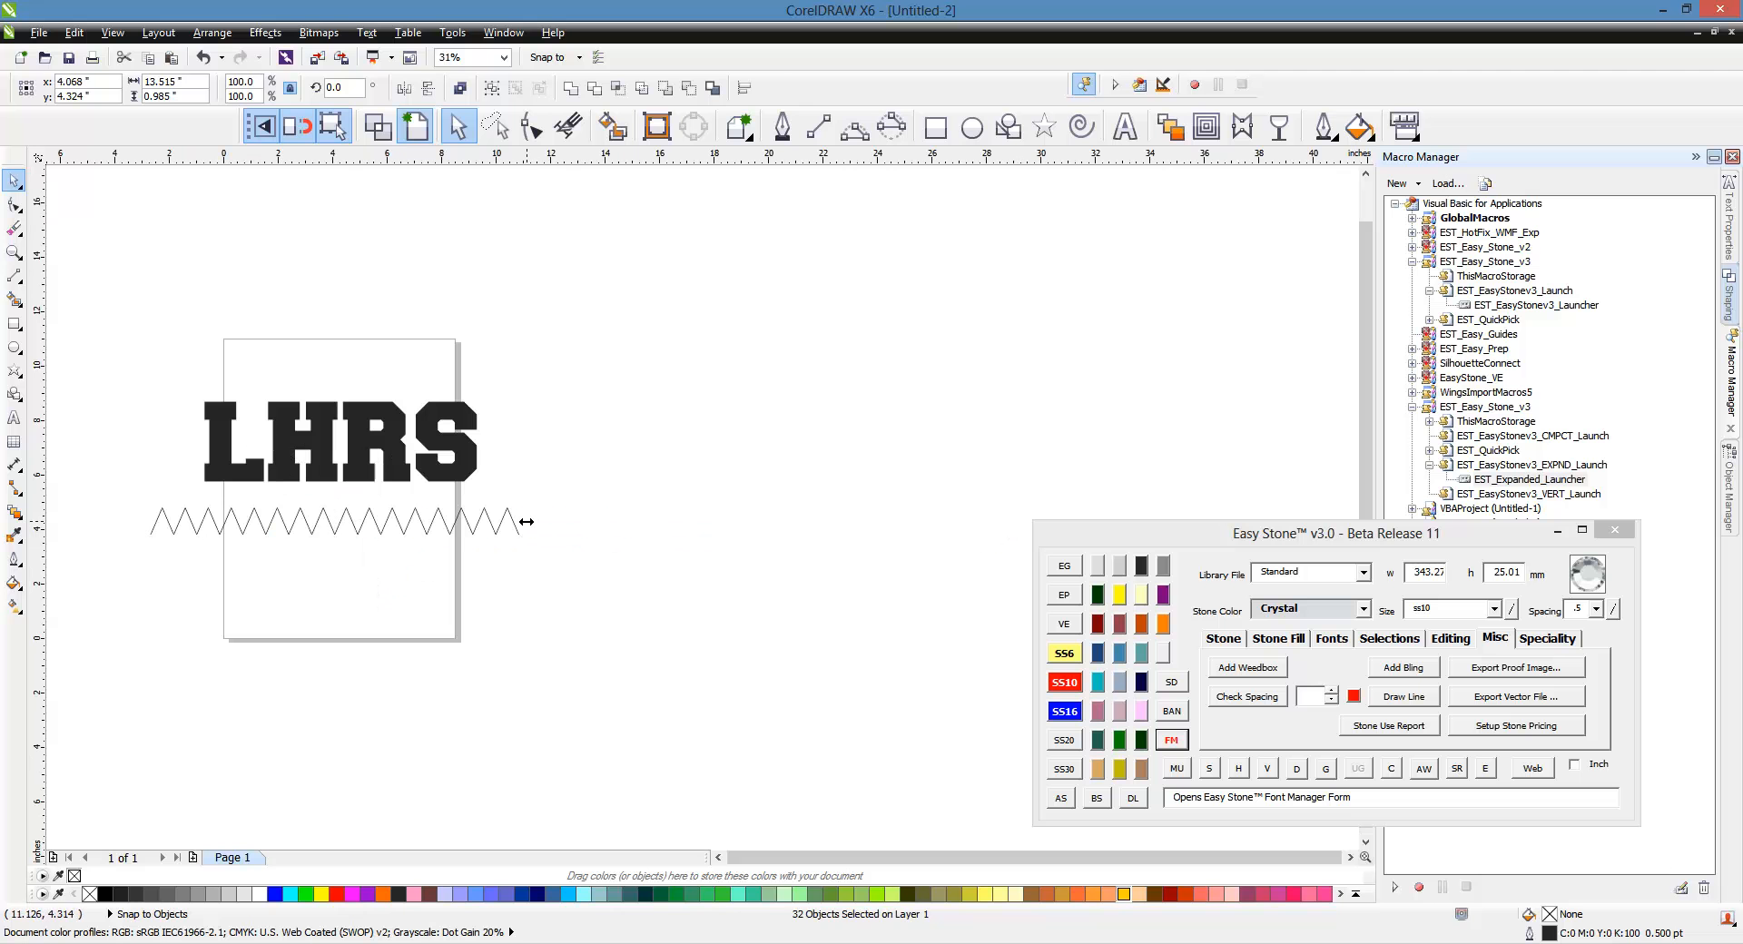
{"action": "left_click_drag", "start_coordinate": [527, 522], "coordinate": [554, 491]}
{"action": "scroll", "coordinate": [249, 505], "scroll_direction": "up", "scroll_amount": 1}
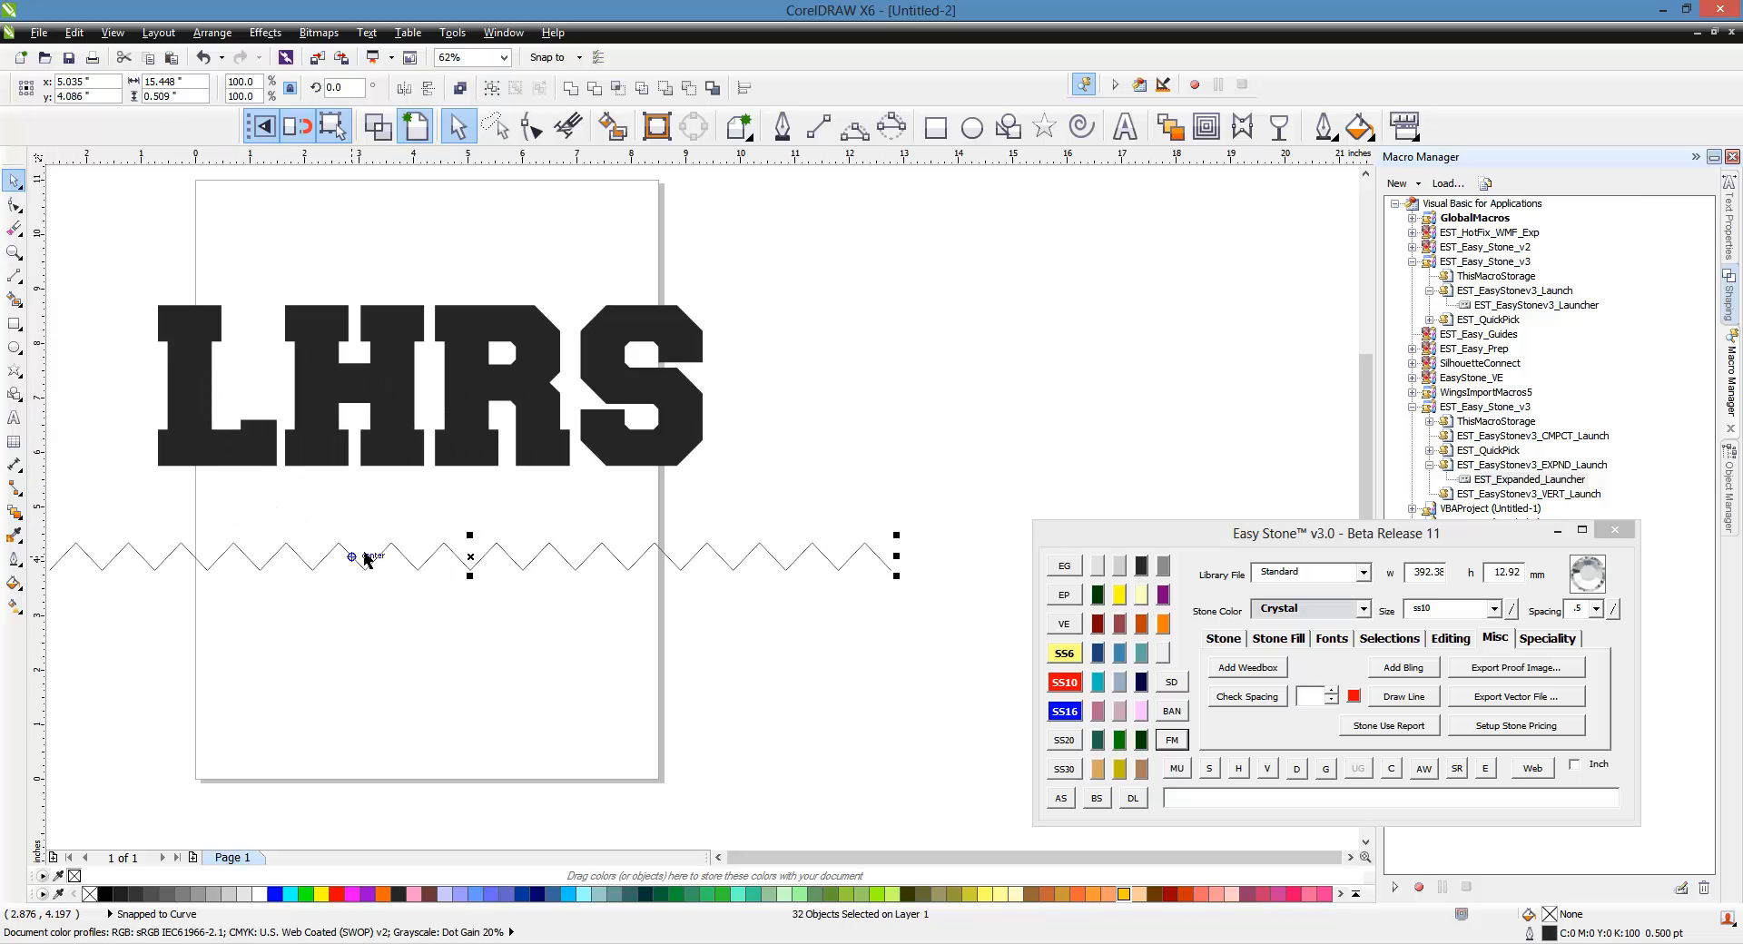
- Try the zigzag over the lower part of the lettering and move it back below the text
{"action": "left_click_drag", "start_coordinate": [404, 555], "coordinate": [444, 445]}
{"action": "scroll", "coordinate": [710, 419], "scroll_direction": "down", "scroll_amount": 1}
{"action": "scroll", "coordinate": [561, 424], "scroll_direction": "up", "scroll_amount": 1}
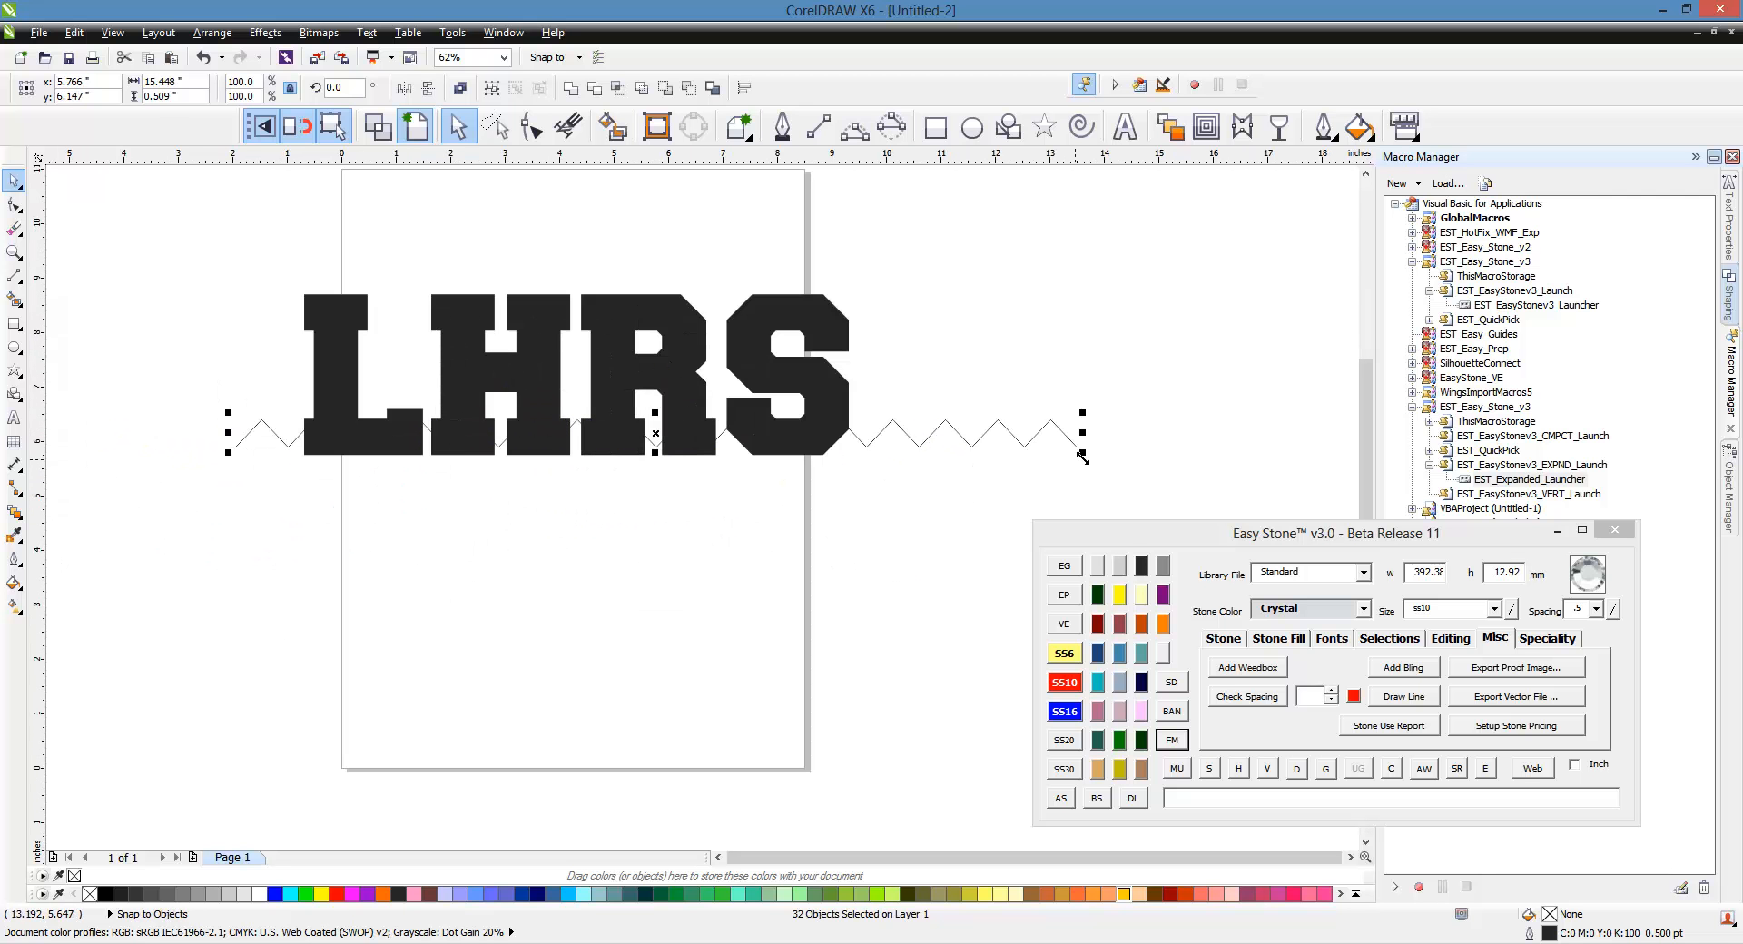
{"action": "left_click_drag", "start_coordinate": [957, 432], "coordinate": [918, 547]}
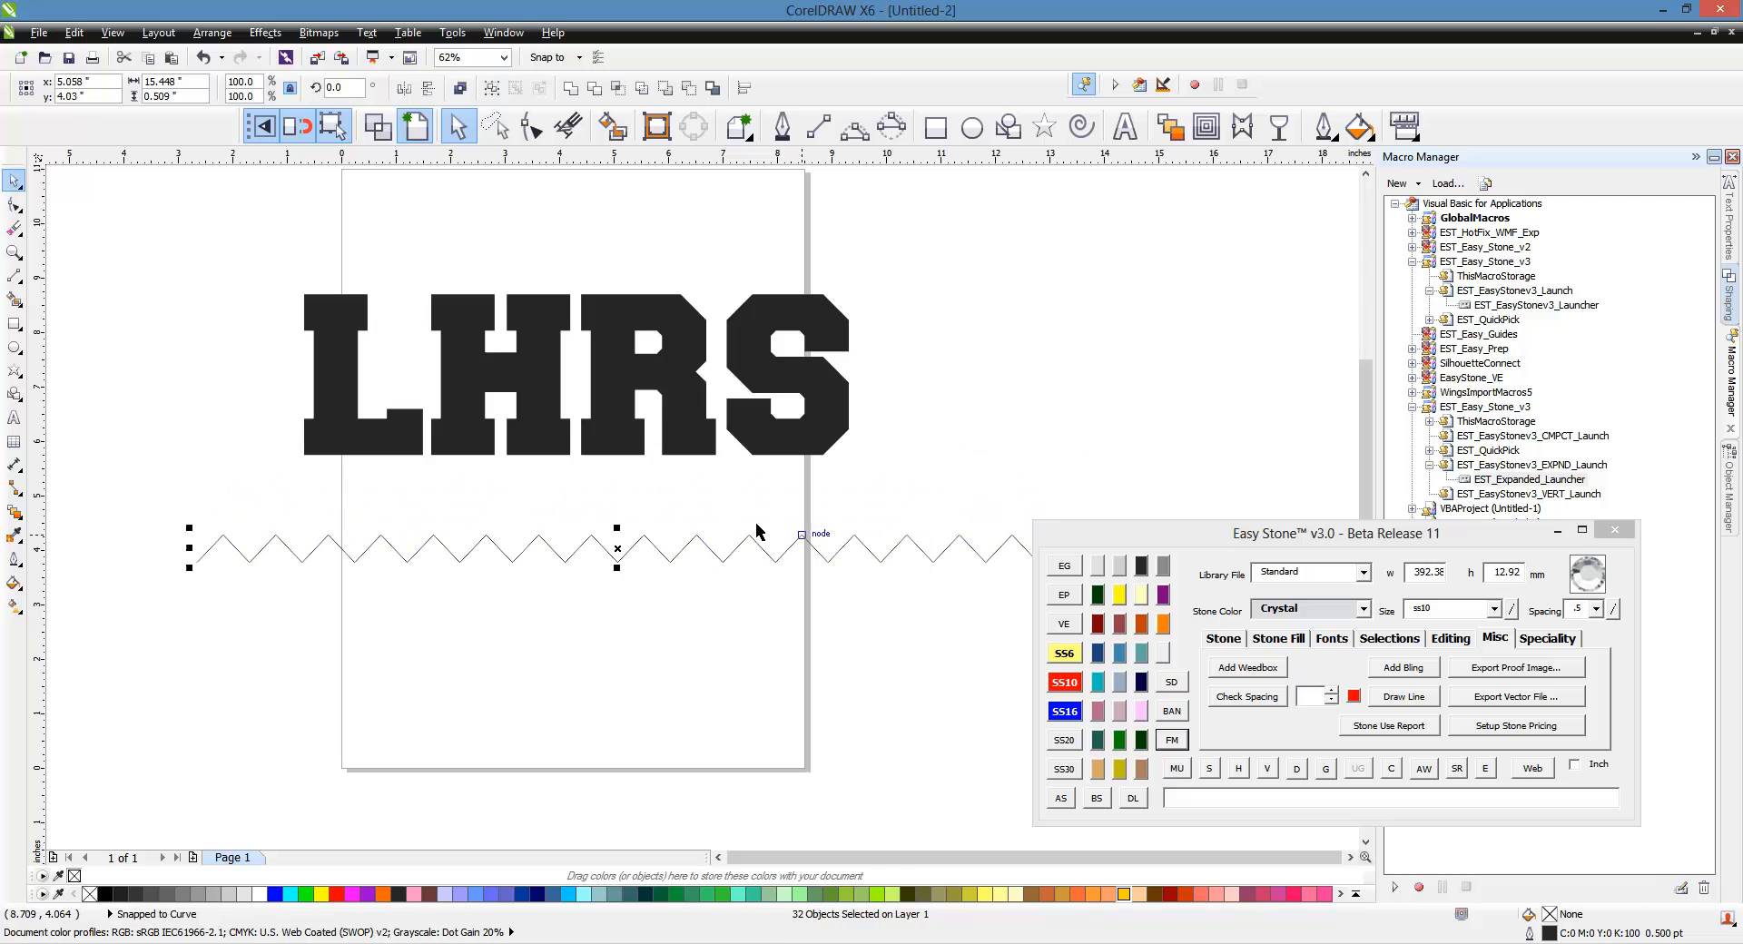
- Fill the LHRS text with the turquoise colour #66FFCC and deselect it
{"action": "left_click", "coordinate": [688, 447]}
{"action": "left_click", "coordinate": [738, 894]}
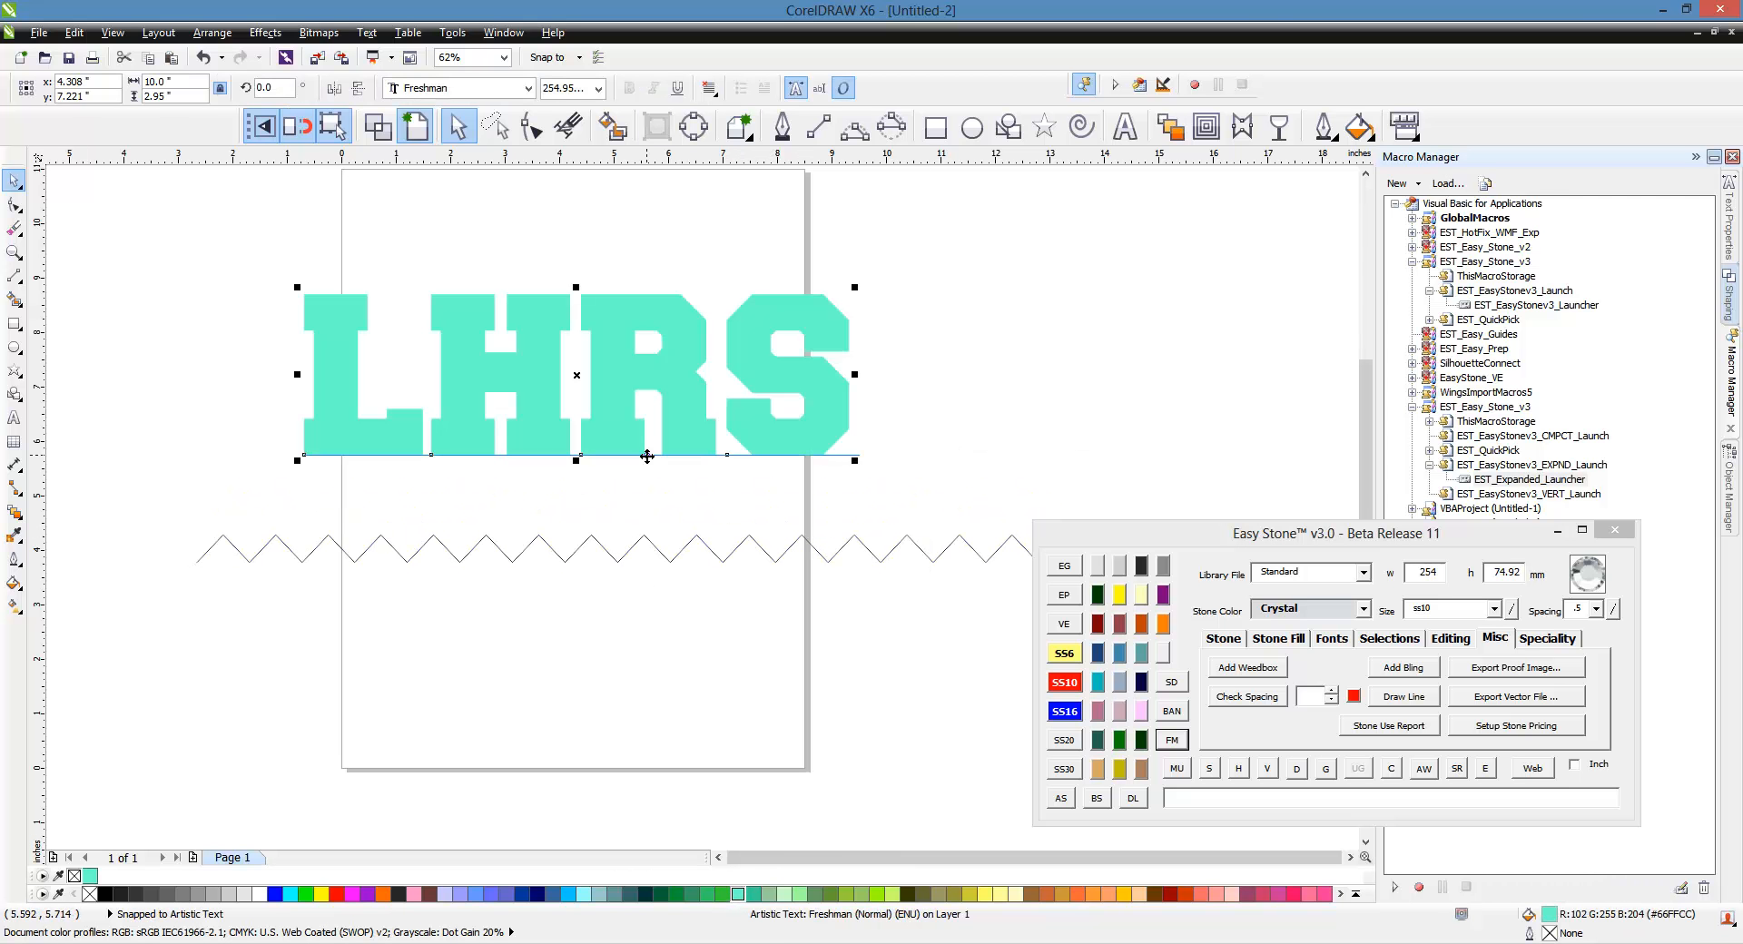
{"action": "left_click", "coordinate": [584, 465]}
- Select the full zigzag and move it over the lower part of the LHRS lettering, extending past both ends
{"action": "scroll", "coordinate": [370, 452], "scroll_direction": "down", "scroll_amount": 1}
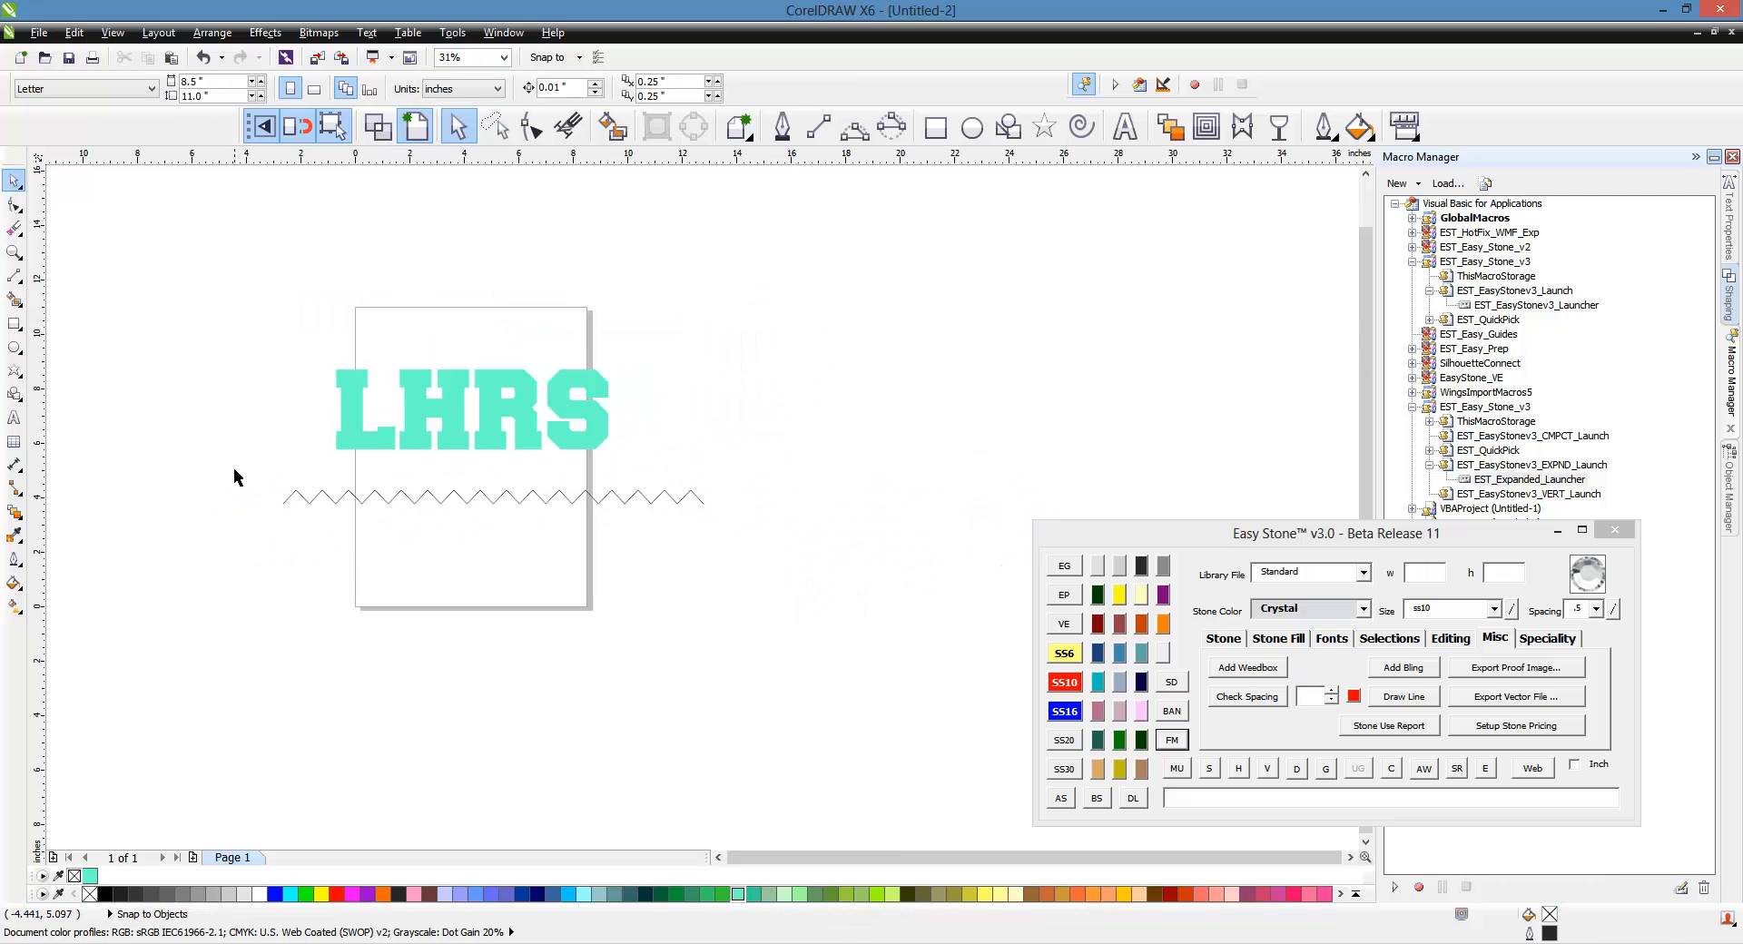
{"action": "left_click", "coordinate": [582, 502]}
{"action": "scroll", "coordinate": [545, 494], "scroll_direction": "up", "scroll_amount": 1}
{"action": "left_click_drag", "start_coordinate": [545, 495], "coordinate": [511, 383]}
{"action": "scroll", "coordinate": [572, 389], "scroll_direction": "down", "scroll_amount": 1}
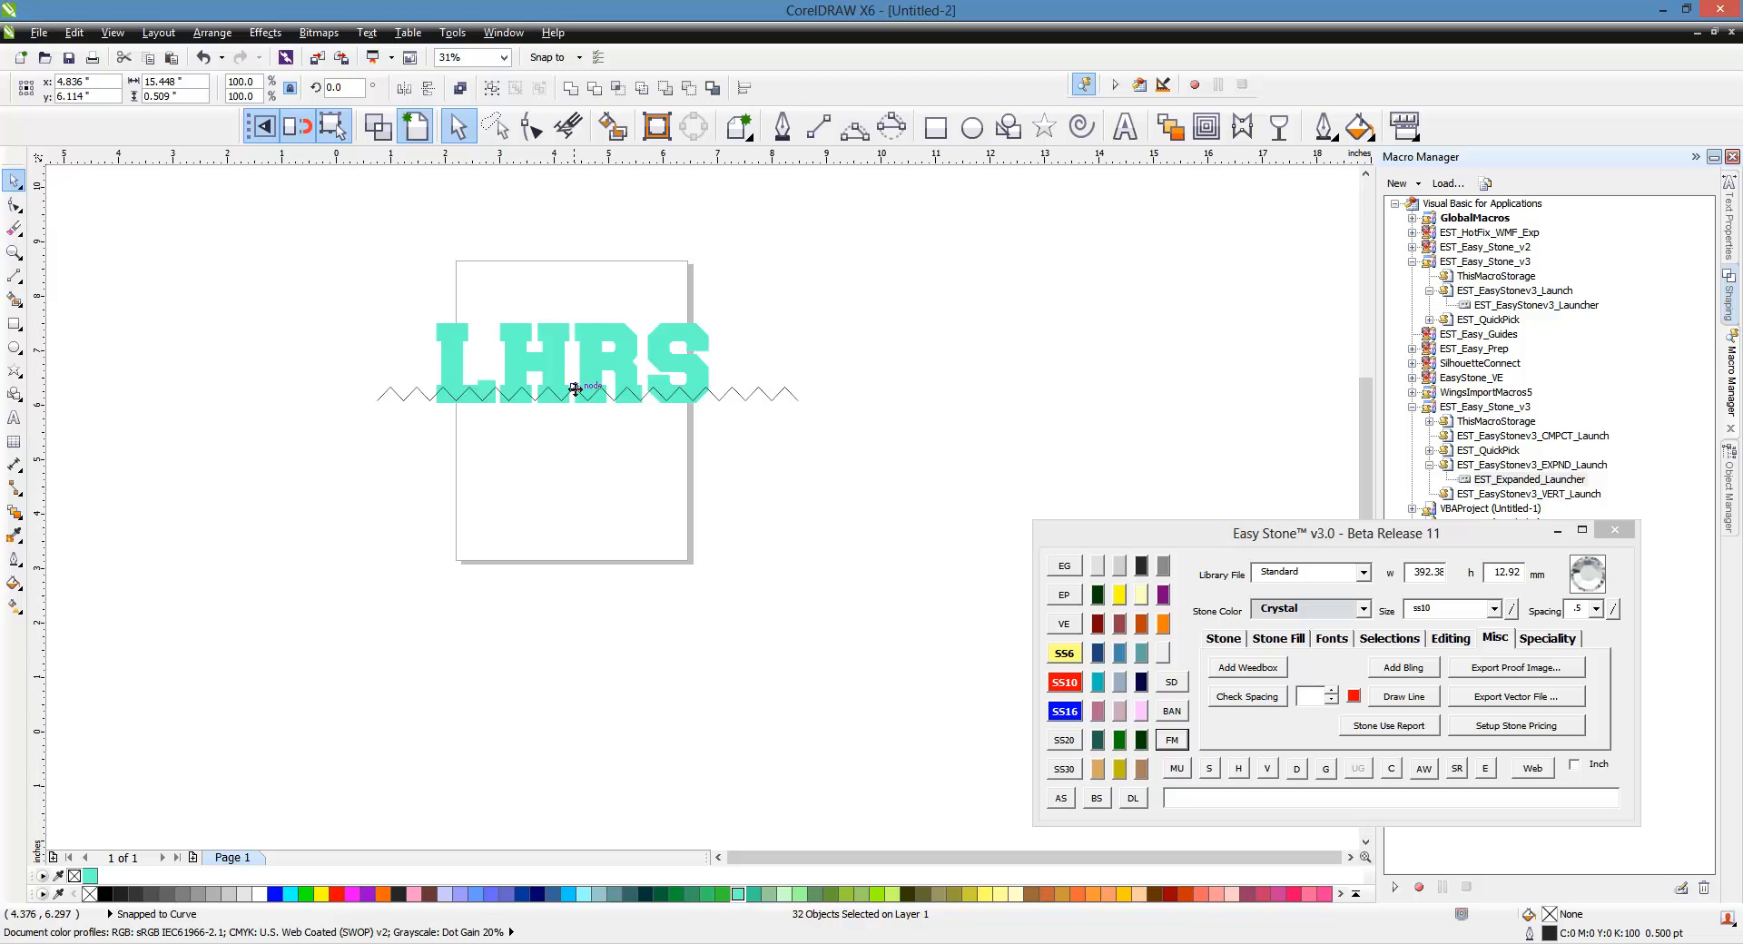
- Scale the zigzag to about 14.4 inches wide and 0.47 inch high and move it below the LHRS lettering
{"action": "scroll", "coordinate": [574, 389], "scroll_direction": "up", "scroll_amount": 1}
{"action": "left_click_drag", "start_coordinate": [1024, 416], "coordinate": [969, 492]}
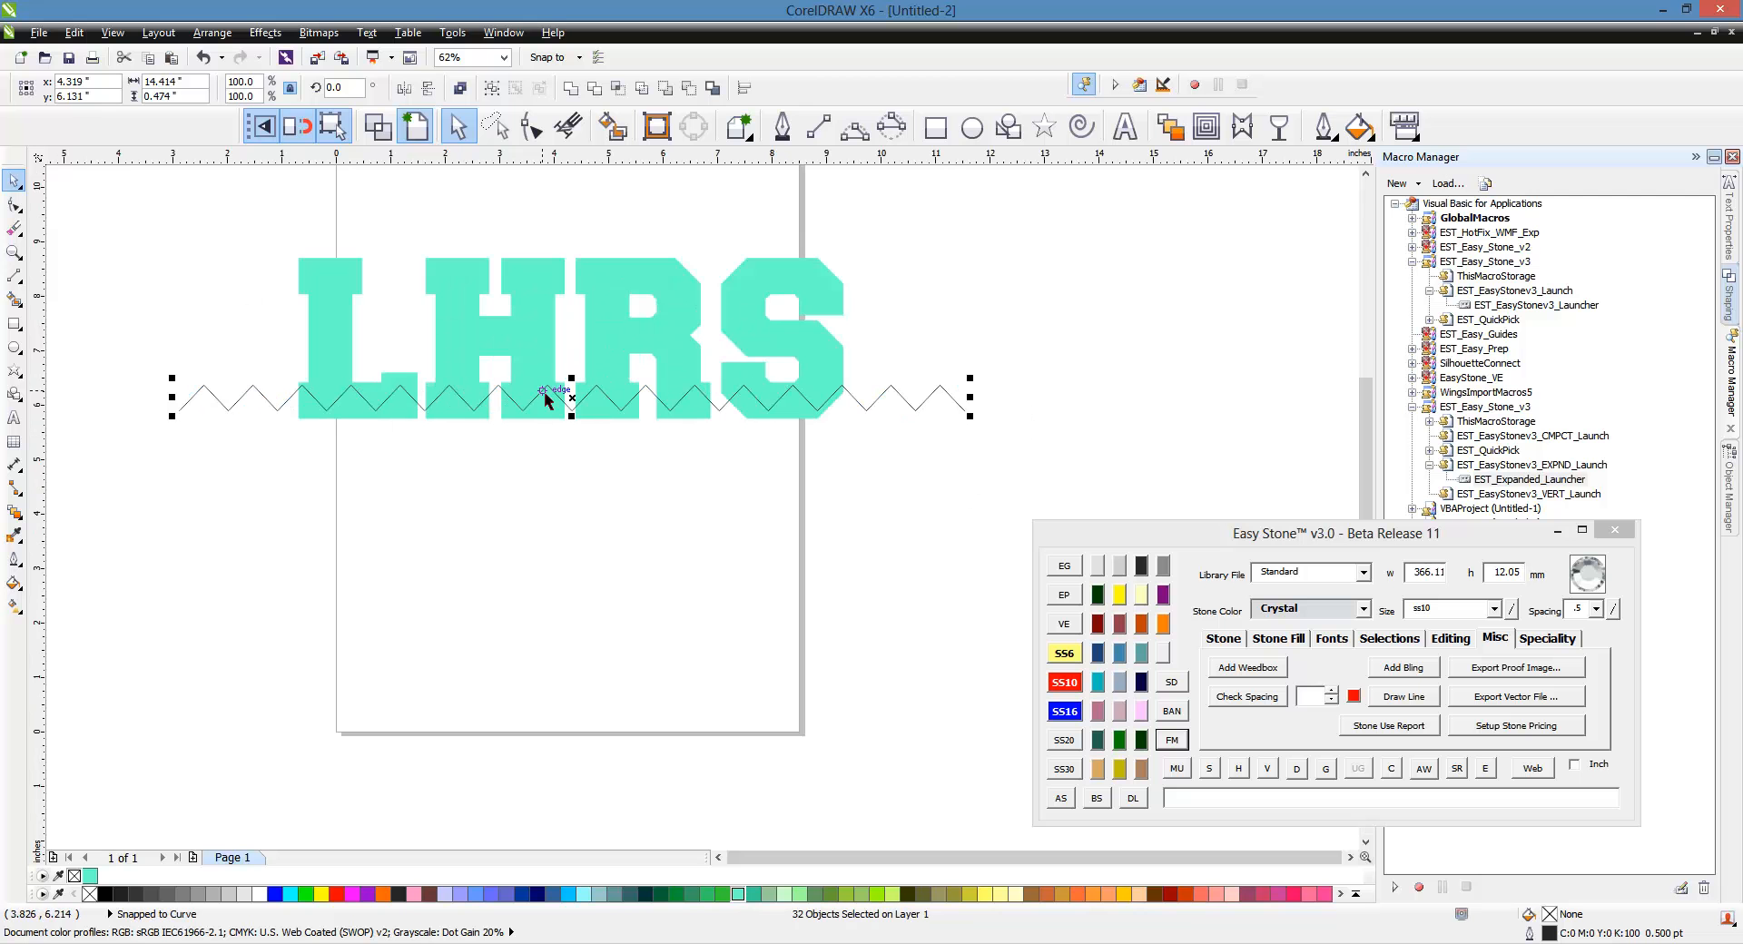
{"action": "left_click_drag", "start_coordinate": [548, 400], "coordinate": [599, 609]}
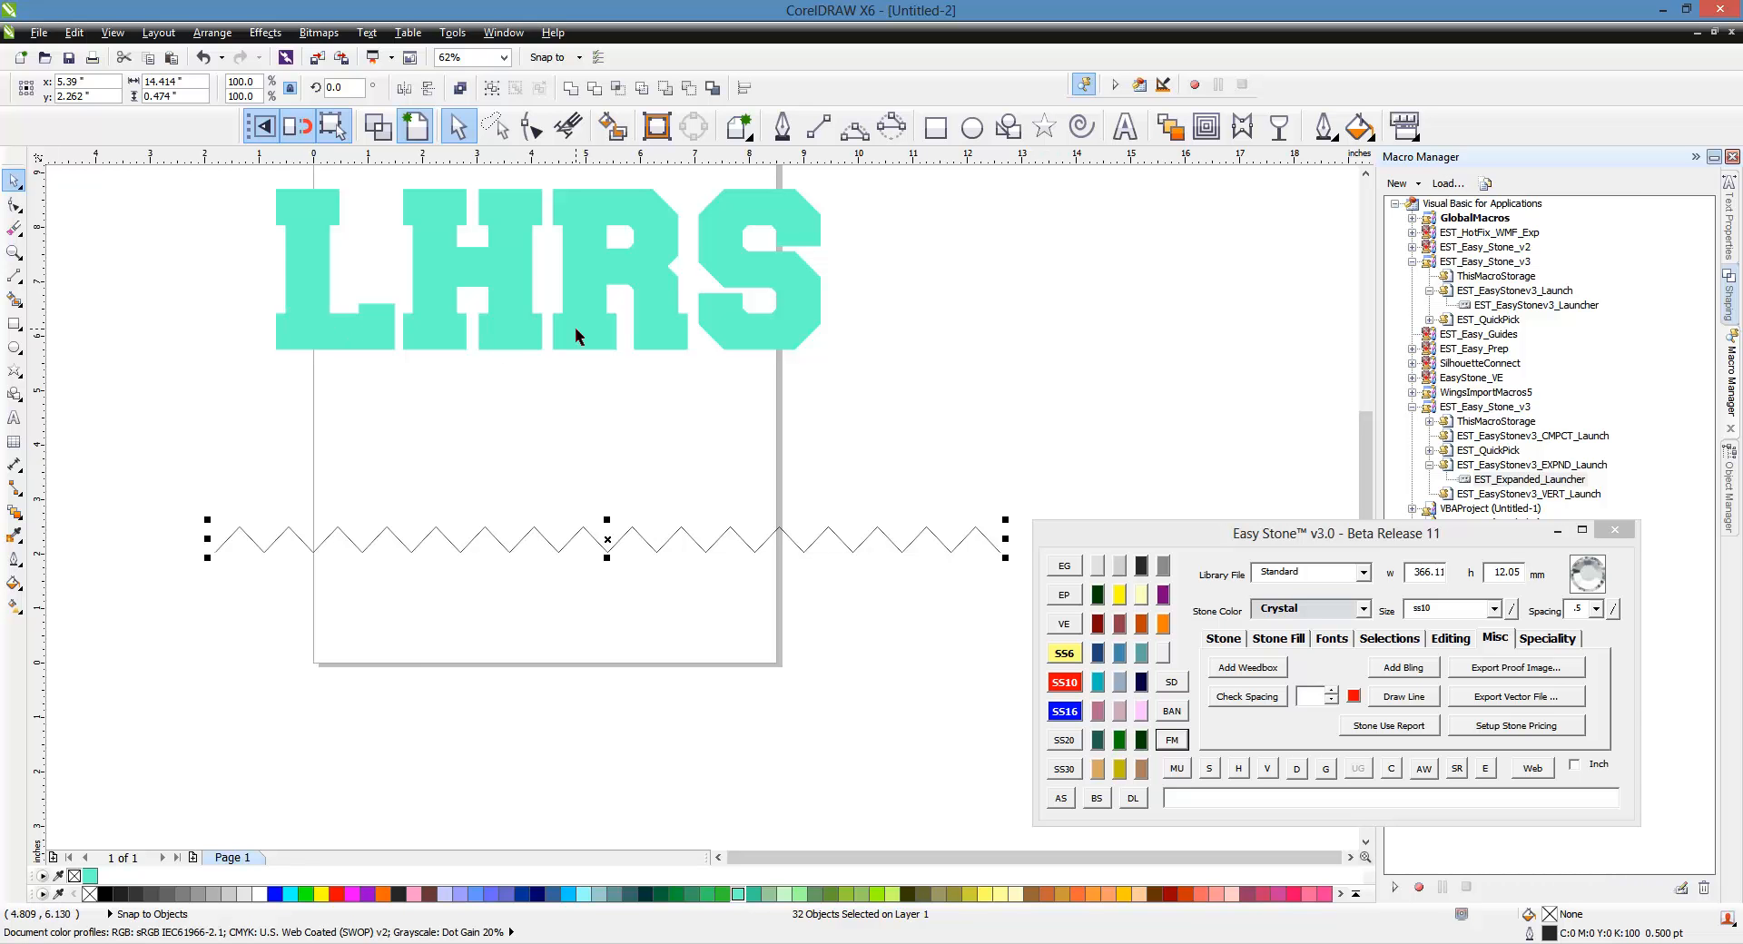
{"action": "scroll", "coordinate": [545, 459], "scroll_direction": "down", "scroll_amount": 2}
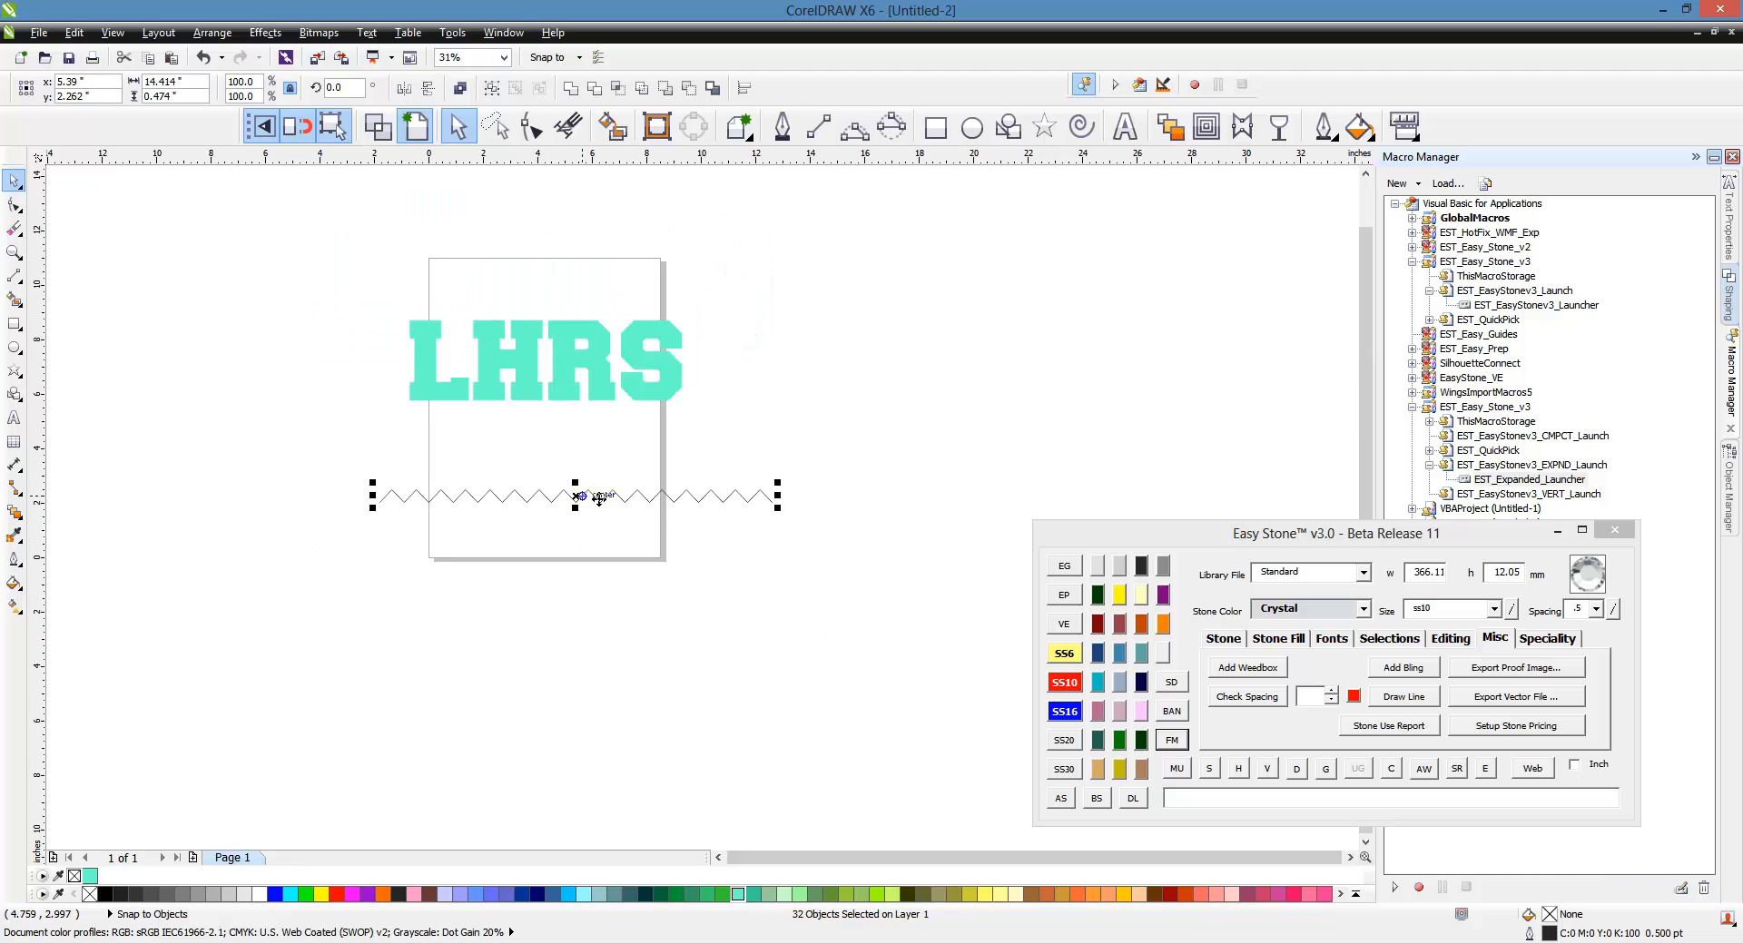
{"action": "scroll", "coordinate": [606, 499], "scroll_direction": "up", "scroll_amount": 2}
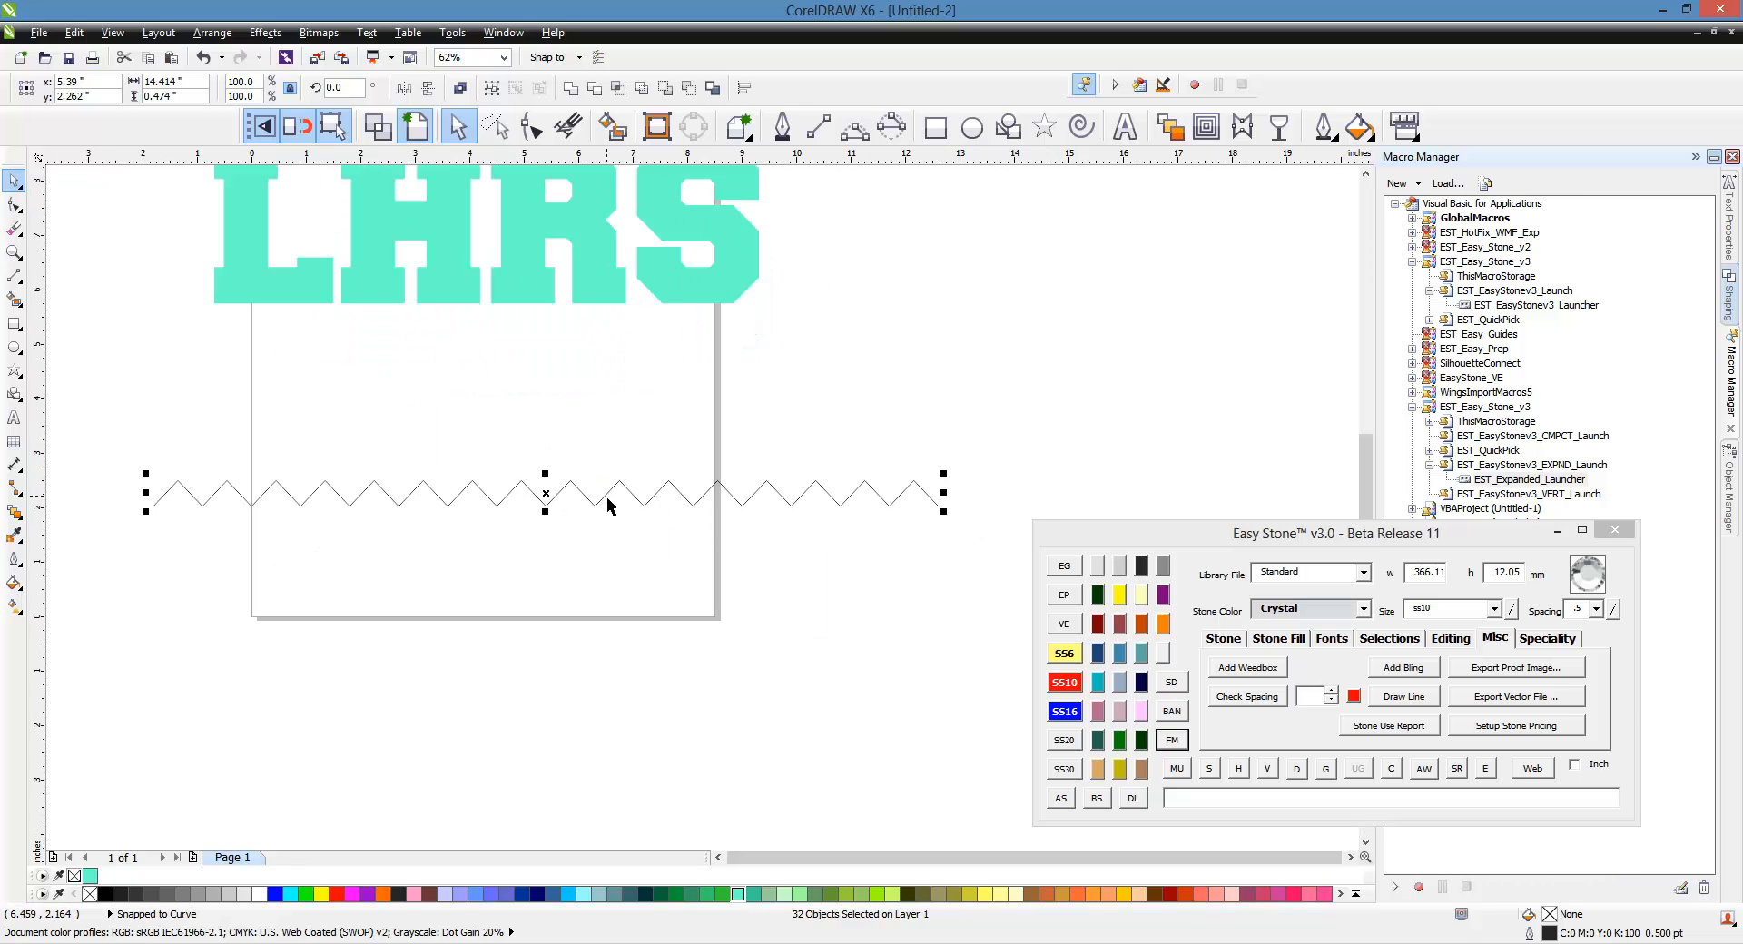
- Try adding ss10 Crystal stones along the separate zigzag segments, and undo them
{"action": "left_click", "coordinate": [1224, 639]}
{"action": "left_click", "coordinate": [1327, 667]}
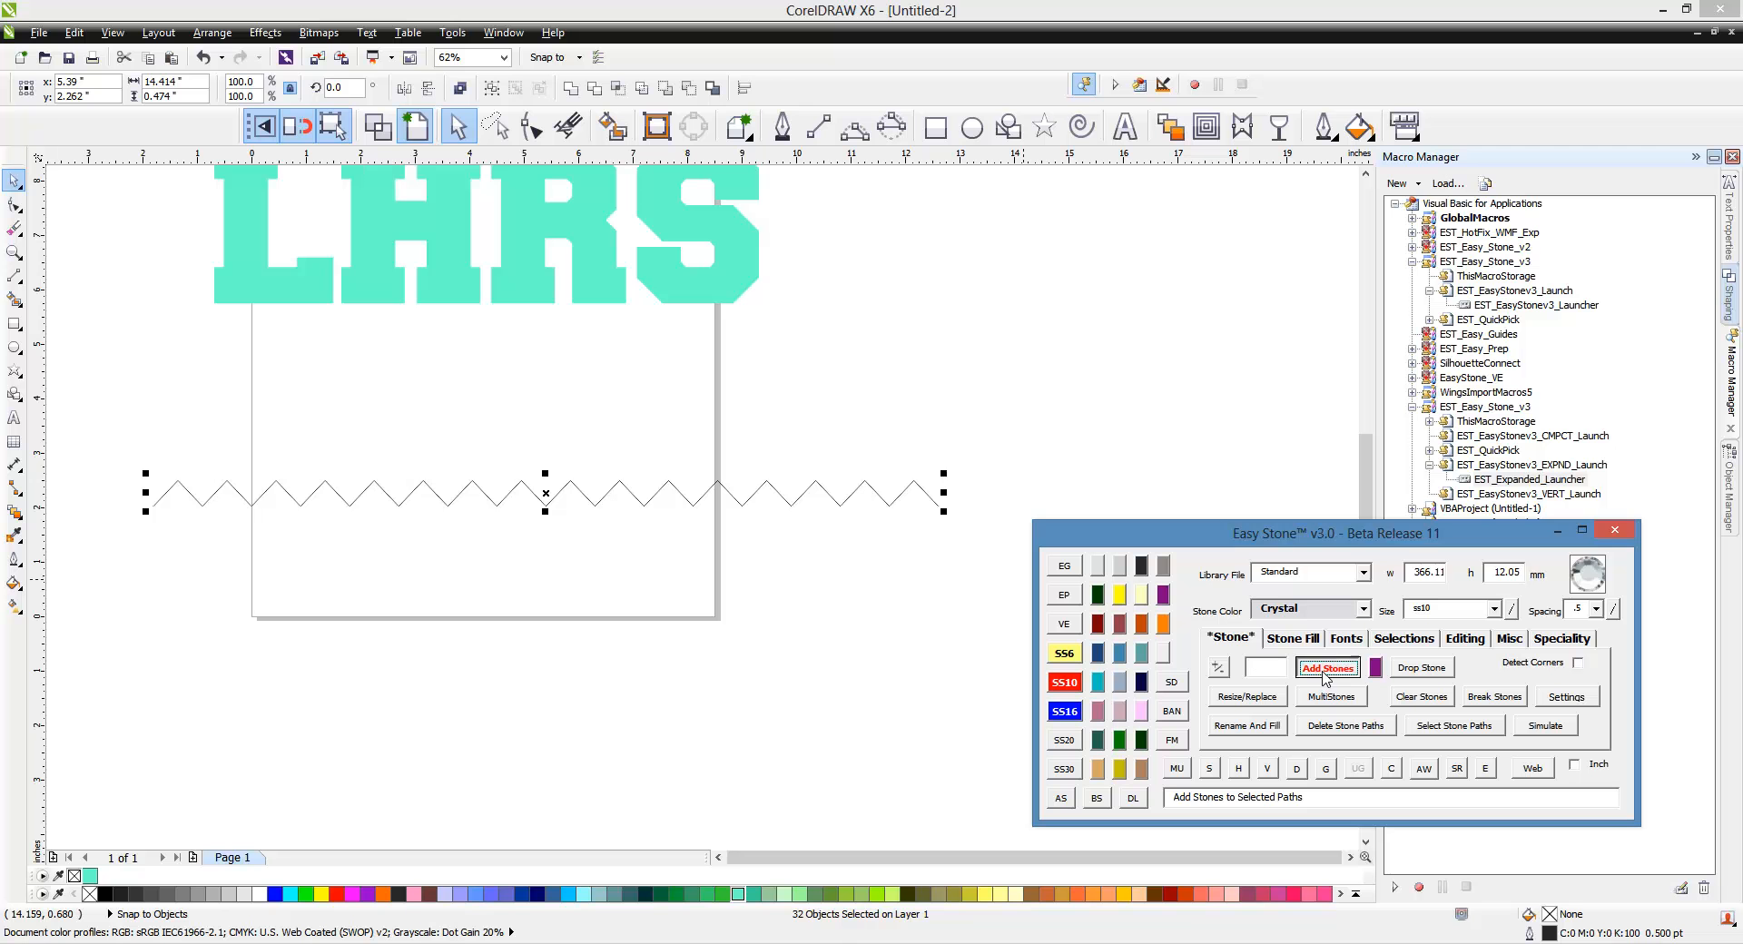
{"action": "left_click", "coordinate": [932, 521]}
{"action": "left_click", "coordinate": [1015, 461]}
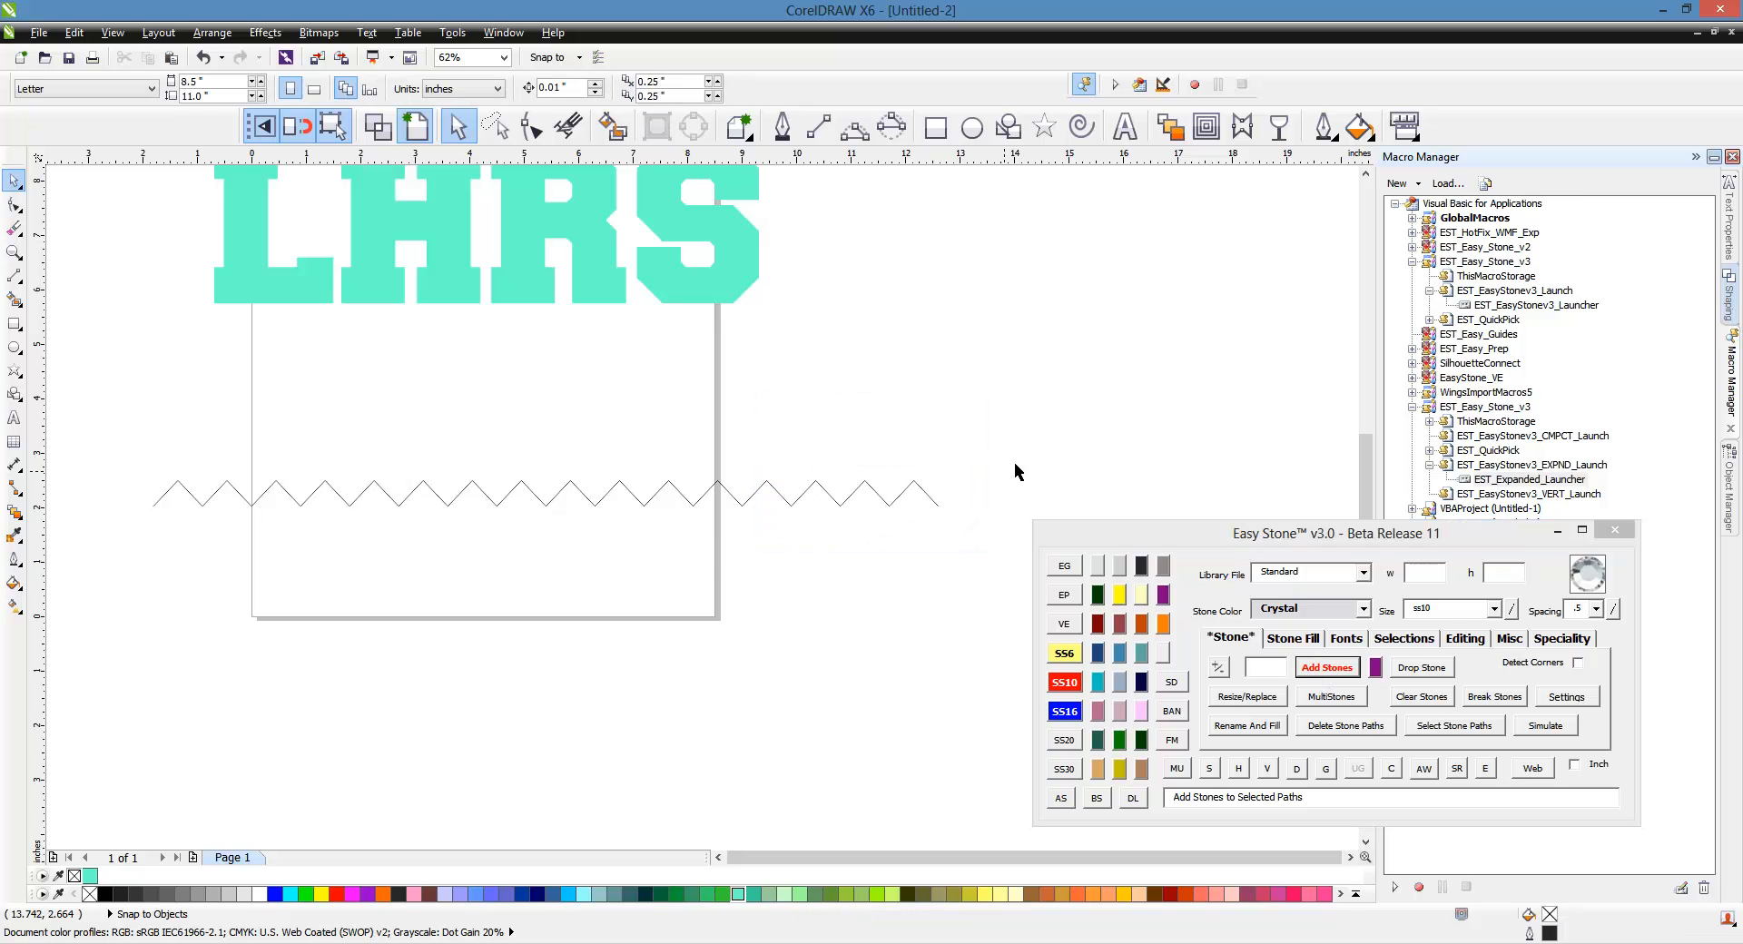
{"action": "left_click_drag", "start_coordinate": [1062, 431], "coordinate": [155, 565]}
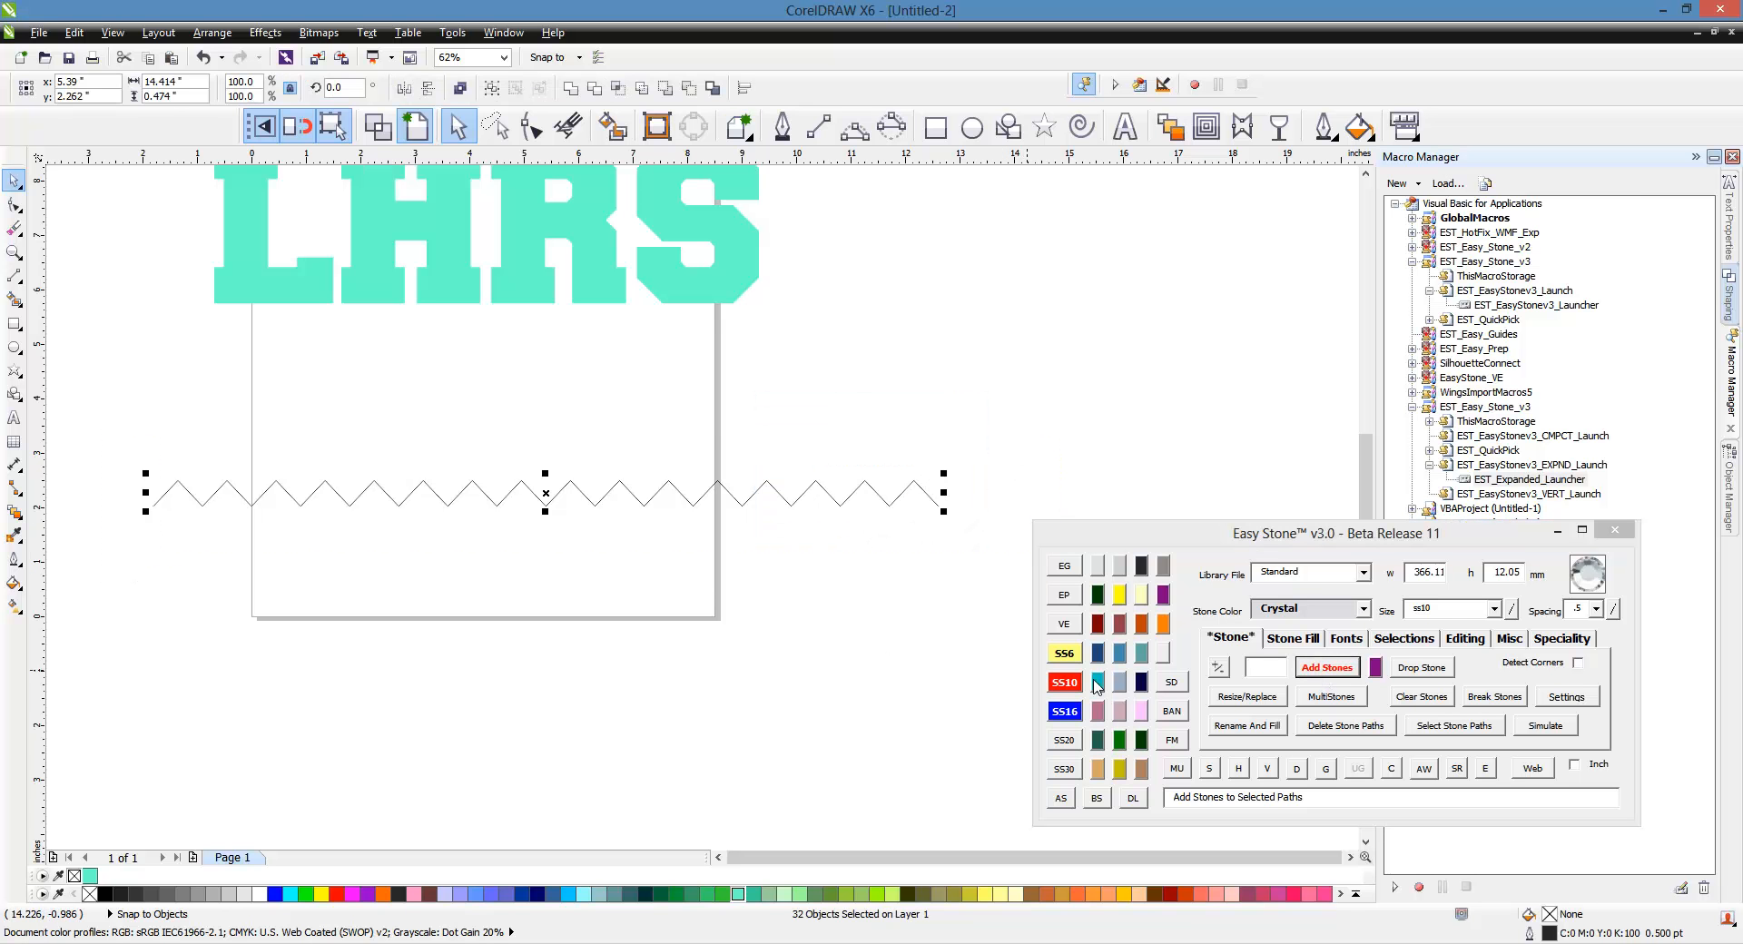
{"action": "left_click", "coordinate": [1066, 682]}
{"action": "left_click", "coordinate": [1311, 671]}
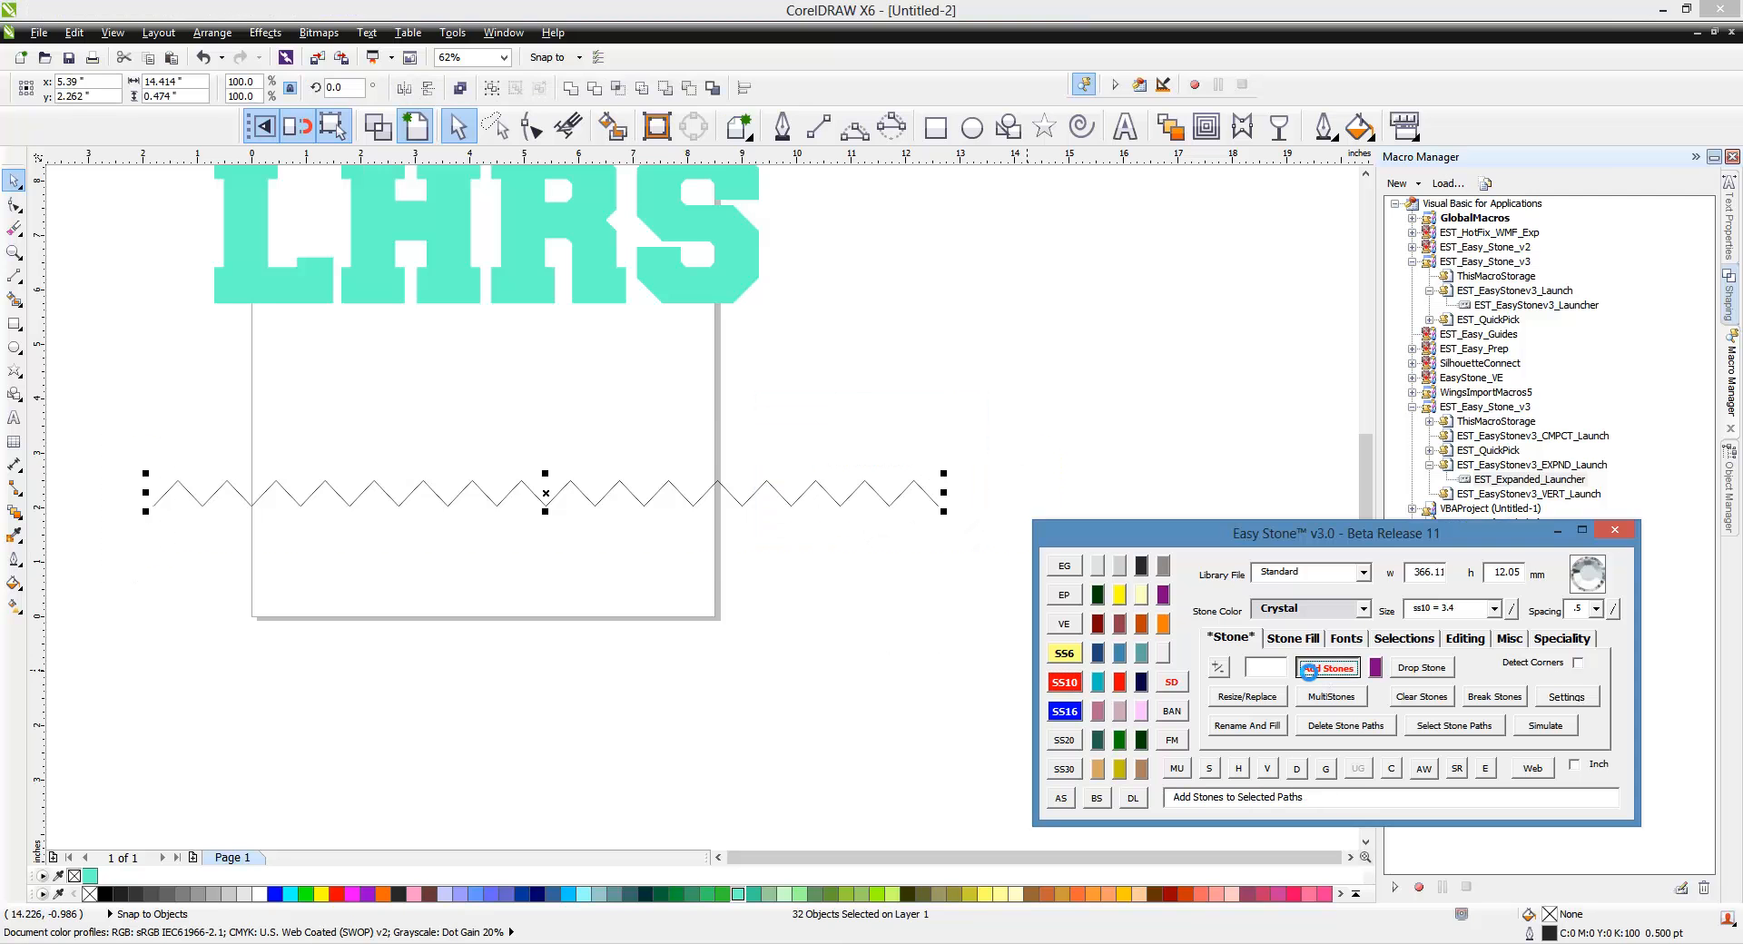
{"action": "scroll", "coordinate": [865, 491], "scroll_direction": "up", "scroll_amount": 2}
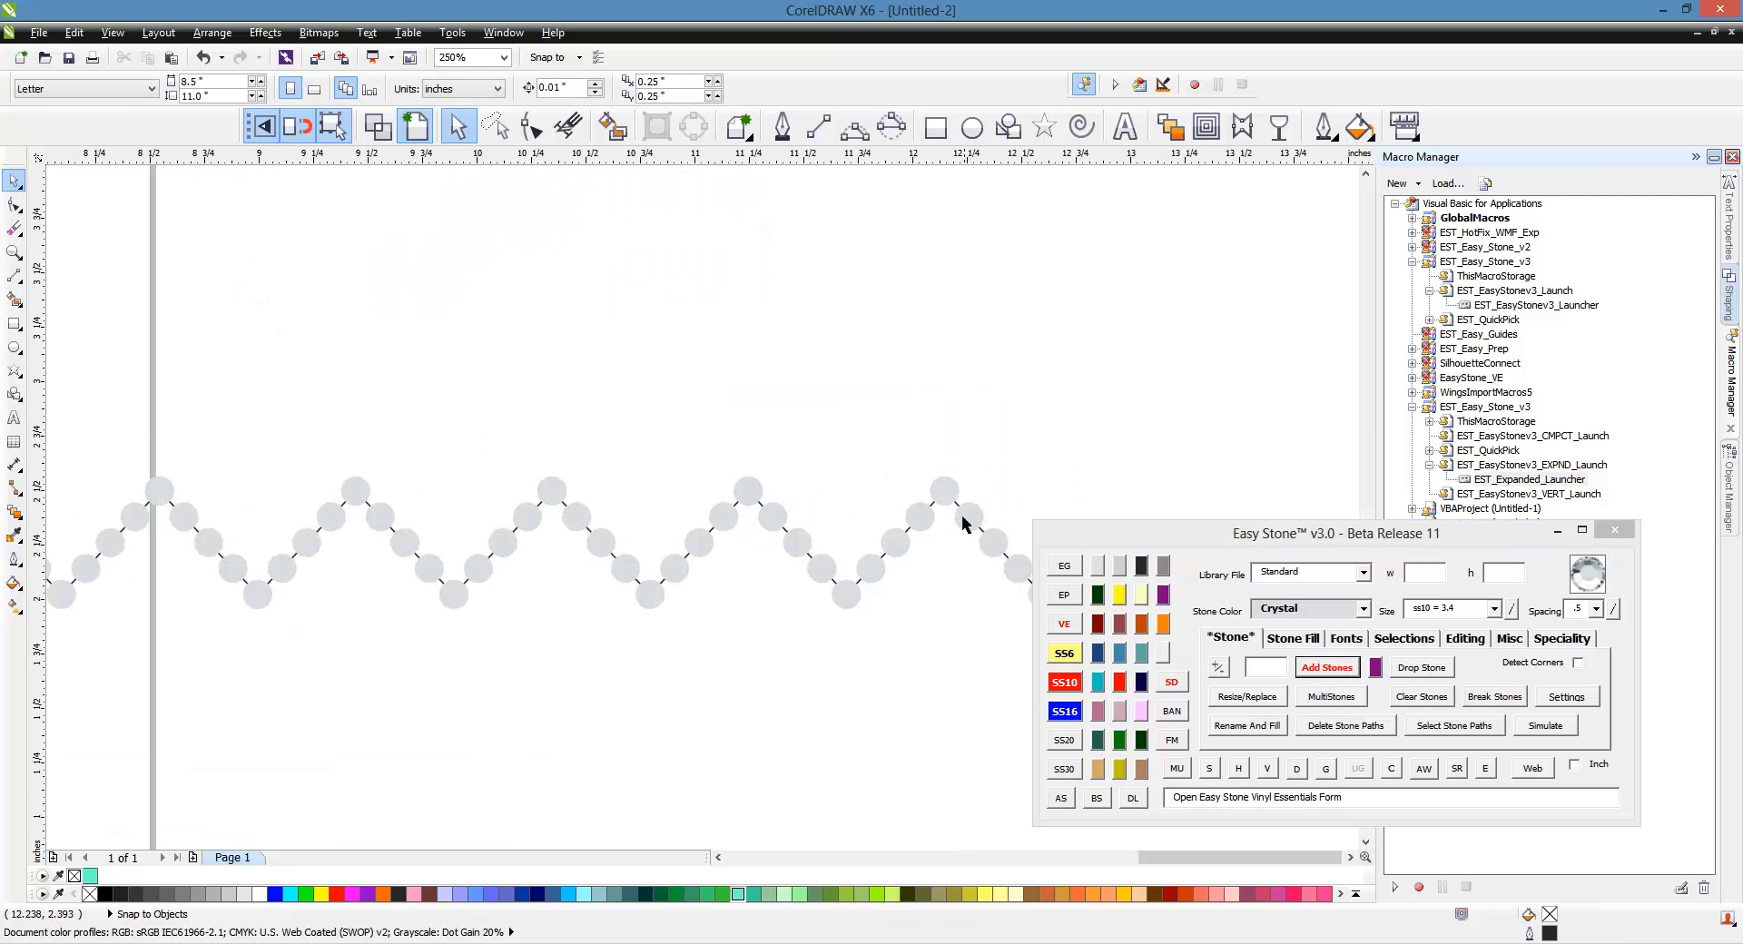
{"action": "scroll", "coordinate": [913, 451], "scroll_direction": "down", "scroll_amount": 4}
{"action": "left_click_drag", "start_coordinate": [983, 417], "coordinate": [407, 501]}
{"action": "scroll", "coordinate": [579, 452], "scroll_direction": "up", "scroll_amount": 1}
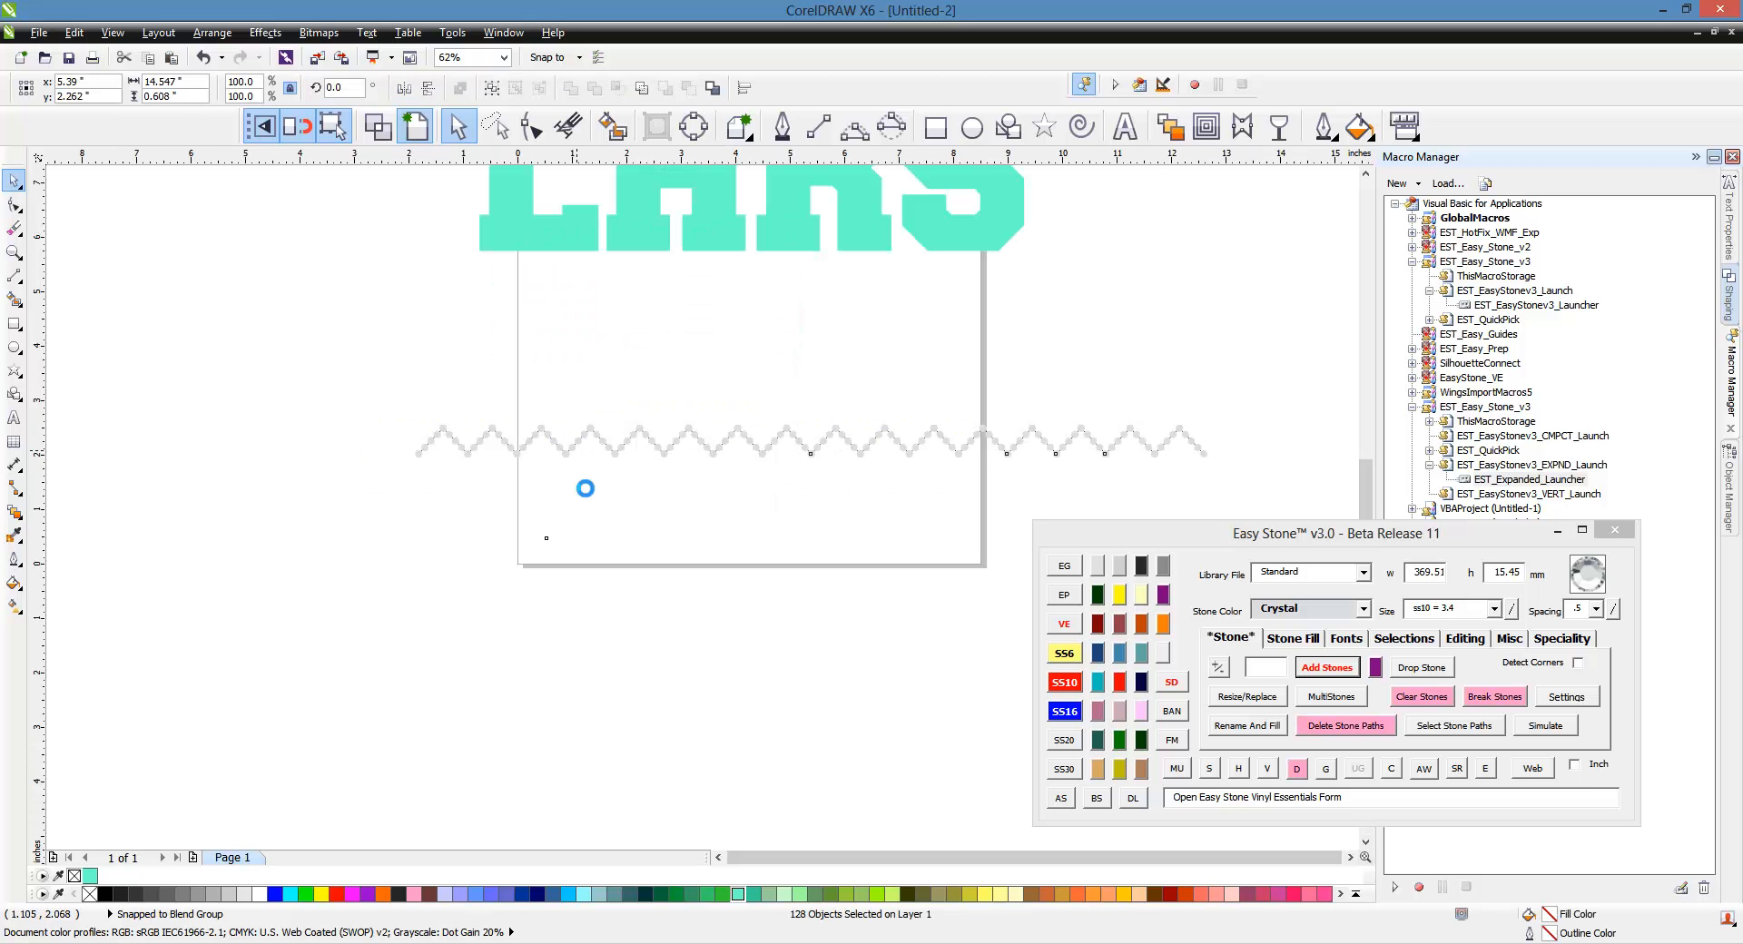
{"action": "left_click", "coordinate": [584, 492]}
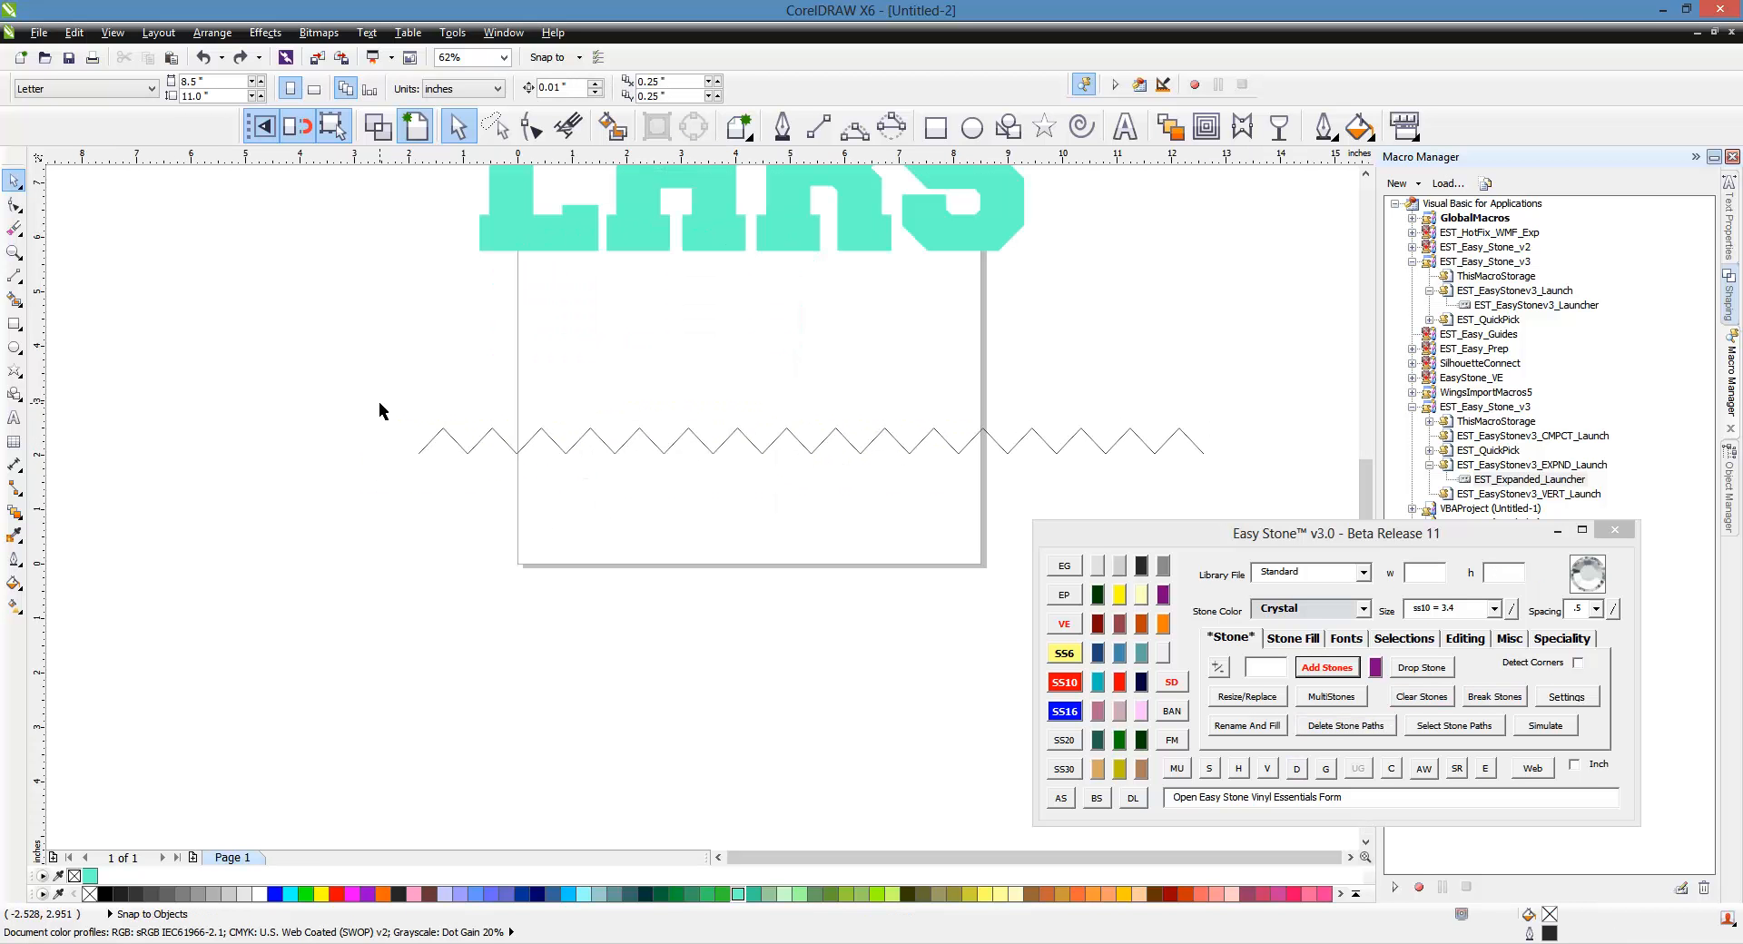
- Join all the selected zigzag segments into one continuous path and deselect it
{"action": "left_click_drag", "start_coordinate": [379, 403], "coordinate": [1226, 482]}
{"action": "left_click", "coordinate": [774, 518]}
{"action": "scroll", "coordinate": [888, 455], "scroll_direction": "down", "scroll_amount": 2}
{"action": "scroll", "coordinate": [891, 456], "scroll_direction": "up", "scroll_amount": 2}
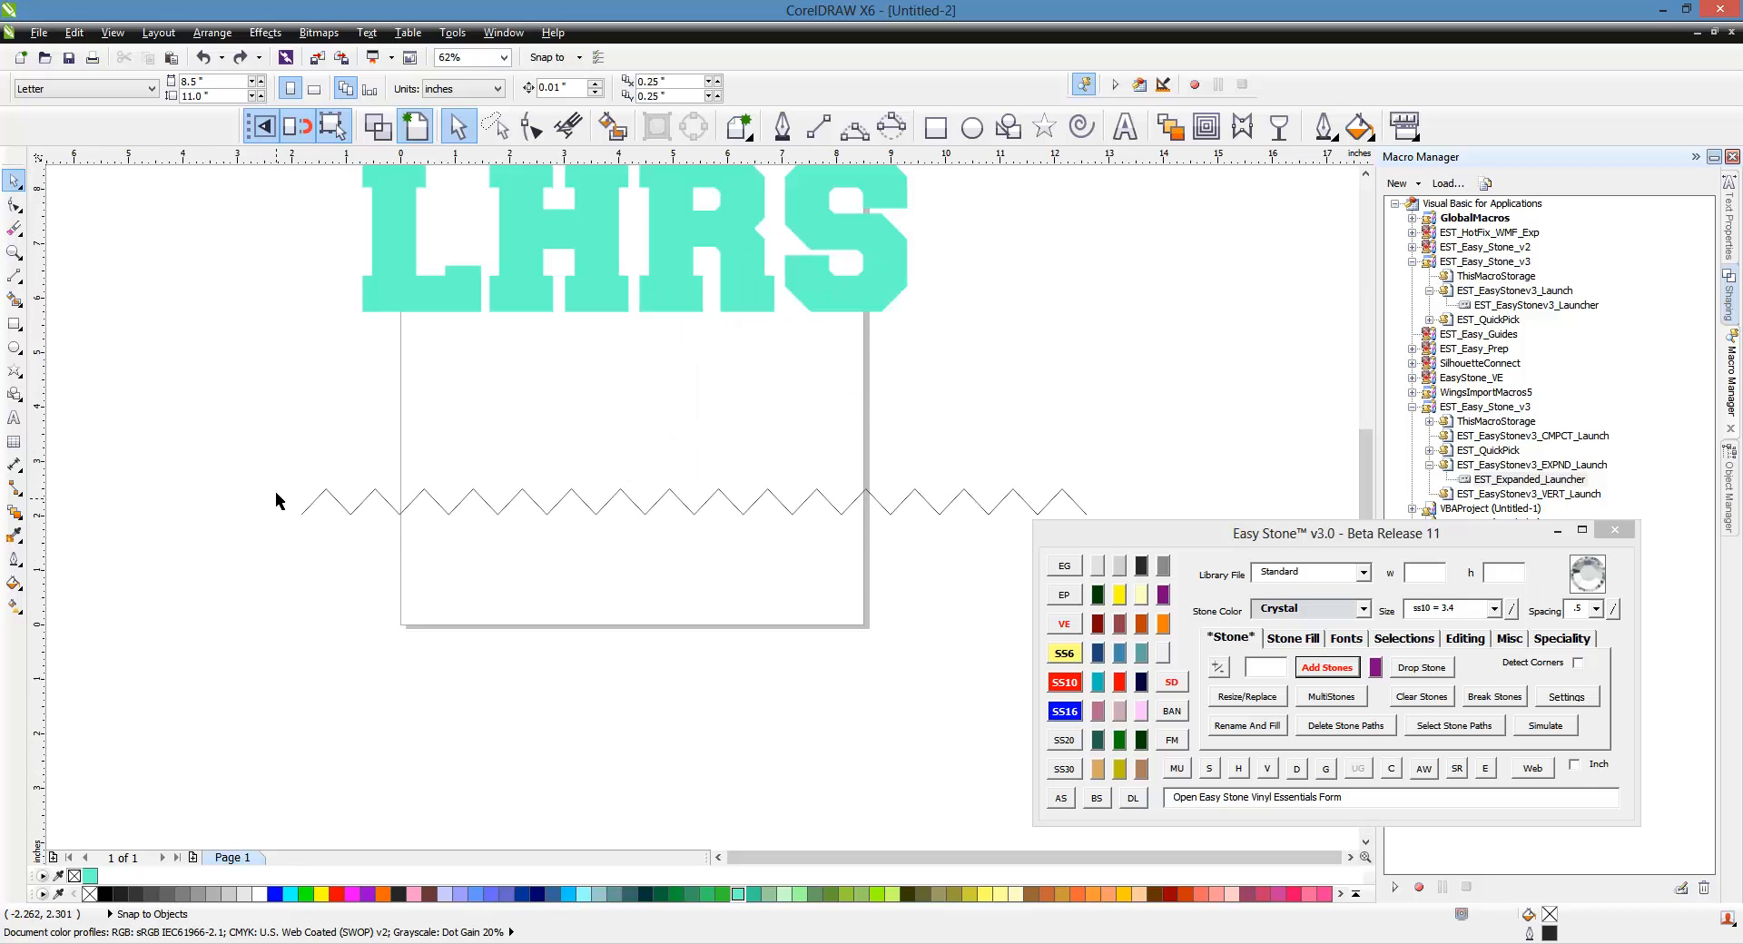
{"action": "left_click_drag", "start_coordinate": [272, 452], "coordinate": [1126, 541]}
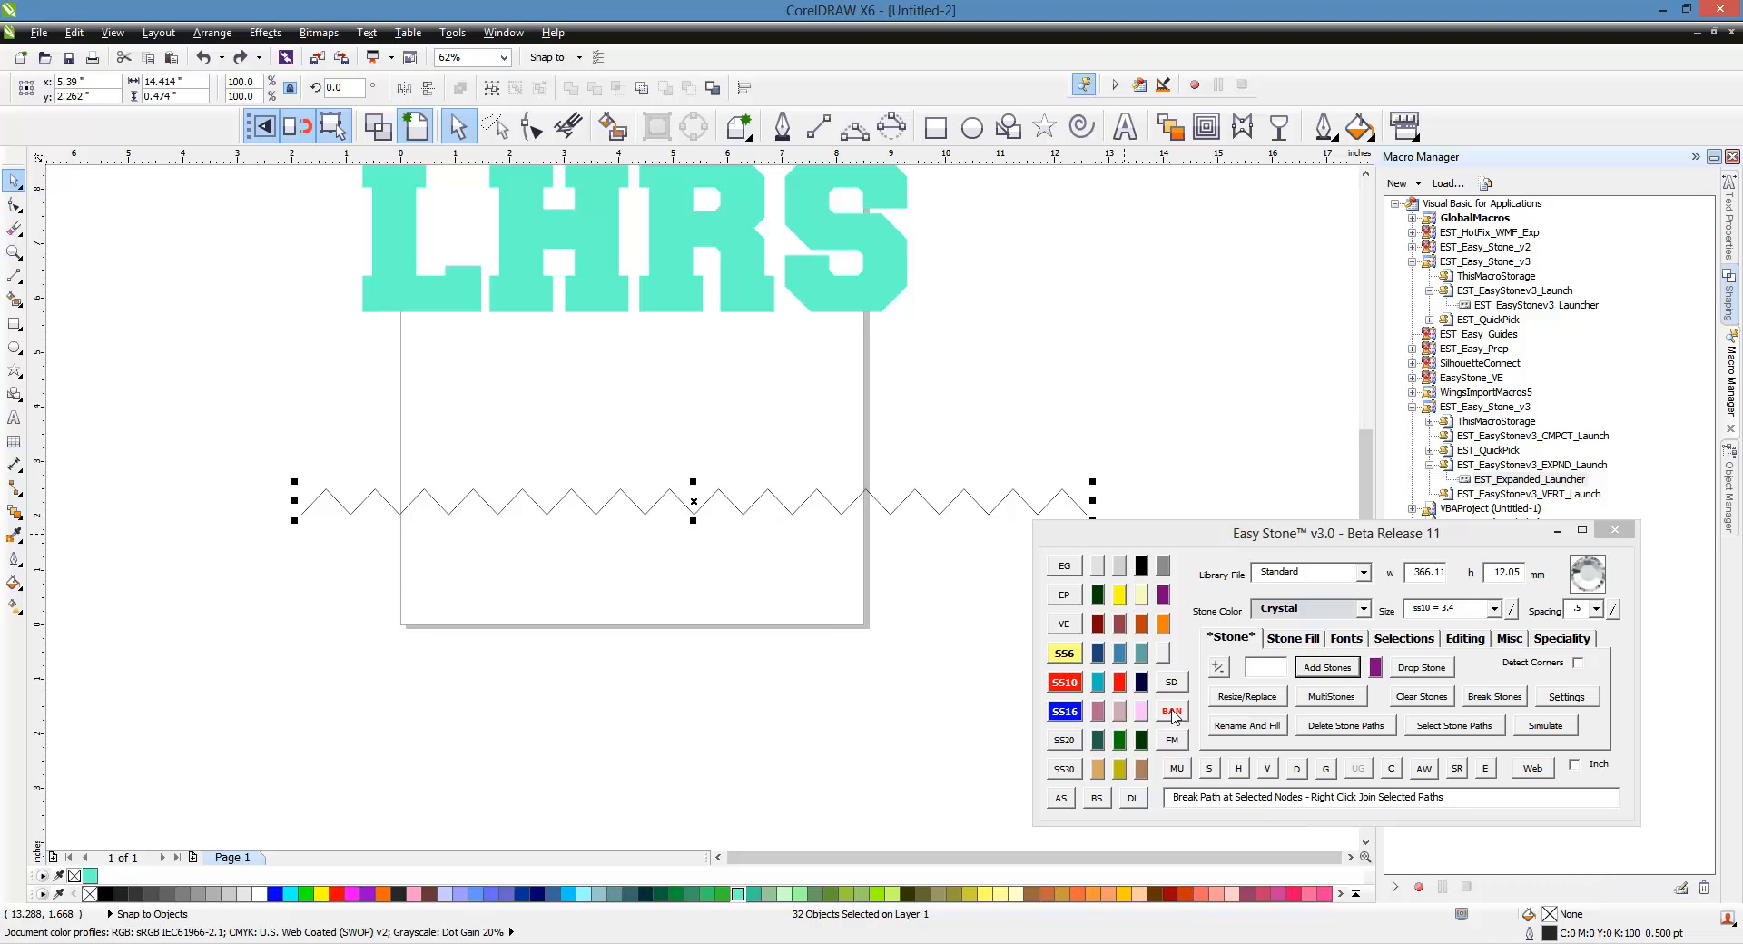
{"action": "left_click", "coordinate": [1172, 712]}
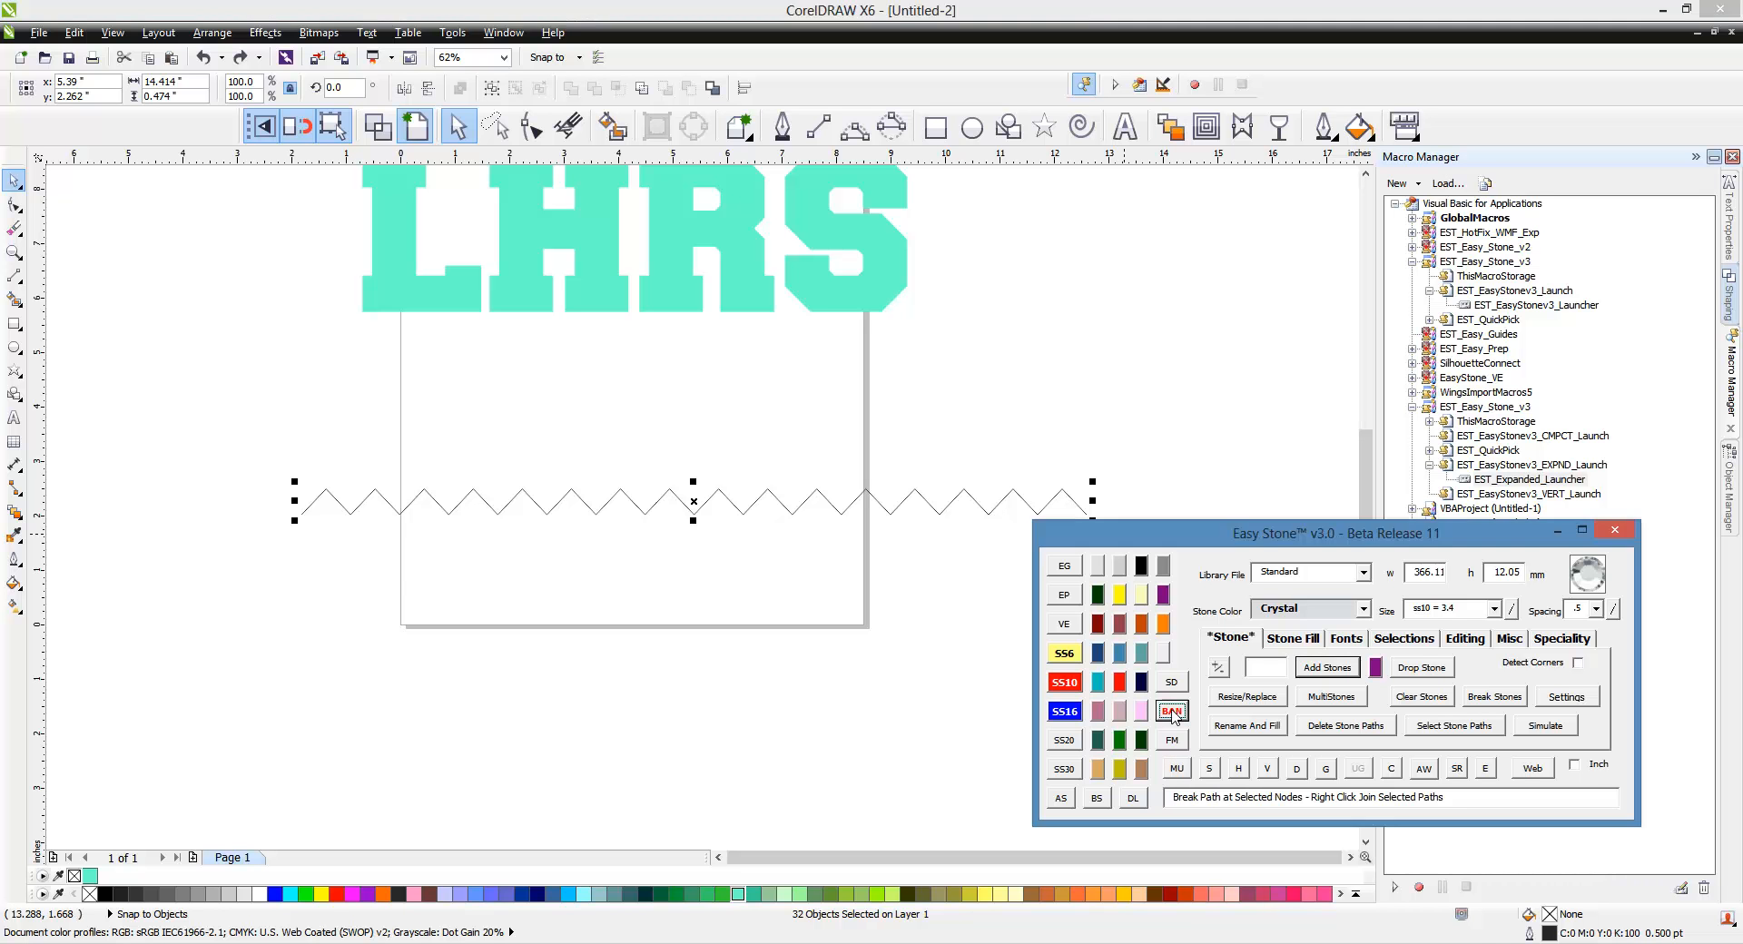
{"action": "left_click", "coordinate": [483, 500]}
{"action": "left_click", "coordinate": [505, 523]}
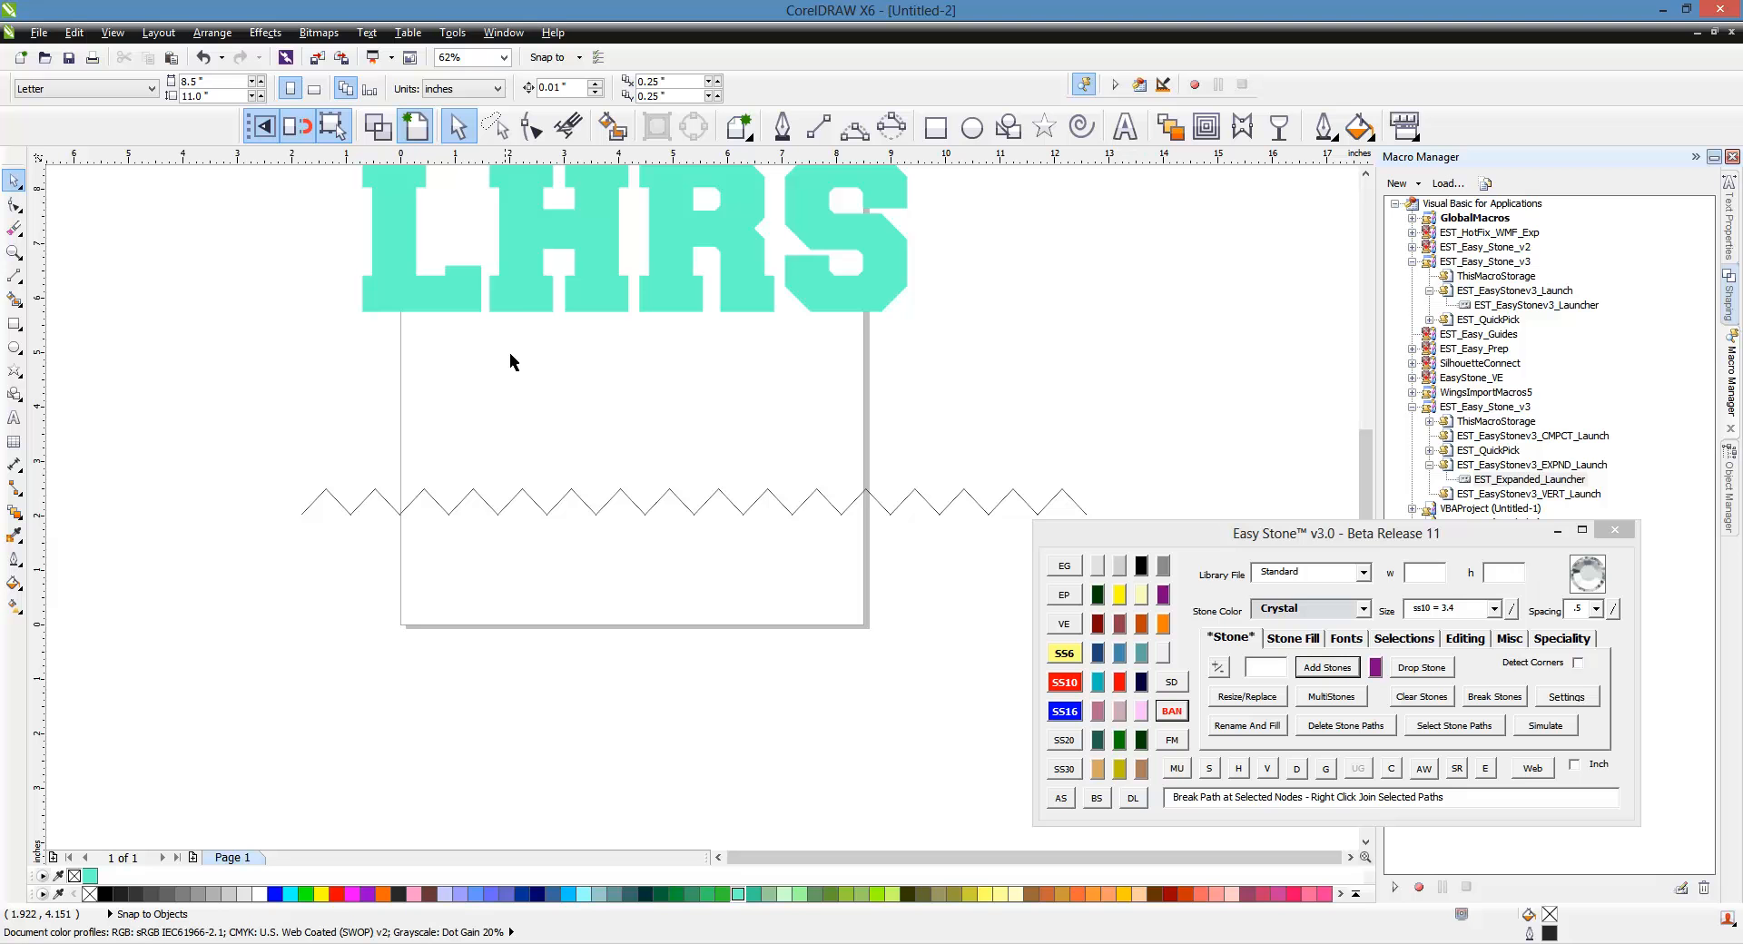
- Set the nudge distance to 6 mm and stack four copies of the zigzag upward at that spacing
{"action": "double_click", "coordinate": [570, 84]}
{"action": "type", "text": "6mm"}
{"action": "key", "text": "Return"}
{"action": "left_click", "coordinate": [618, 490]}
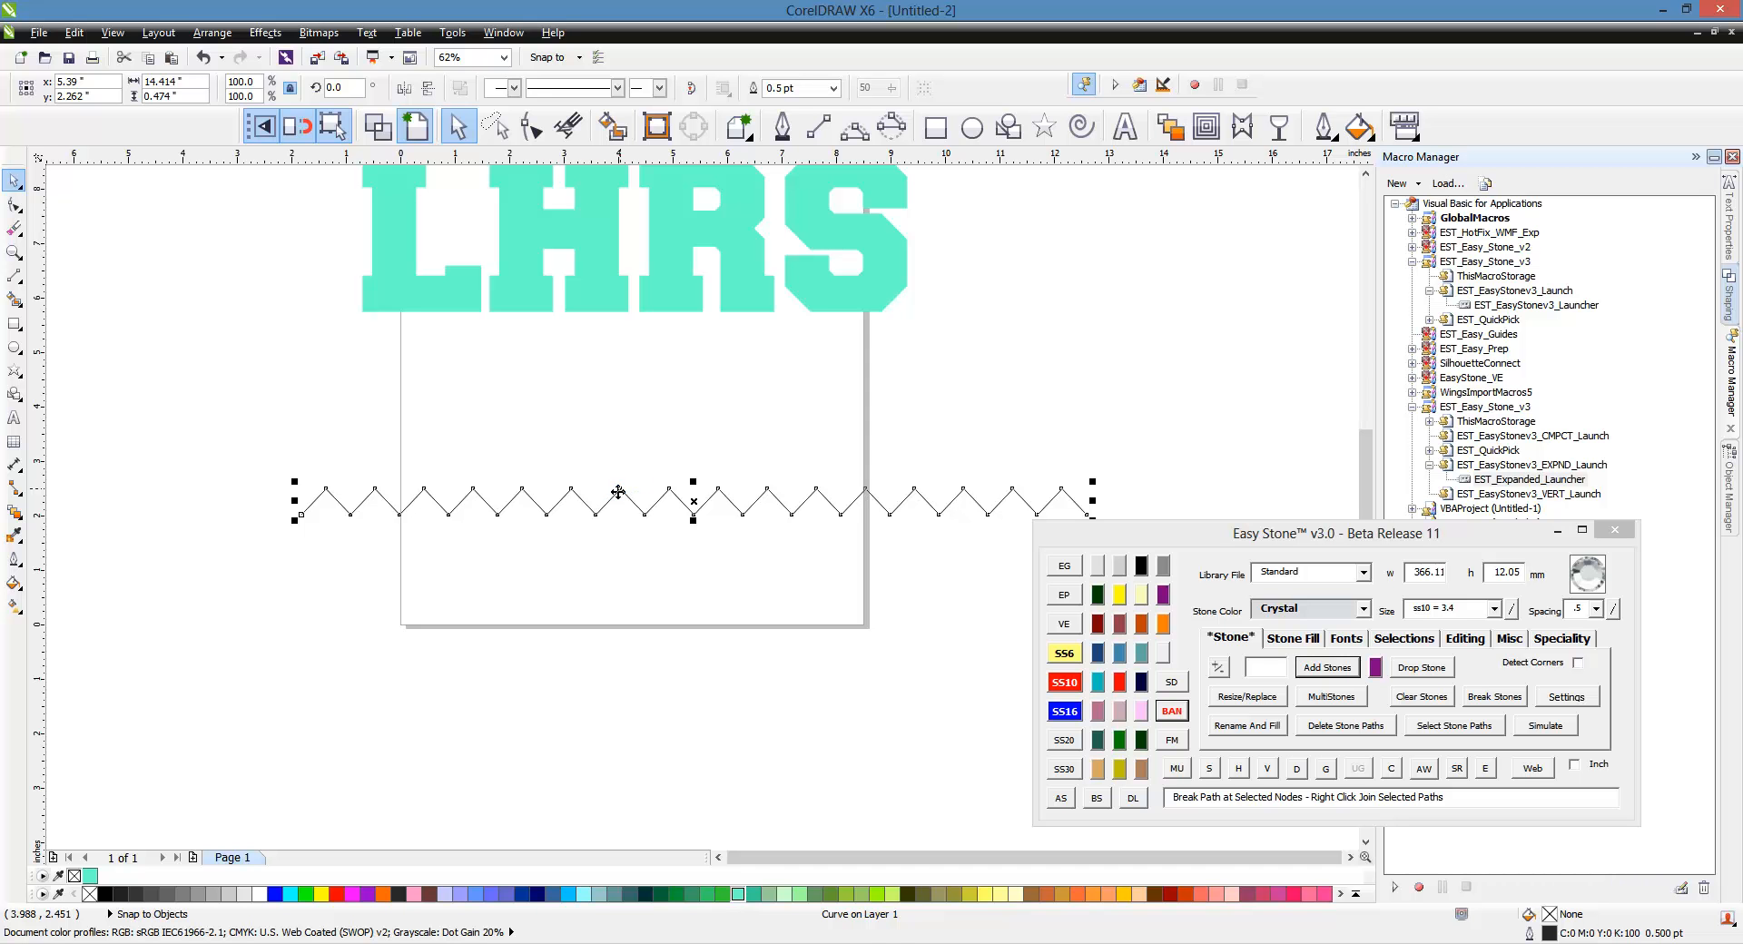
{"action": "key", "text": "Up"}
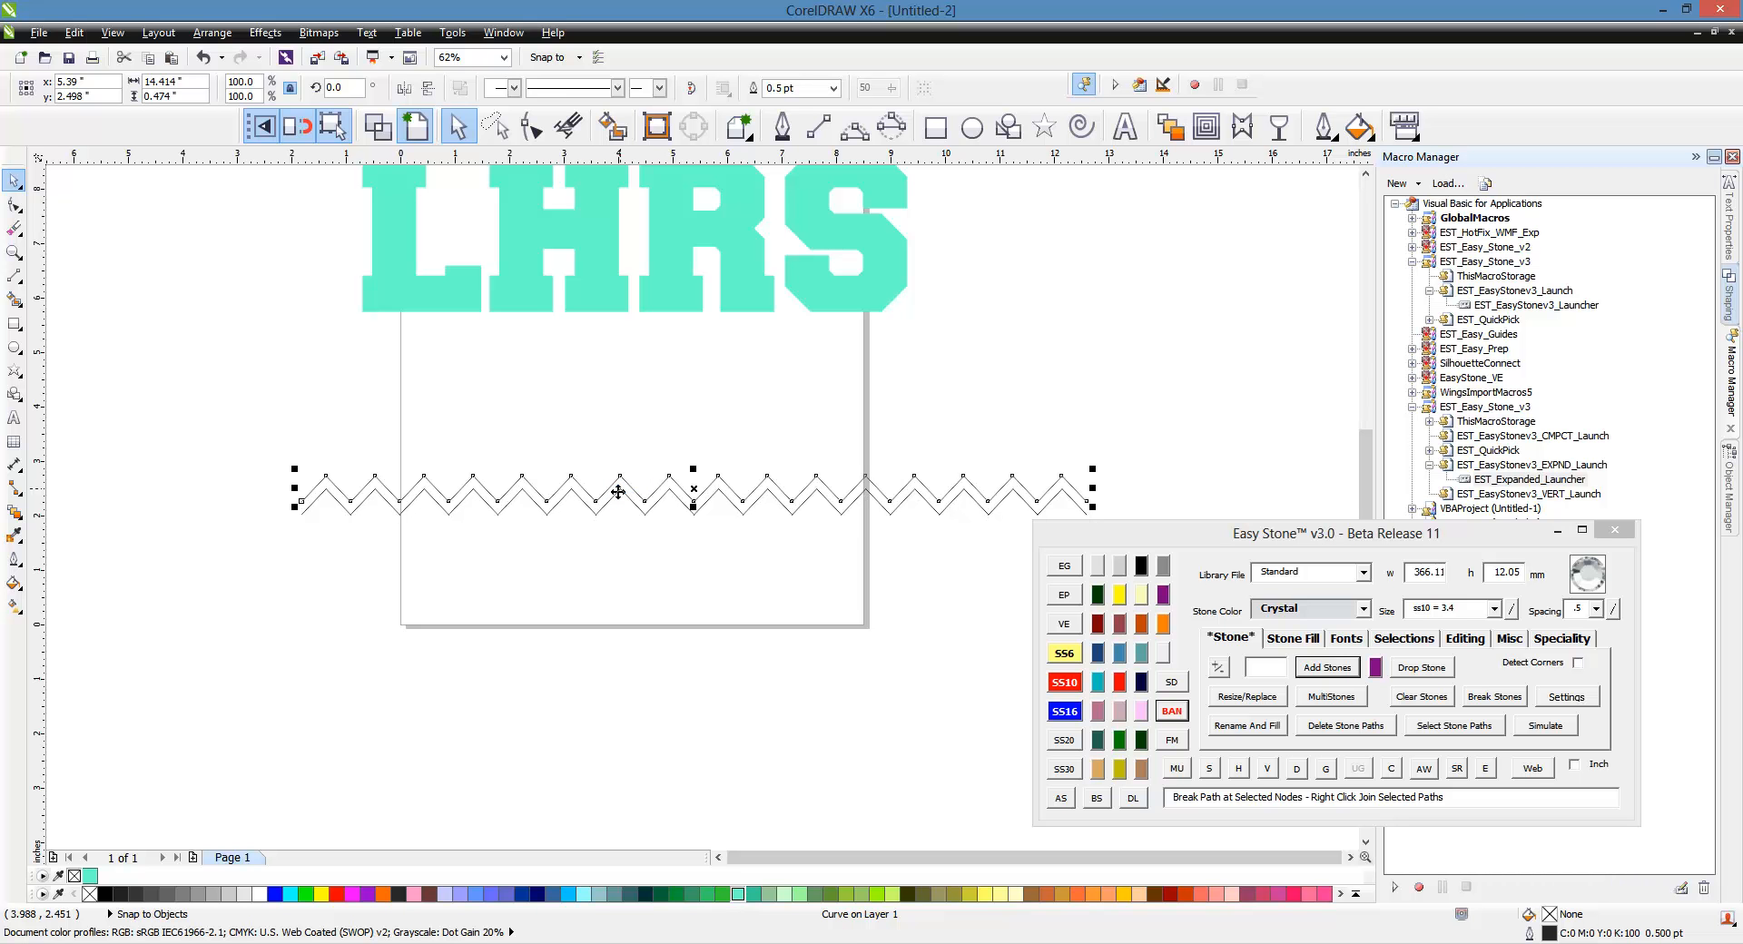
{"action": "key", "text": "Up"}
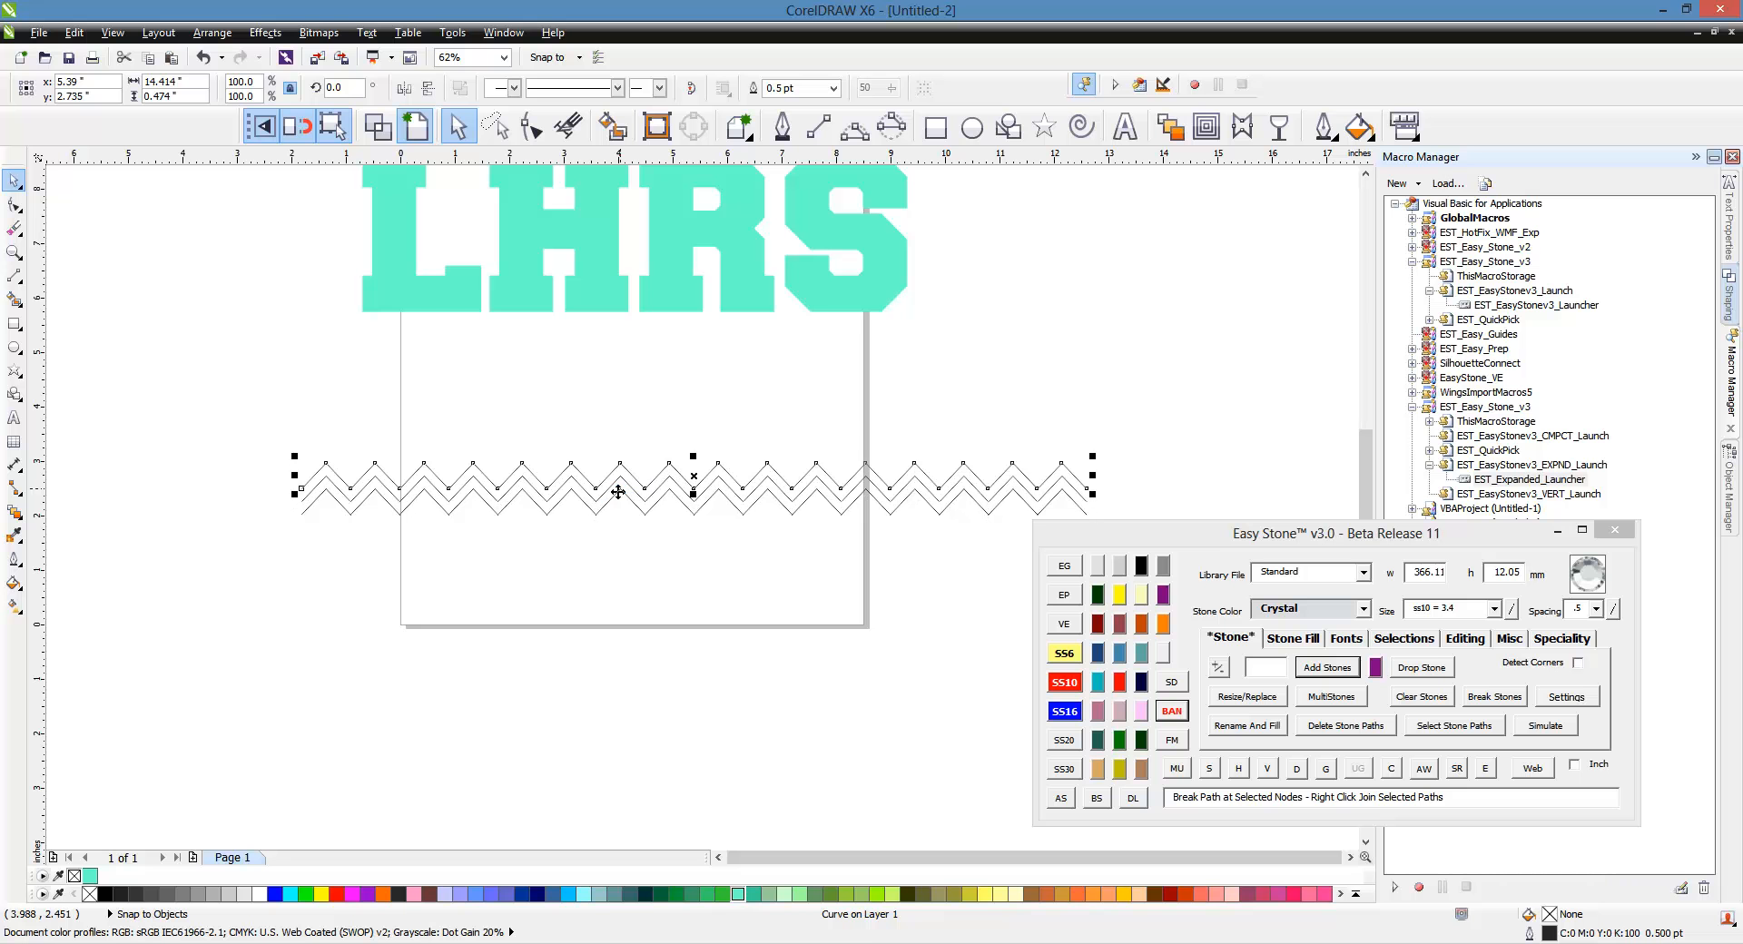
{"action": "key", "text": "Up"}
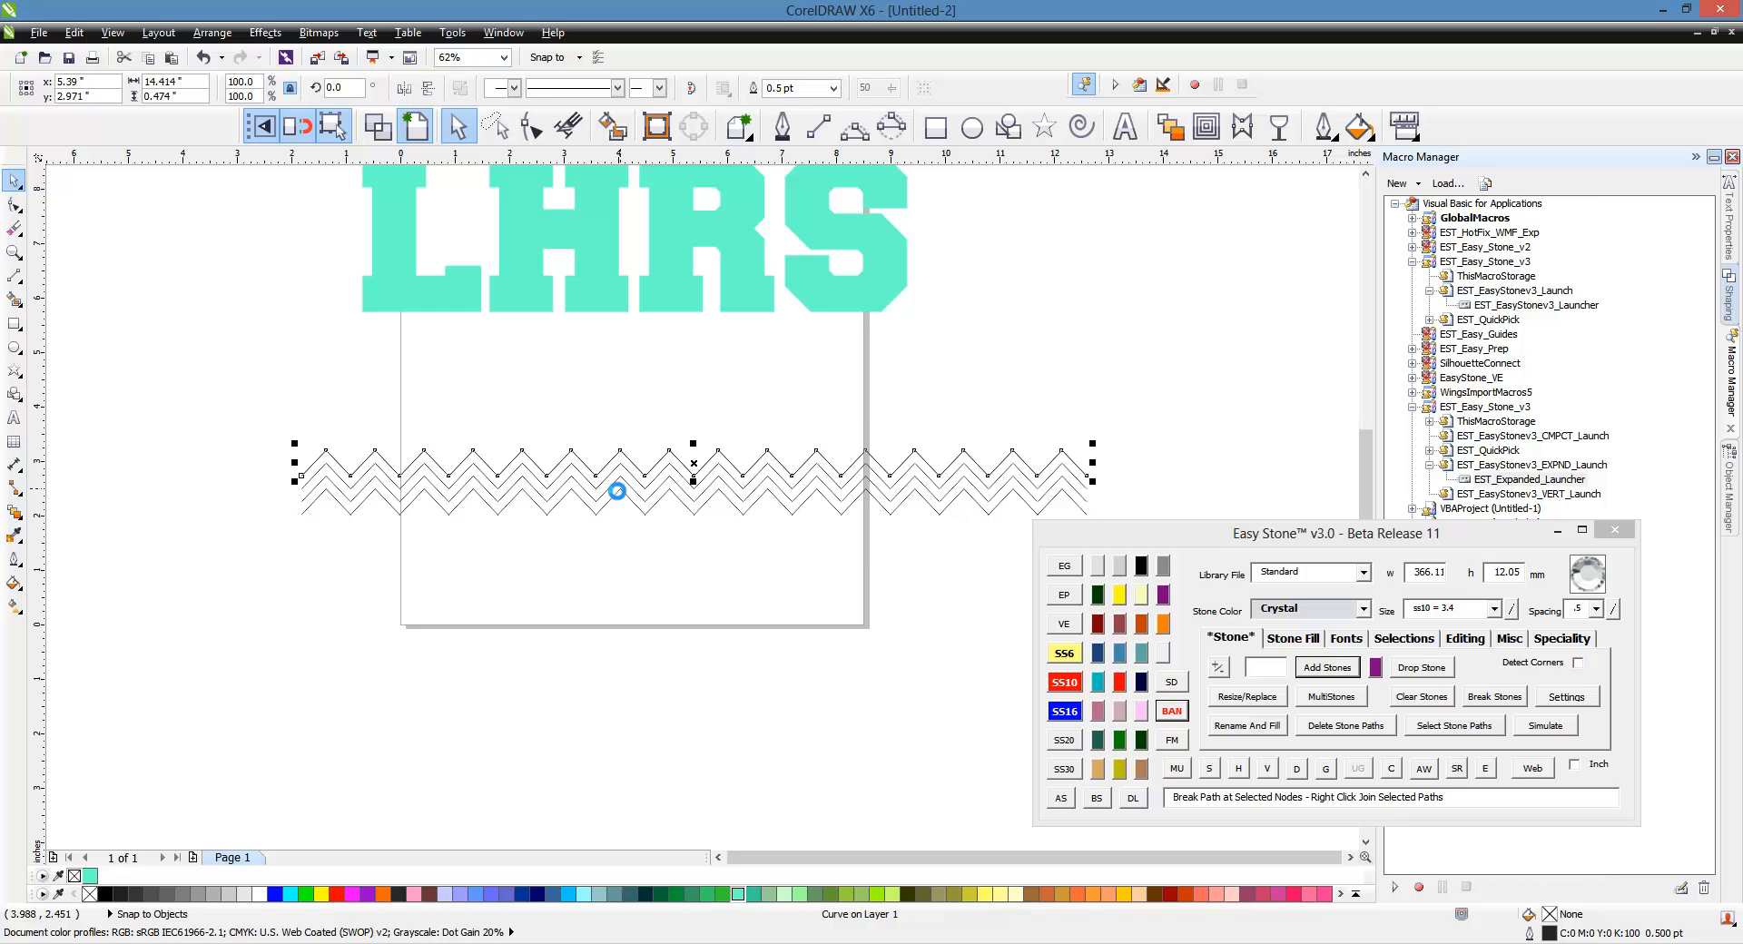
{"action": "key", "text": "Up"}
{"action": "left_click", "coordinate": [502, 574]}
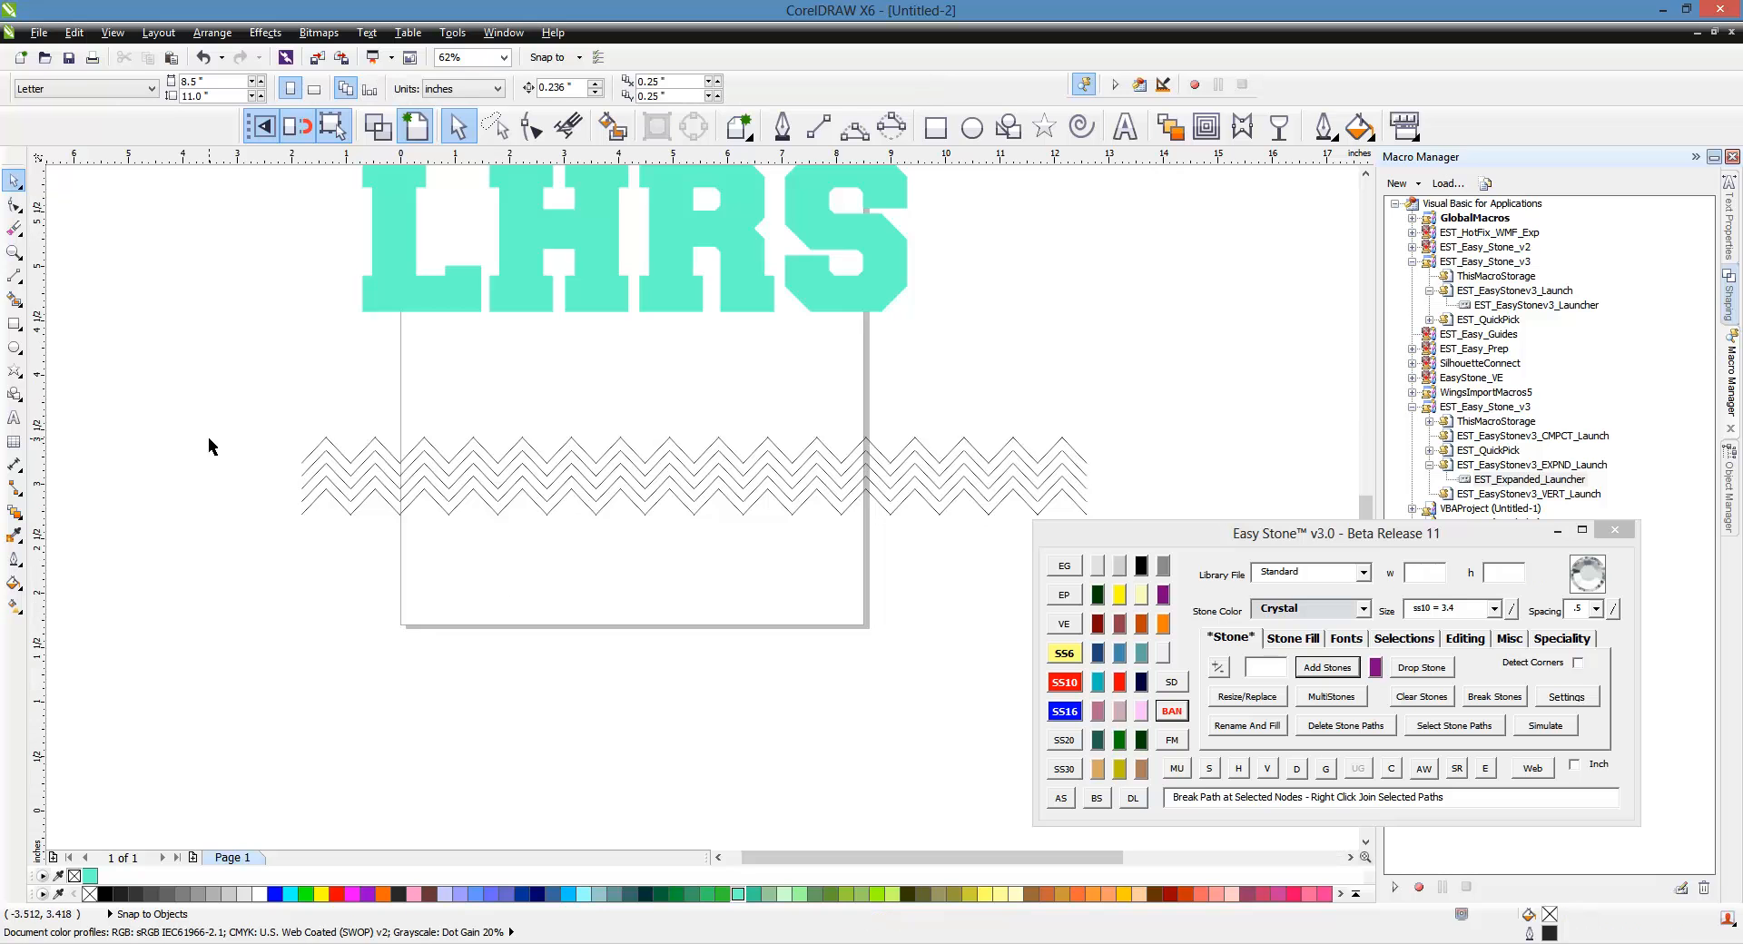
- Add ss10 Crystal stones along the two lowest zigzag lines
{"action": "scroll", "coordinate": [210, 438], "scroll_direction": "up", "scroll_amount": 1}
{"action": "scroll", "coordinate": [397, 570], "scroll_direction": "up", "scroll_amount": 1}
{"action": "left_click", "coordinate": [433, 571]}
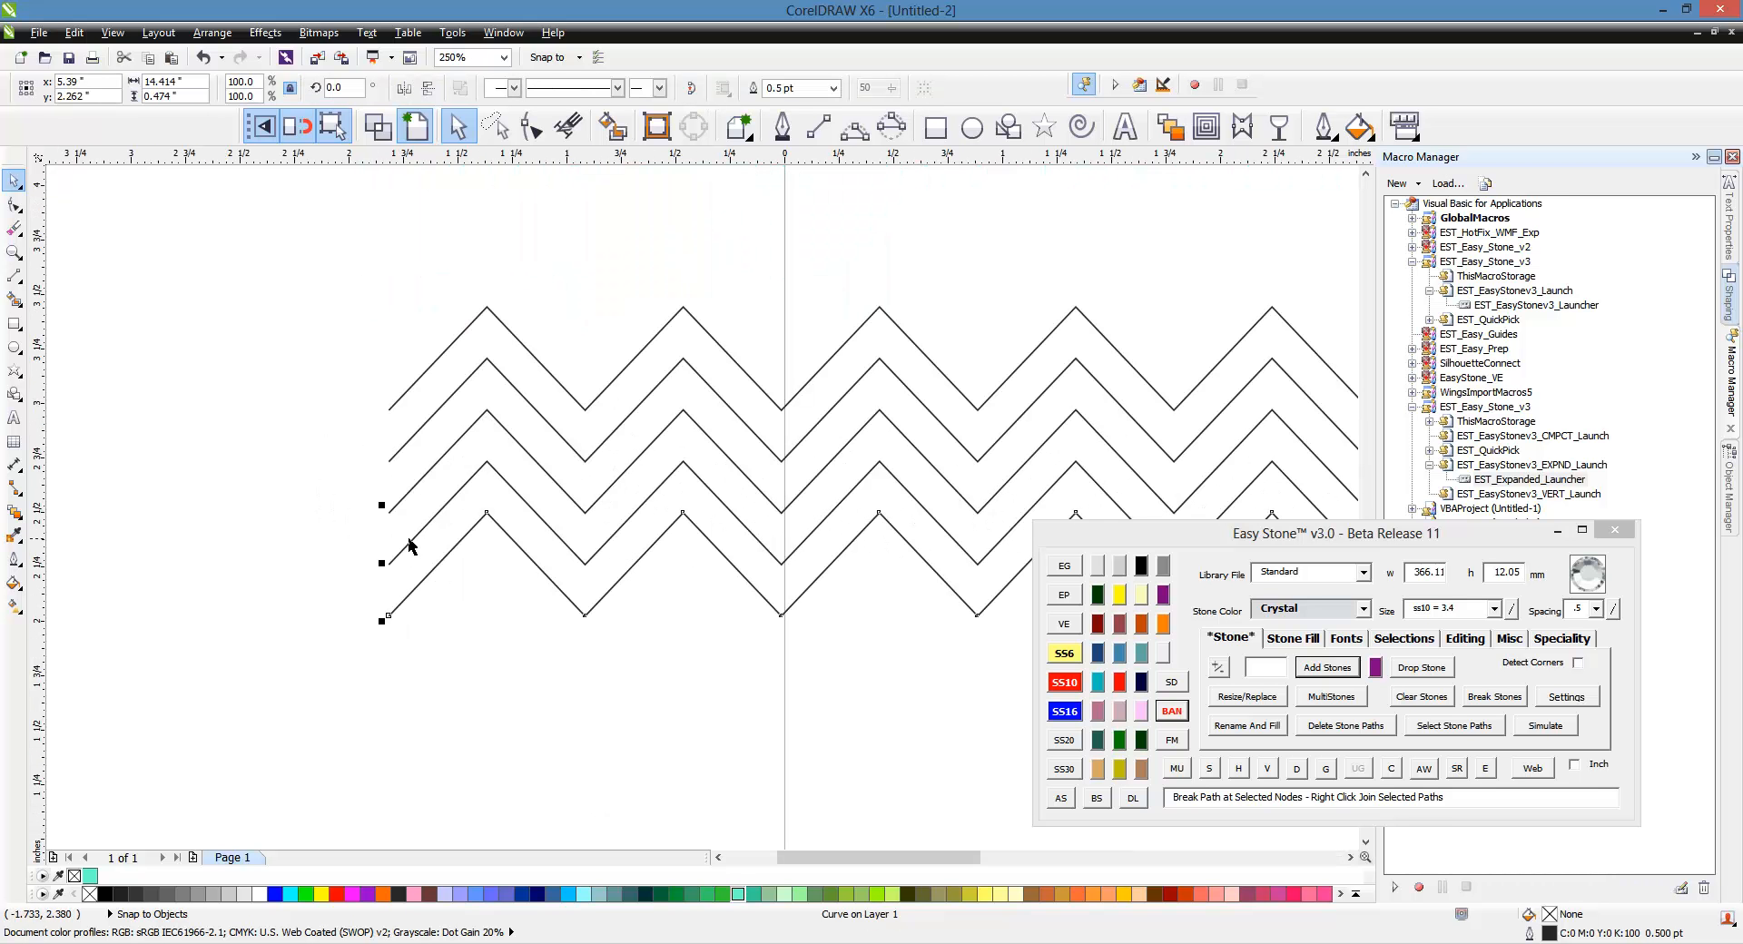
{"action": "left_click", "coordinate": [413, 541], "text": "shift"}
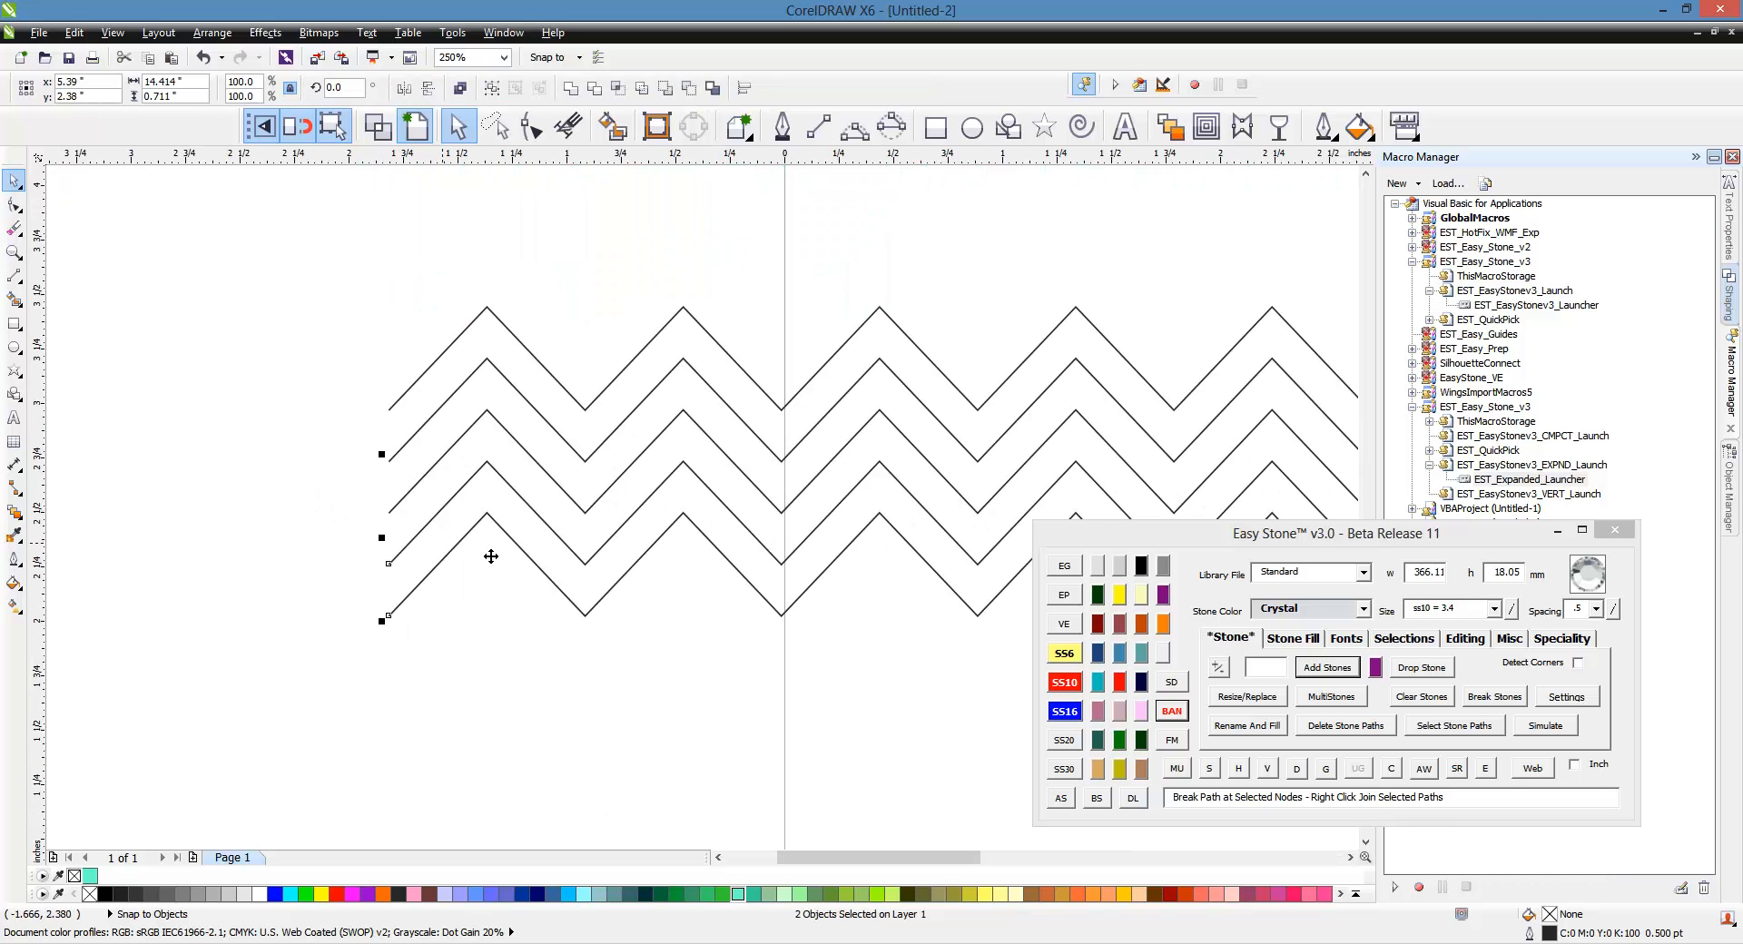
{"action": "left_click", "coordinate": [1099, 570]}
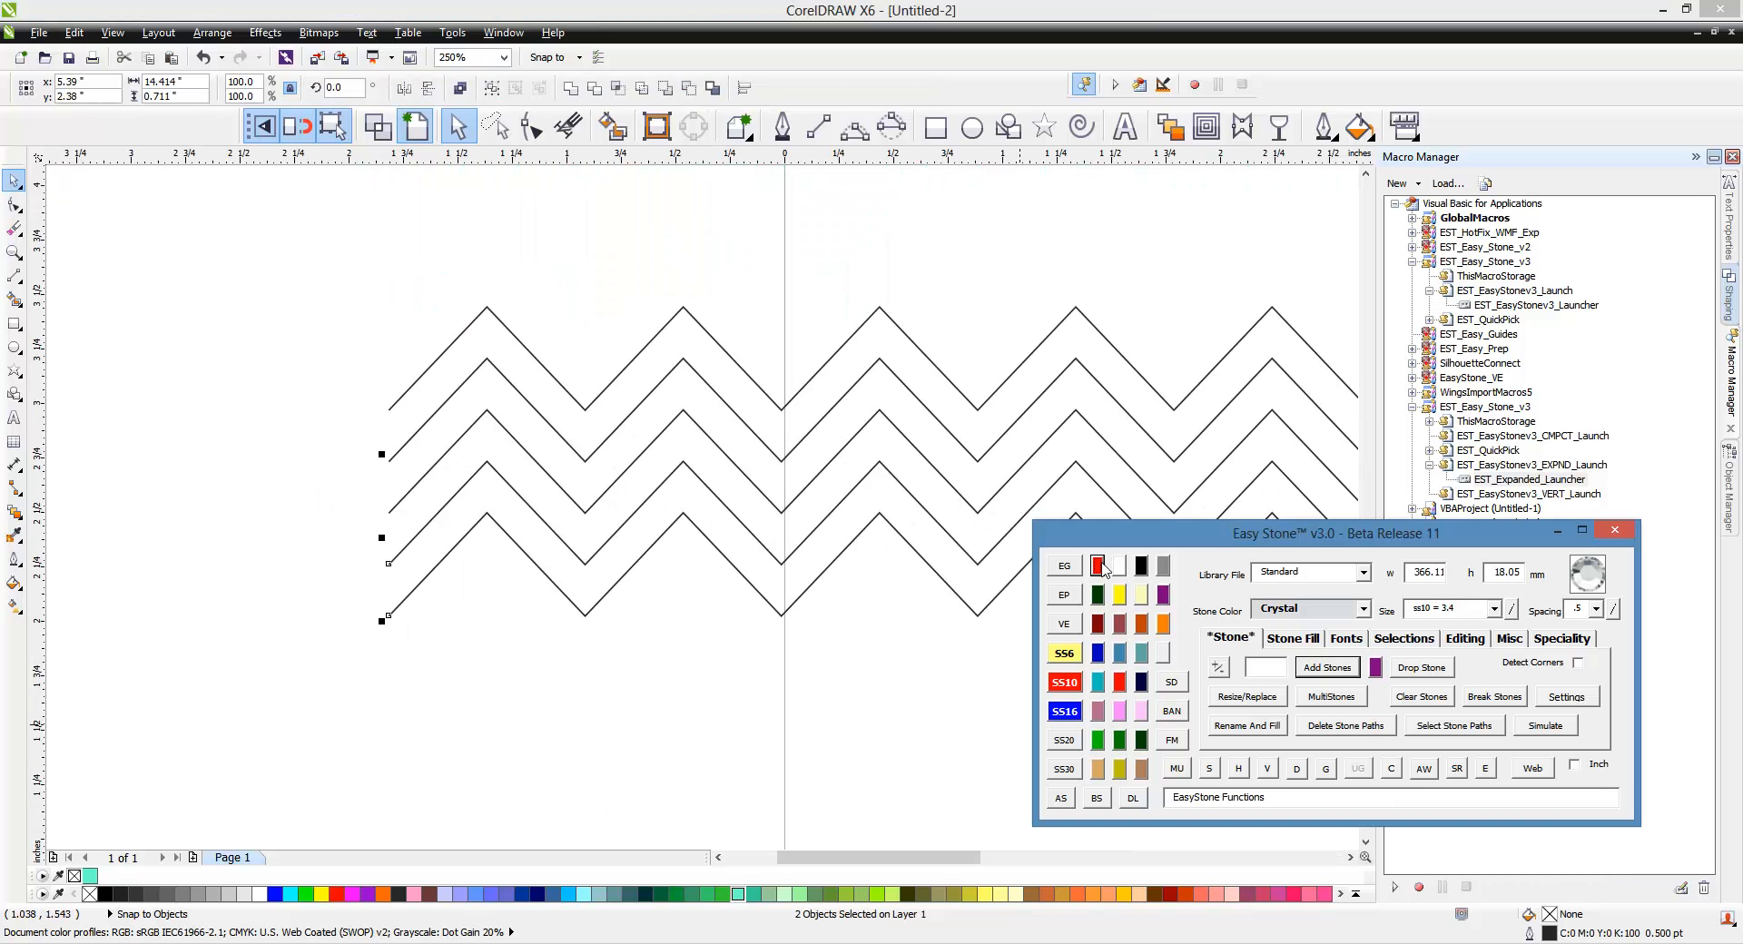
{"action": "left_click", "coordinate": [1062, 801]}
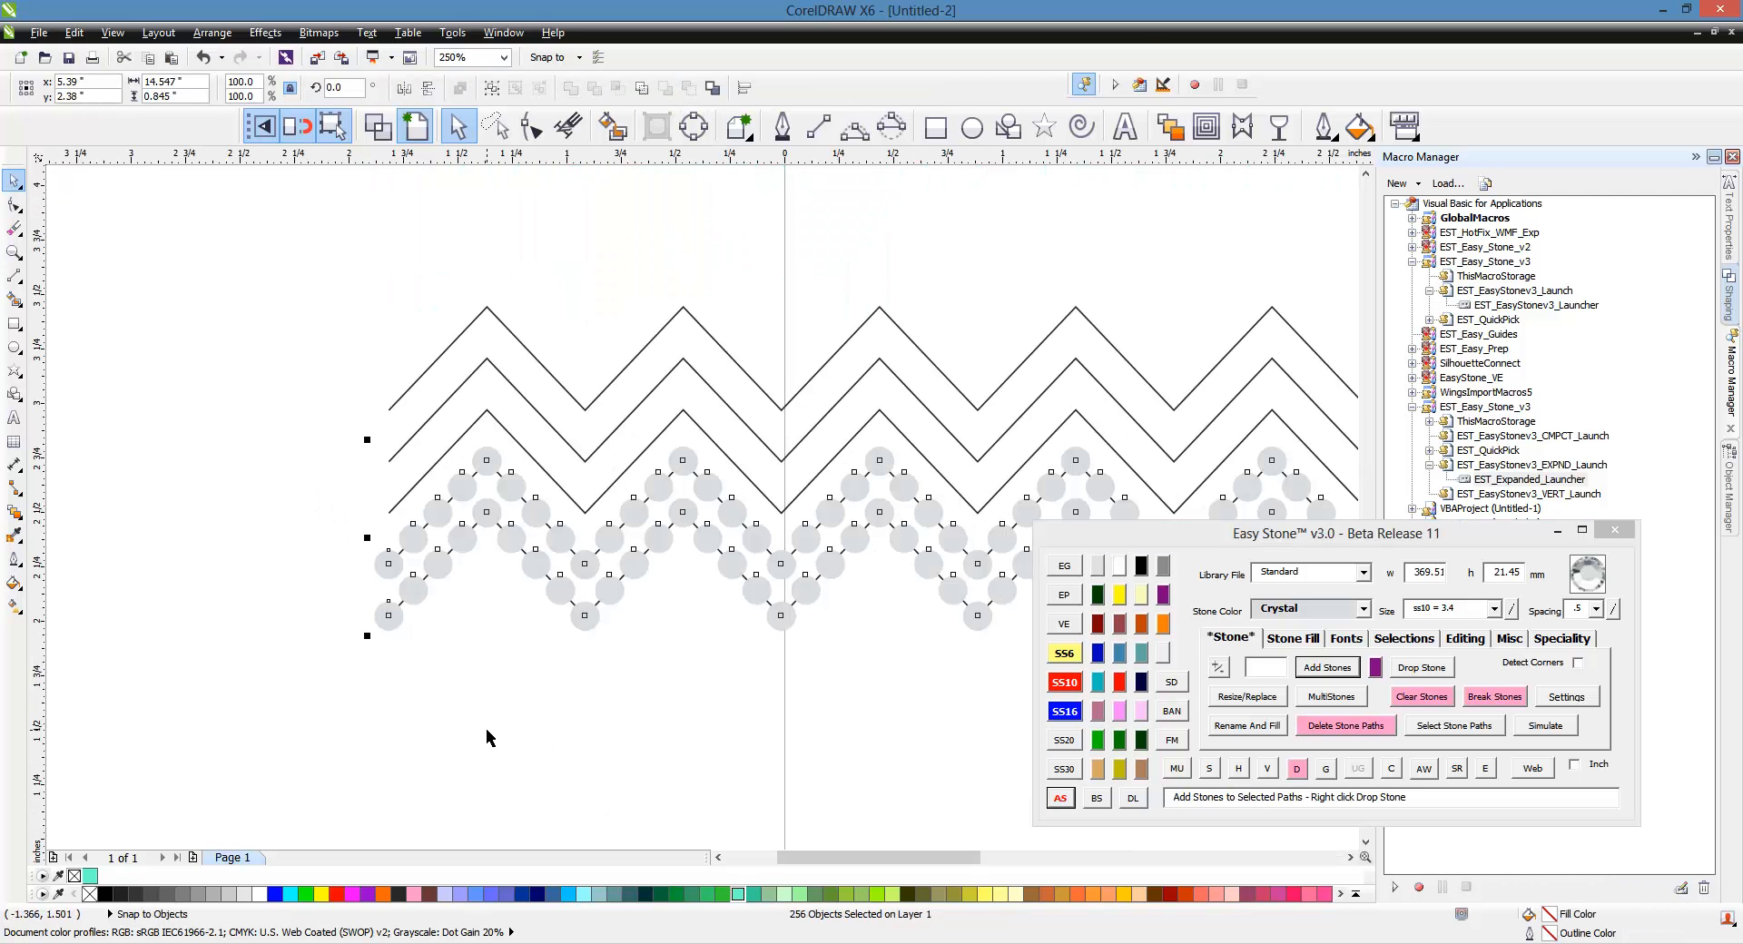
- Add ss10 Jet Black stones along the third and fourth zigzag lines from the bottom
{"action": "left_click", "coordinate": [446, 459]}
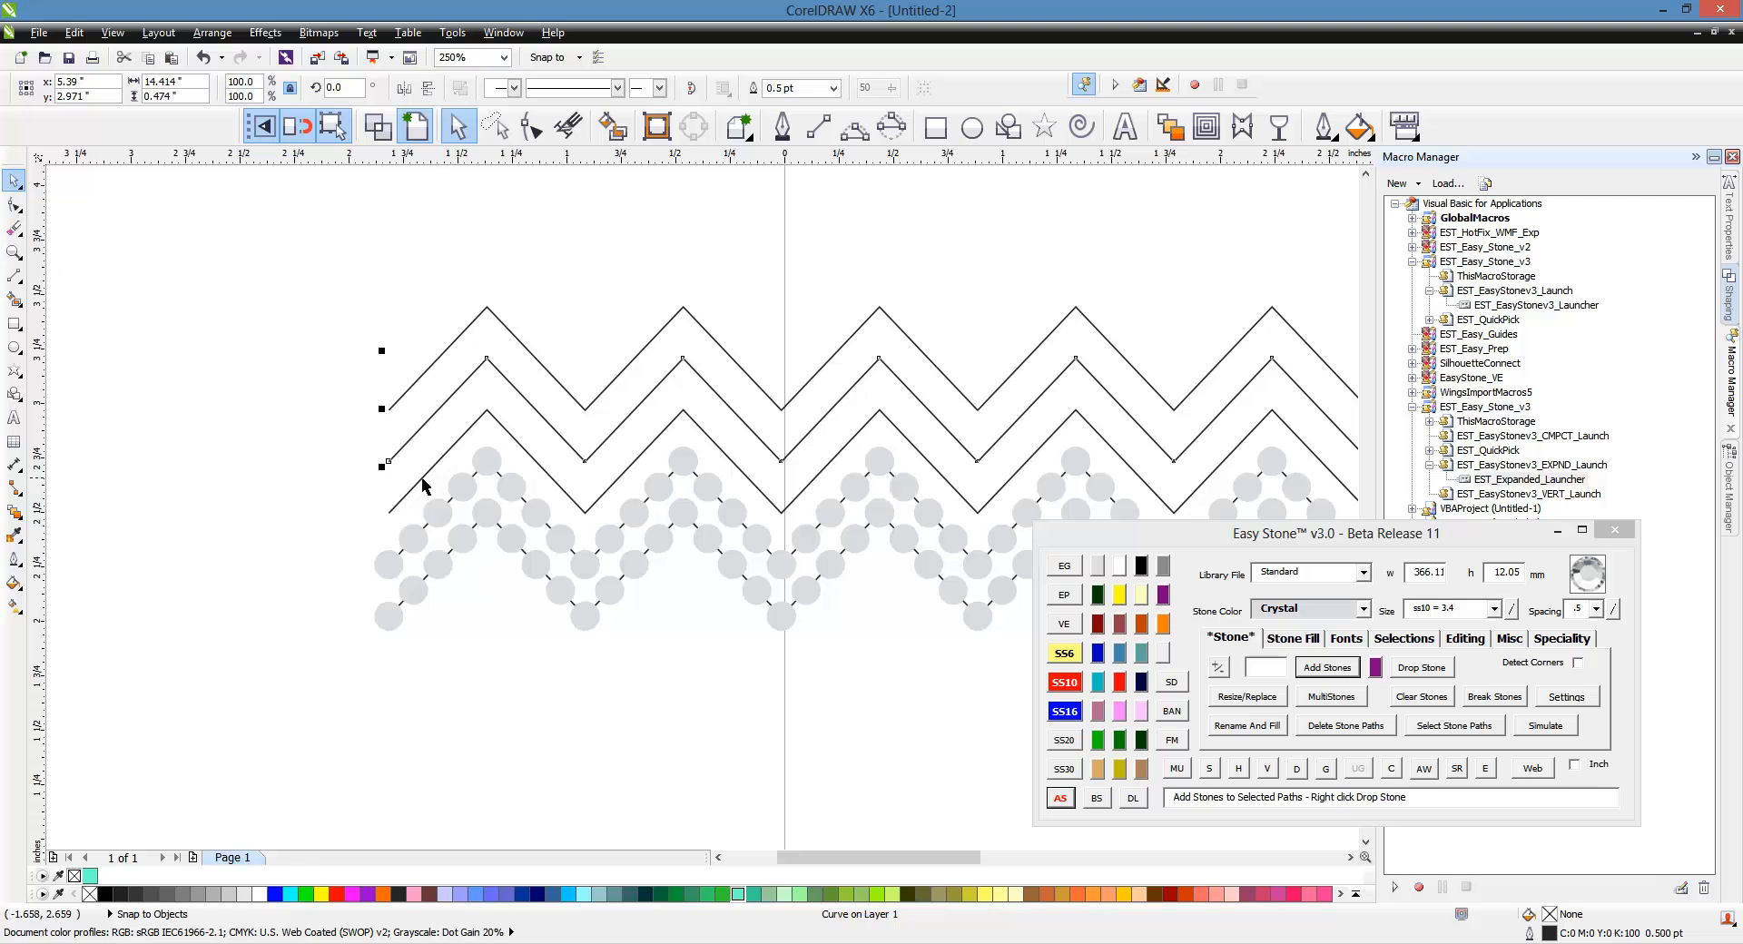
{"action": "left_click", "coordinate": [425, 431], "text": "shift"}
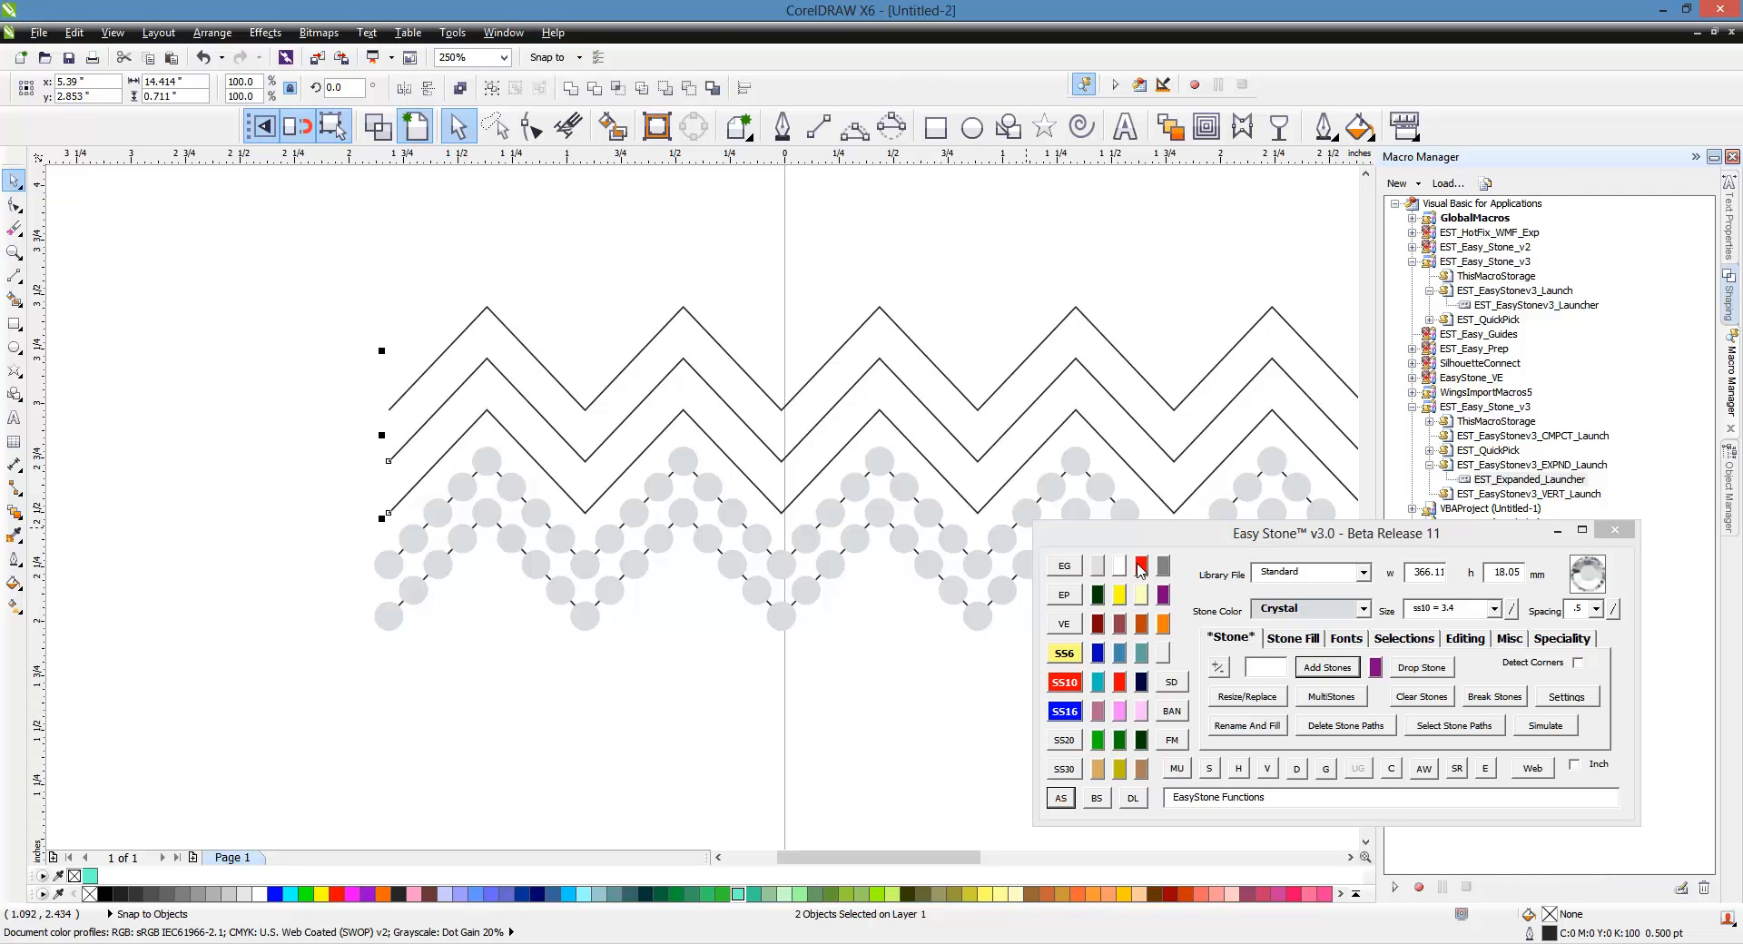
{"action": "left_click", "coordinate": [1141, 566]}
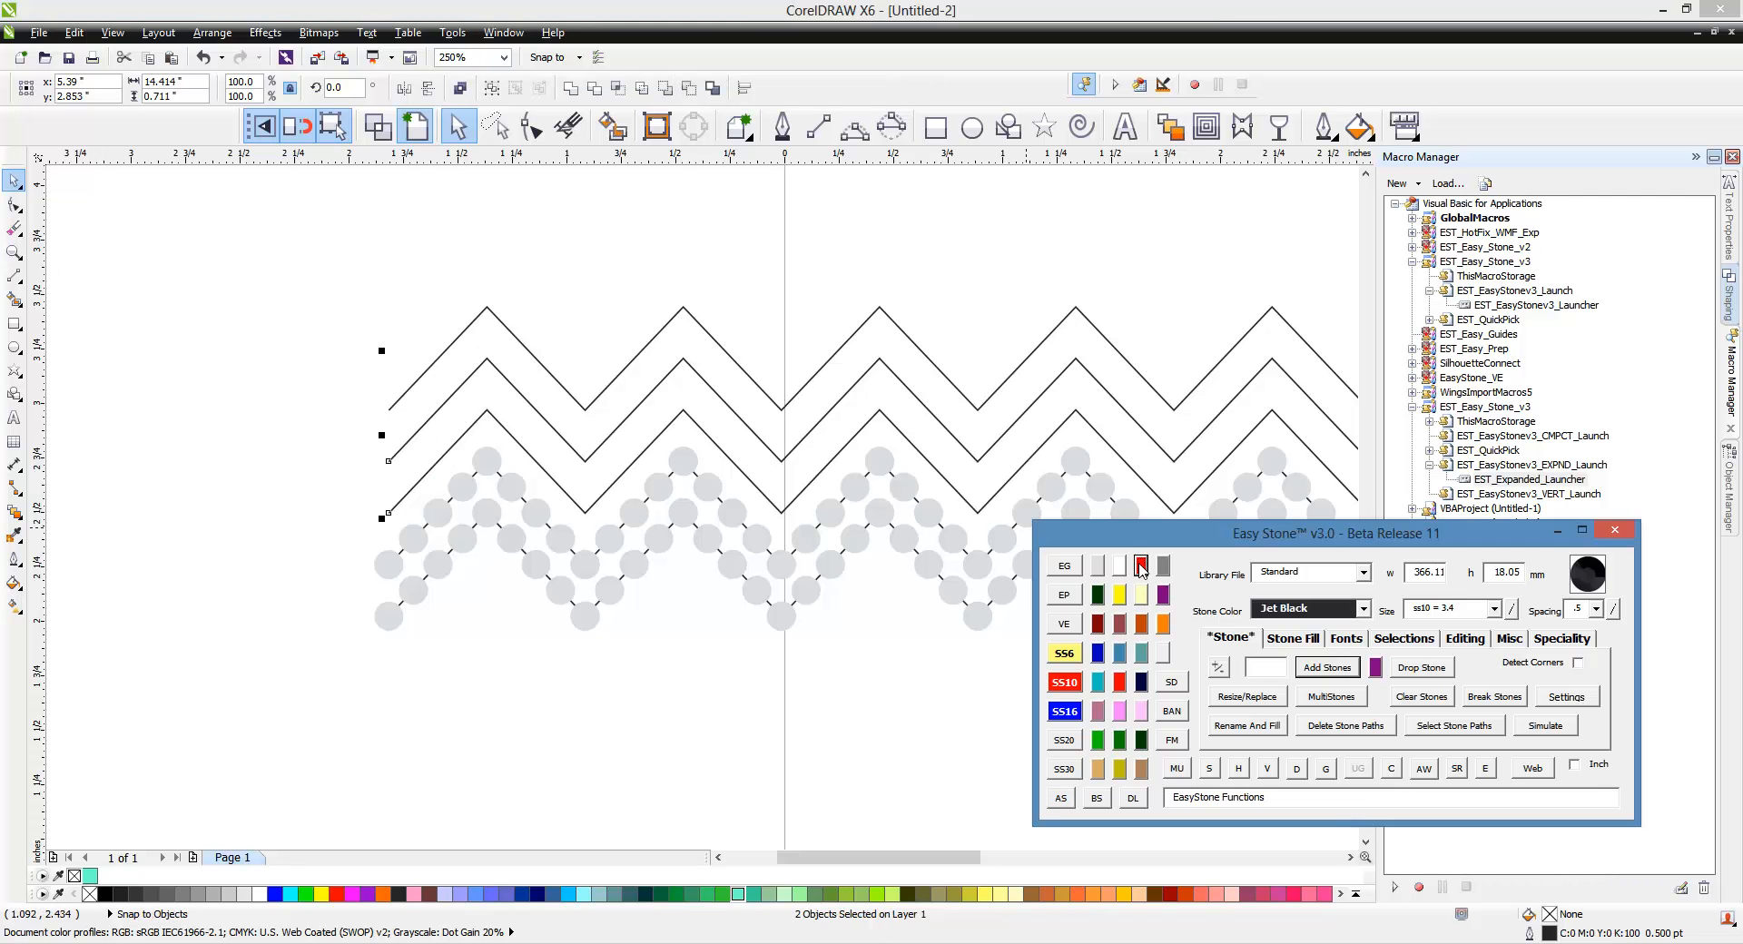
{"action": "left_click", "coordinate": [1060, 798]}
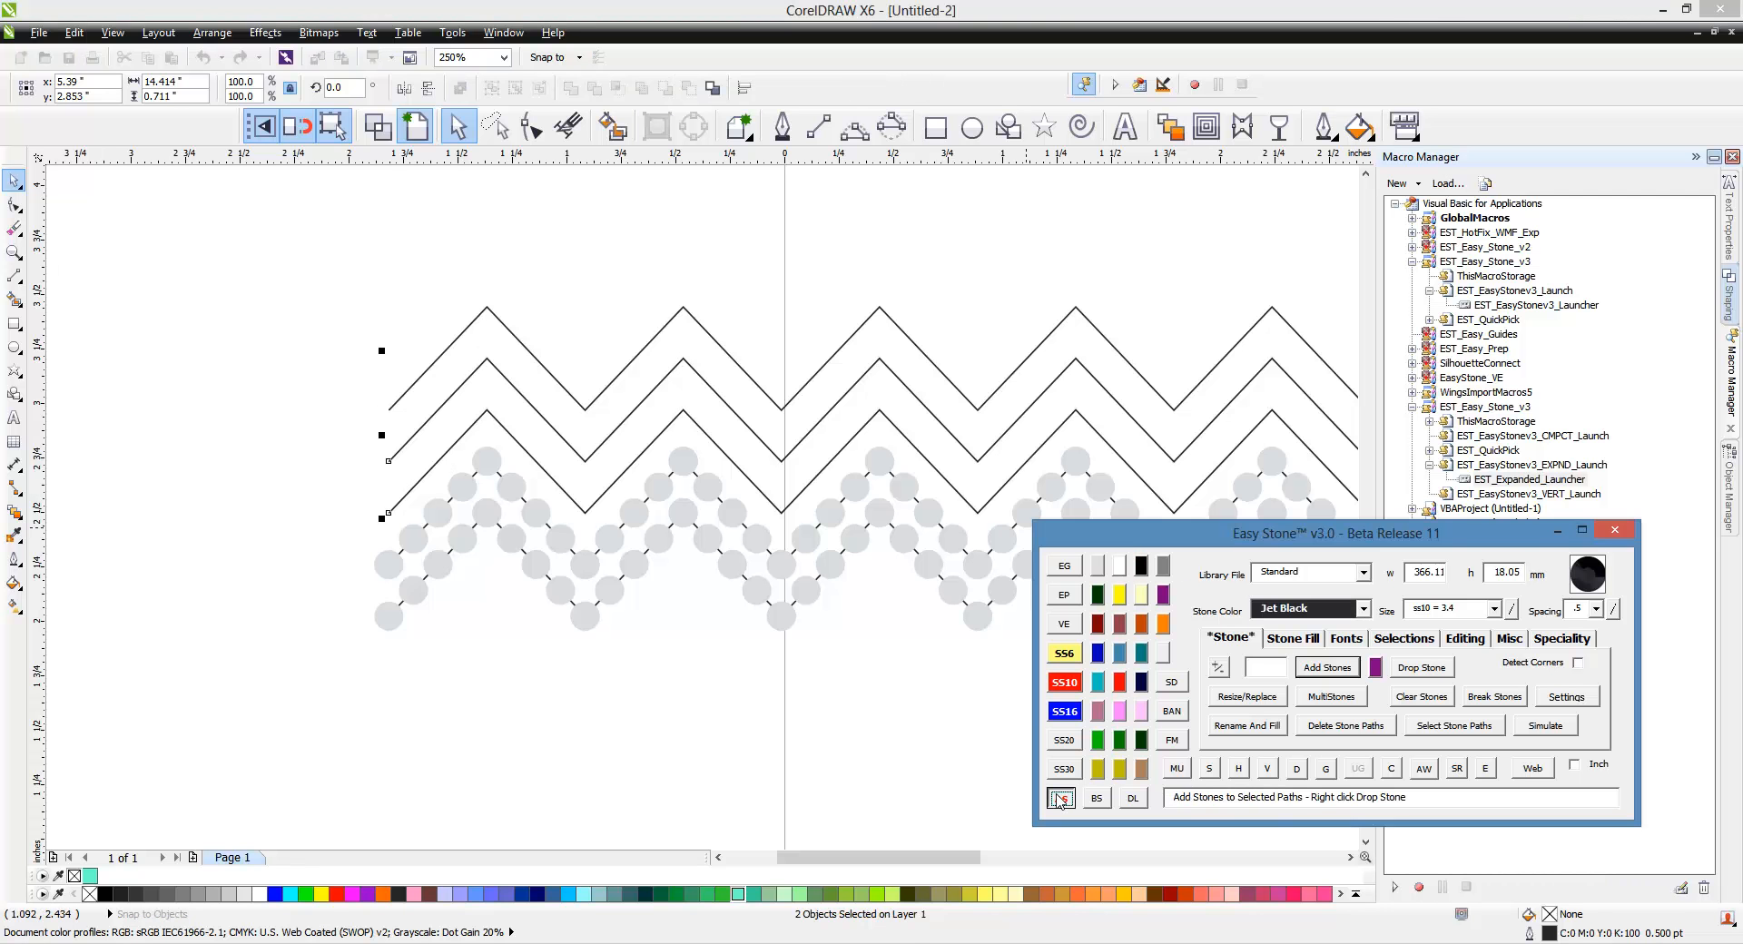
- Add ss10 Crystal stones along the topmost zigzag line and deselect it
{"action": "left_click", "coordinate": [444, 355]}
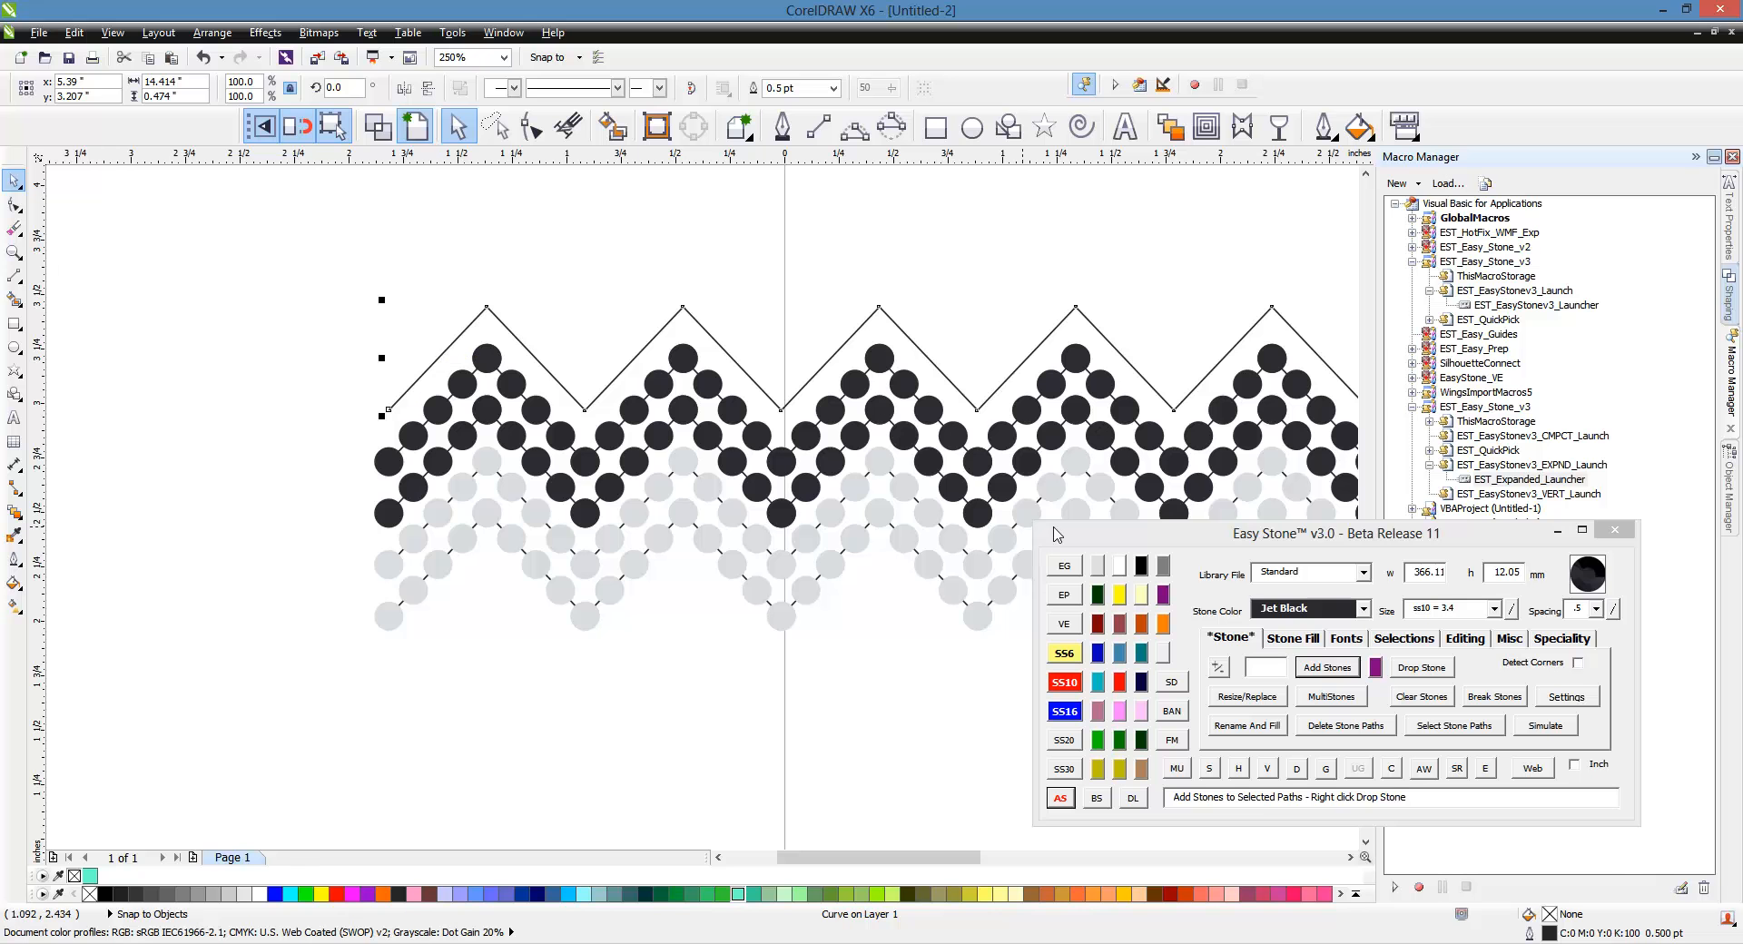
{"action": "left_click", "coordinate": [1100, 565]}
{"action": "left_click", "coordinate": [1061, 798]}
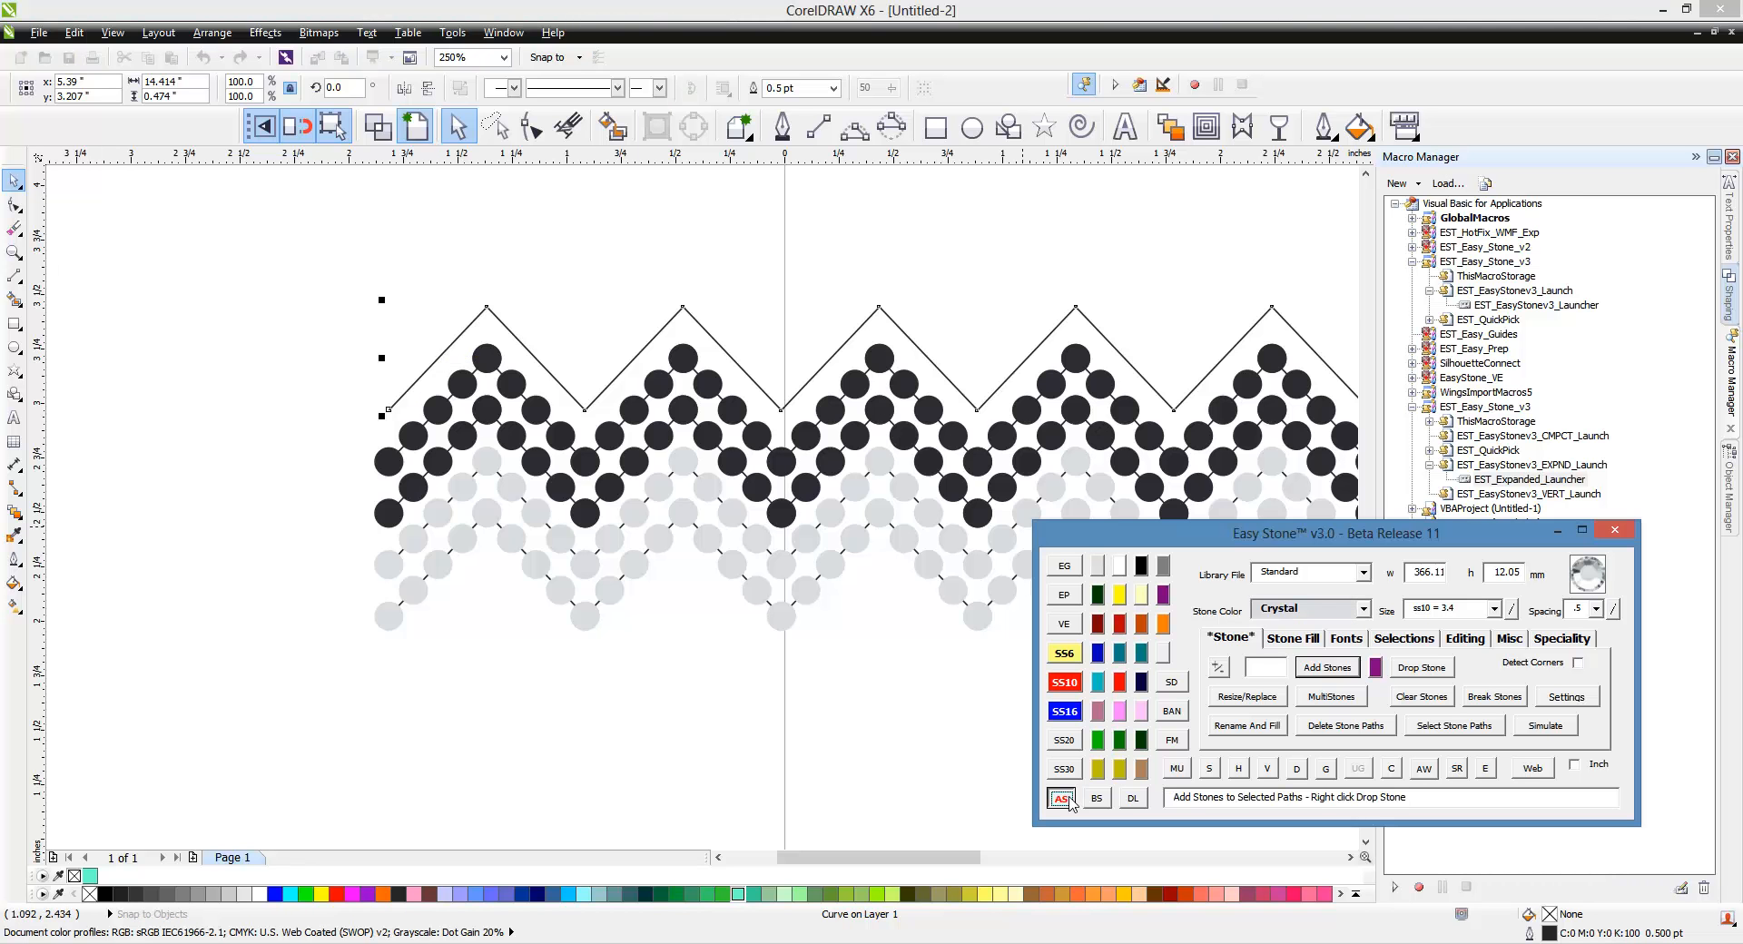
{"action": "left_click", "coordinate": [595, 723]}
{"action": "scroll", "coordinate": [346, 423], "scroll_direction": "down", "scroll_amount": 2}
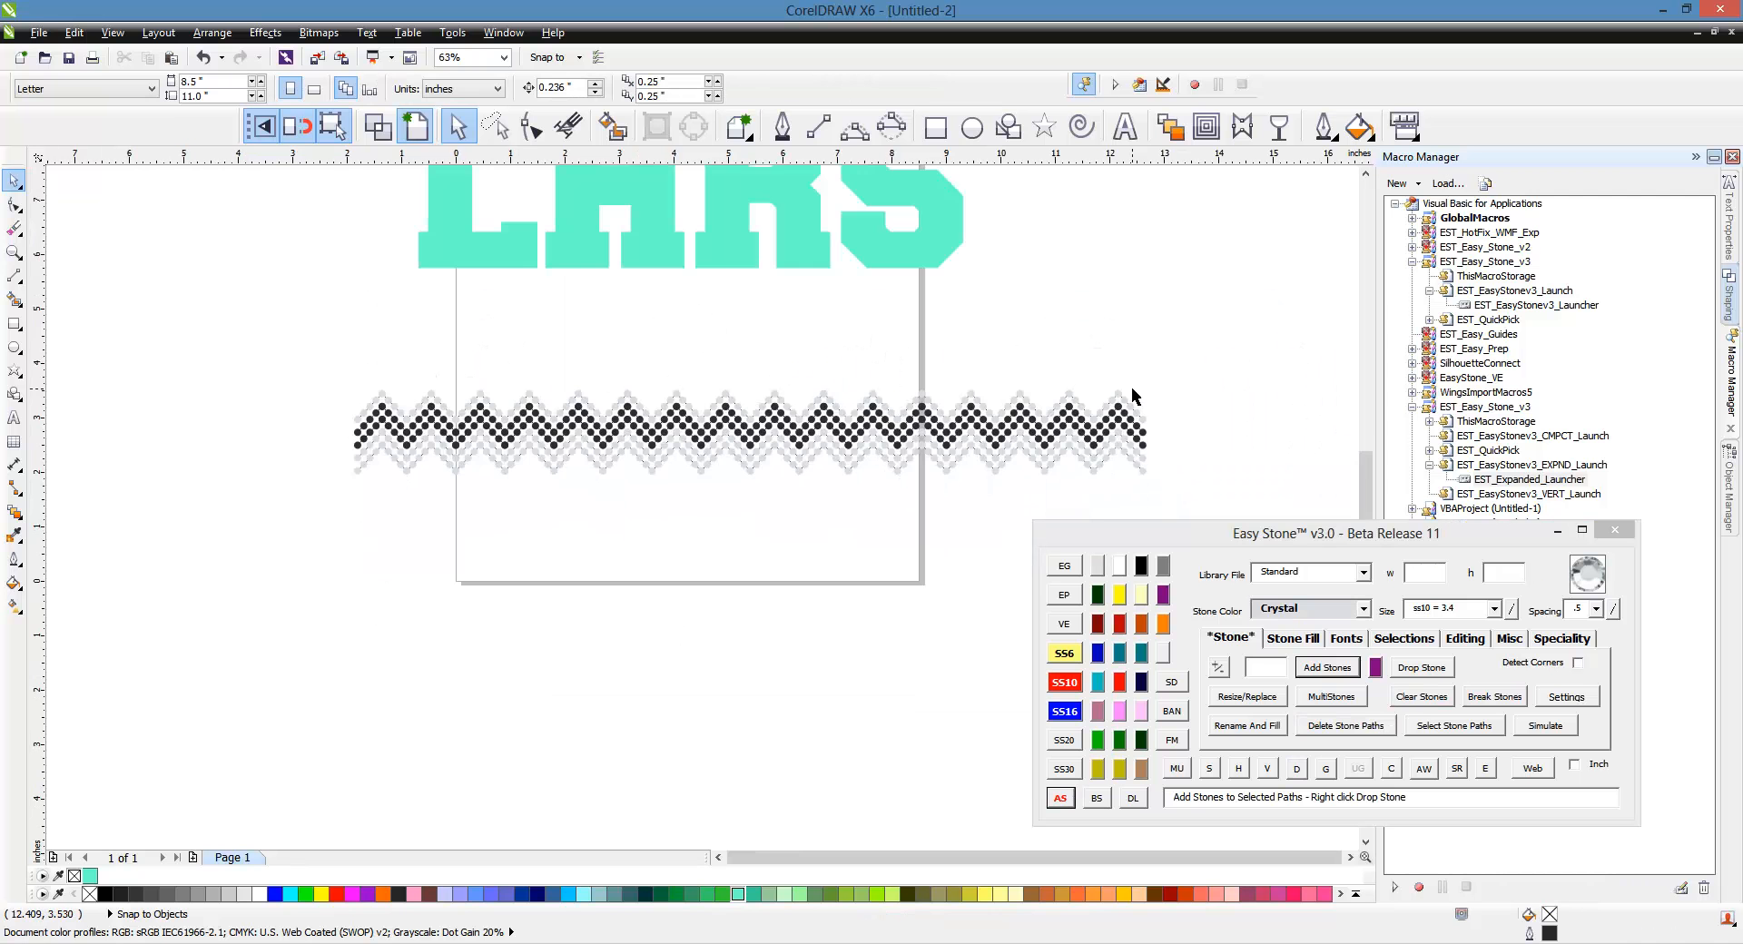
- Select the whole stone chevron band and move it down below the page
{"action": "scroll", "coordinate": [565, 404], "scroll_direction": "down", "scroll_amount": 1}
{"action": "left_click", "coordinate": [700, 419]}
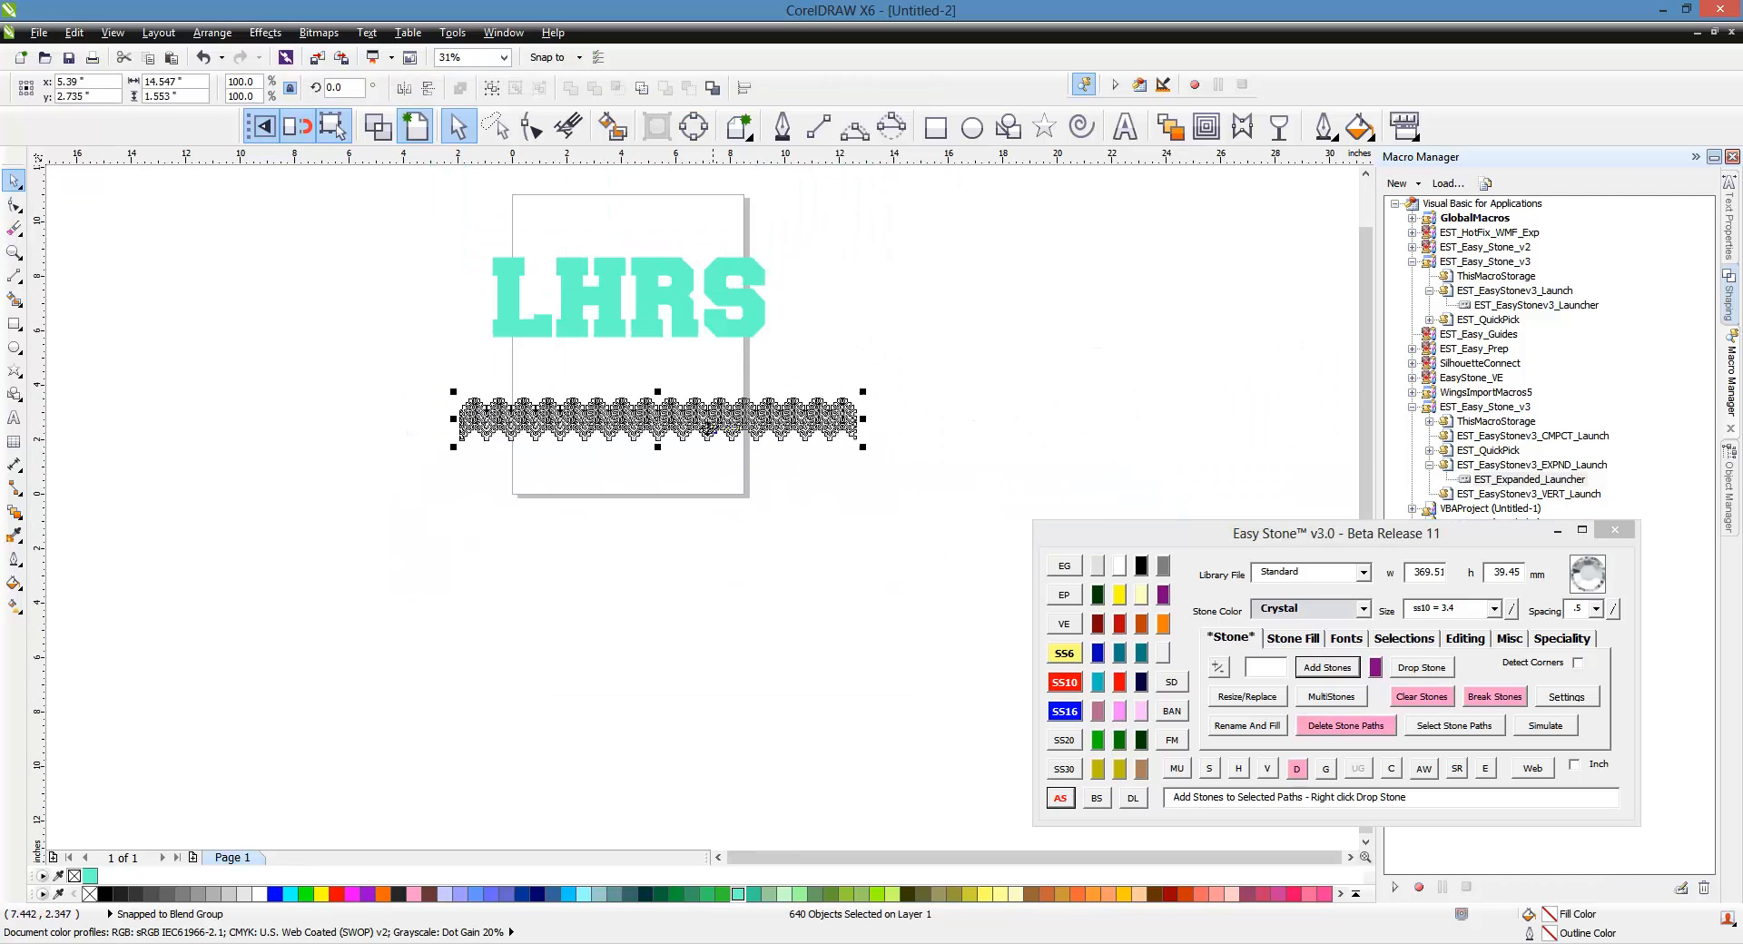
{"action": "left_click_drag", "start_coordinate": [700, 419], "coordinate": [703, 621]}
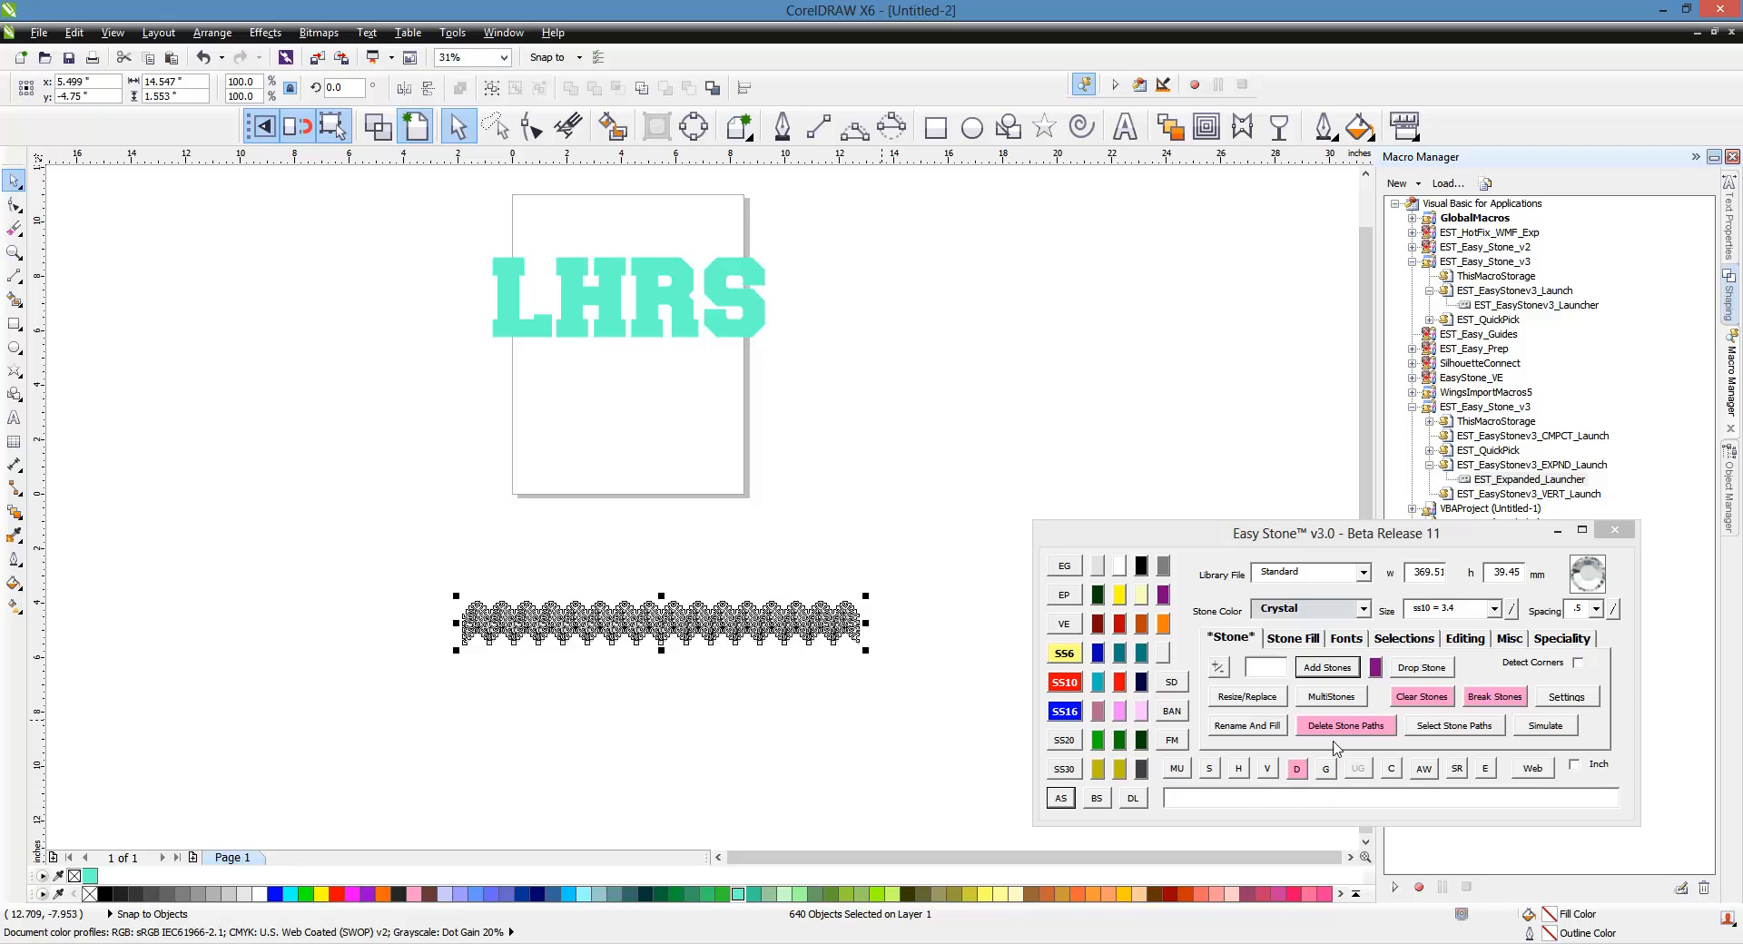
- Delete the stone paths and the overlapping stones in the chevron band
{"action": "left_click", "coordinate": [1392, 769]}
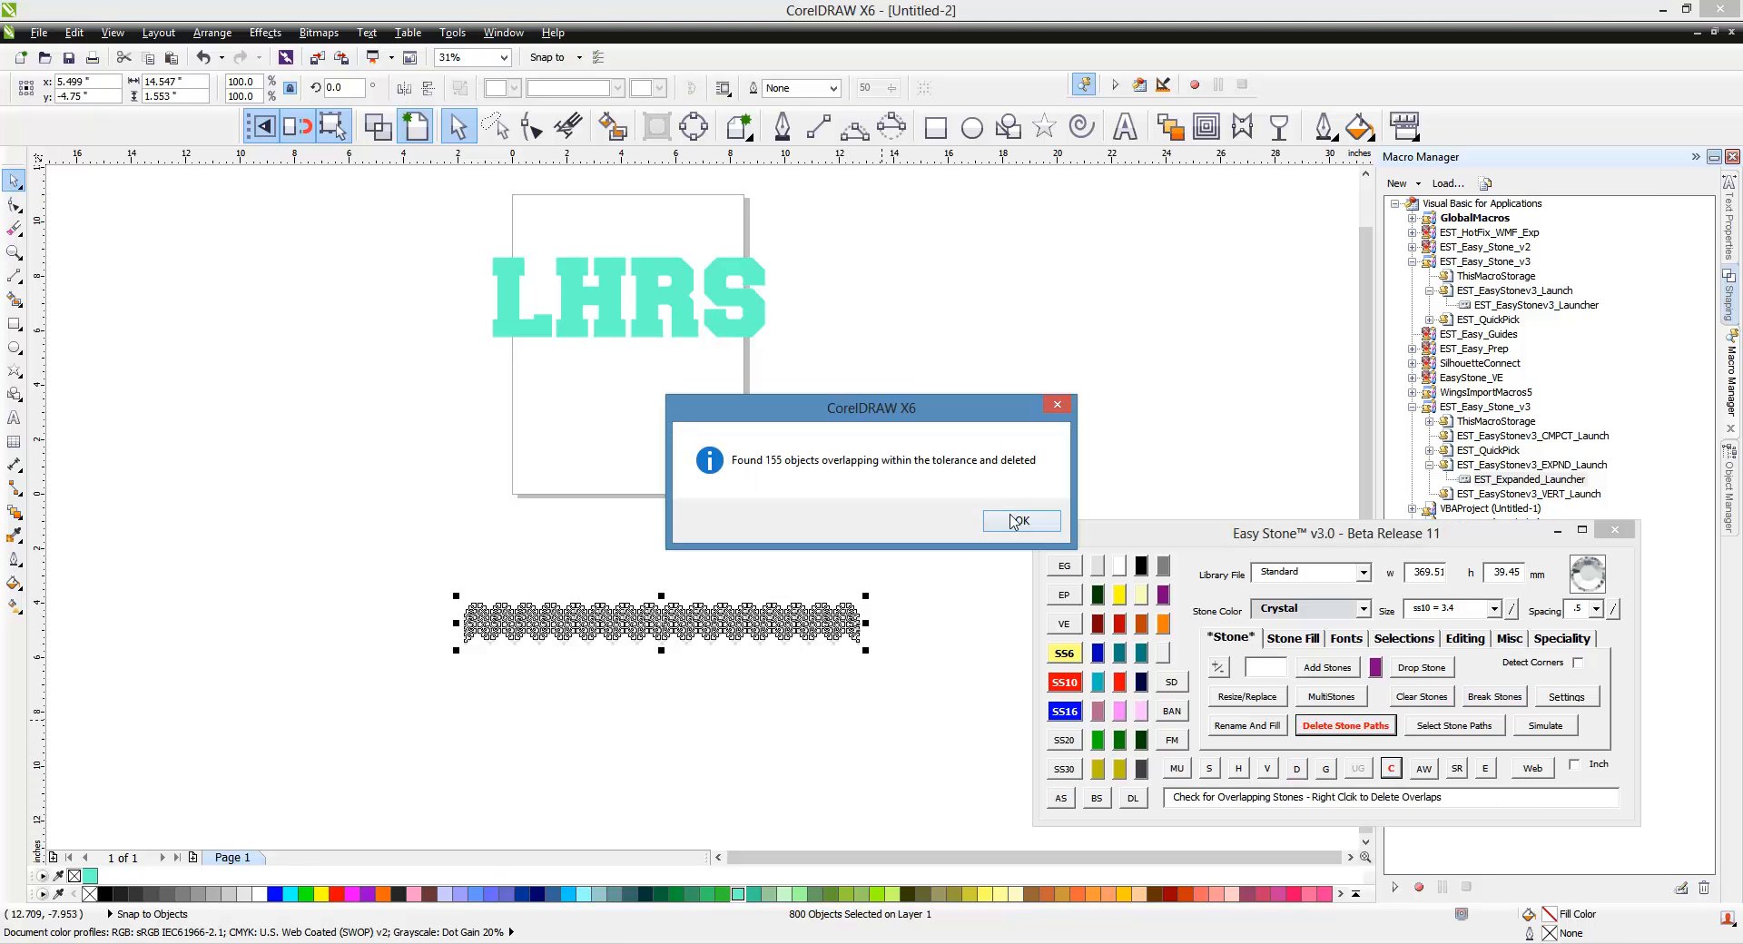
{"action": "left_click", "coordinate": [1015, 522]}
{"action": "scroll", "coordinate": [545, 667], "scroll_direction": "up", "scroll_amount": 2}
{"action": "scroll", "coordinate": [374, 581], "scroll_direction": "down", "scroll_amount": 2}
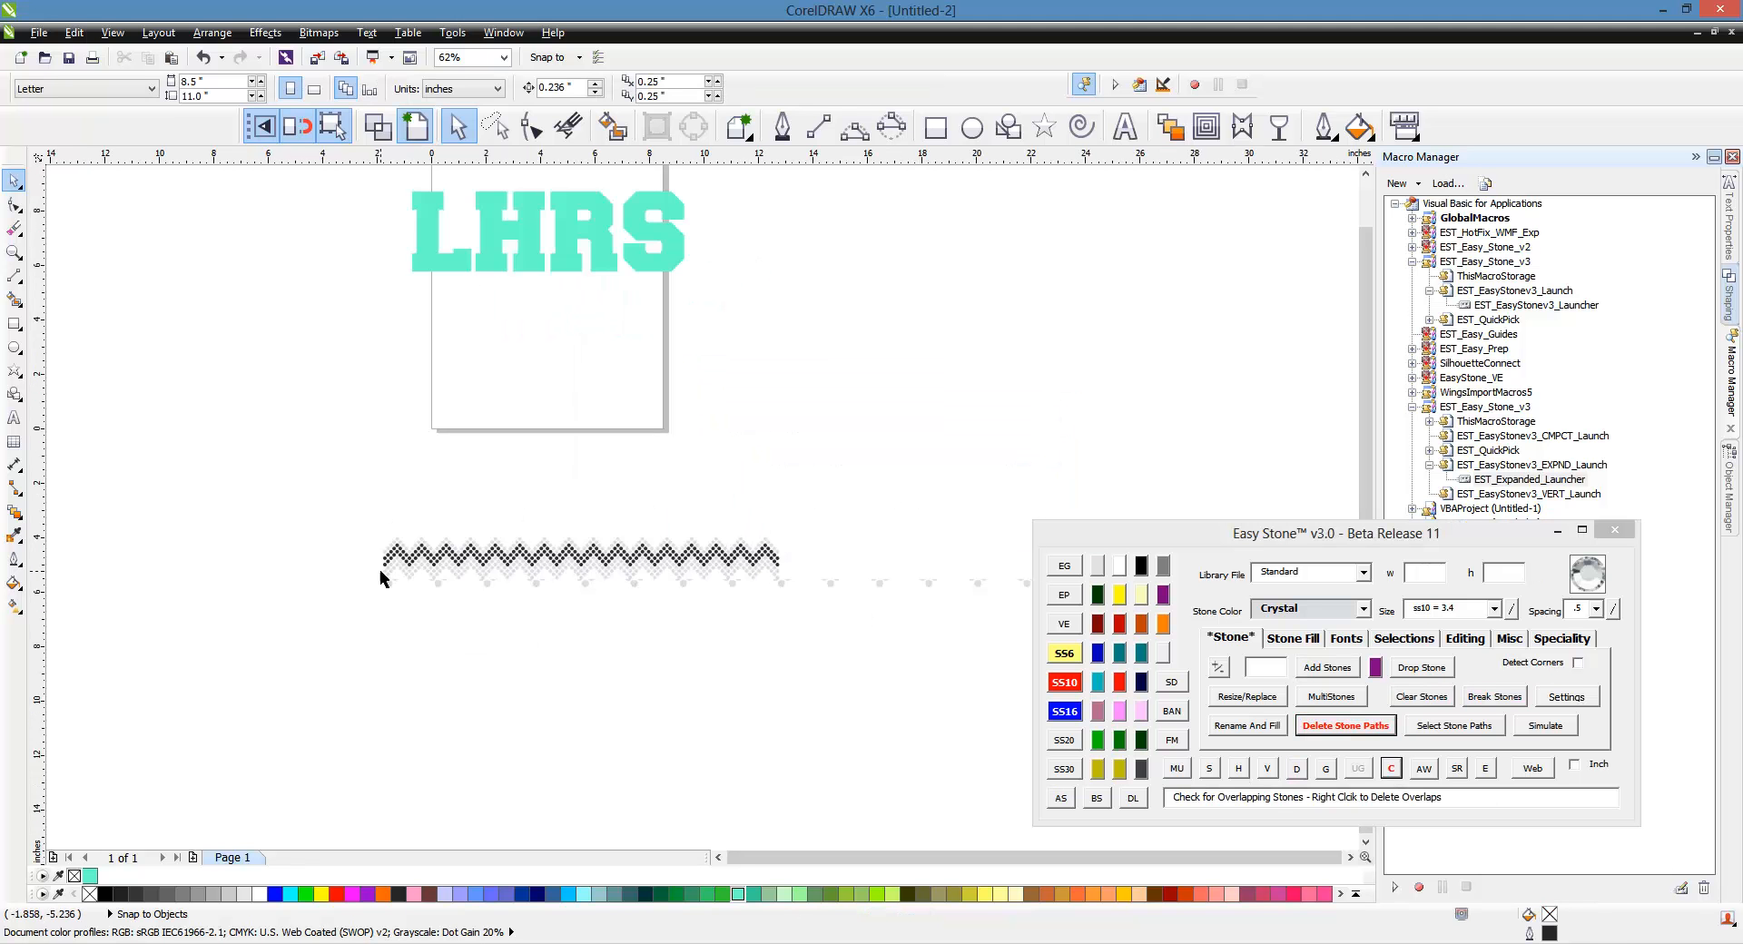
- Select the chevron band and stack copies directly above it so their zigzag rows interlock evenly
{"action": "scroll", "coordinate": [443, 579], "scroll_direction": "up", "scroll_amount": 2}
{"action": "left_click_drag", "start_coordinate": [187, 430], "coordinate": [1086, 609]}
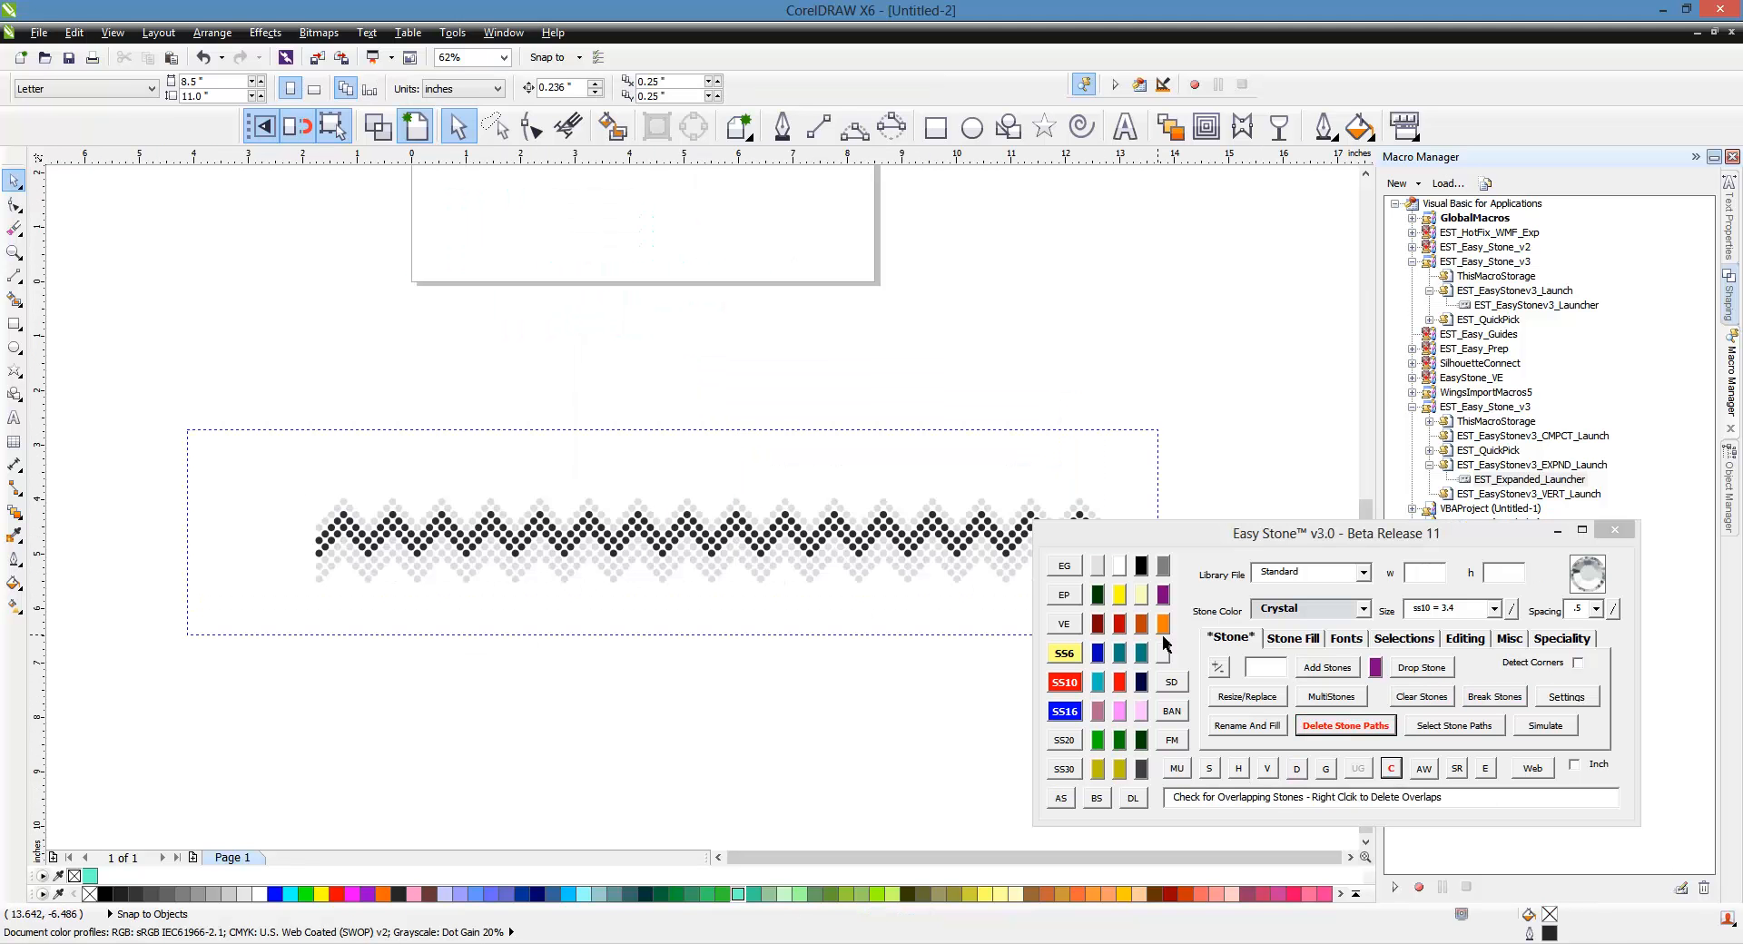
{"action": "scroll", "coordinate": [245, 483], "scroll_direction": "up", "scroll_amount": 4}
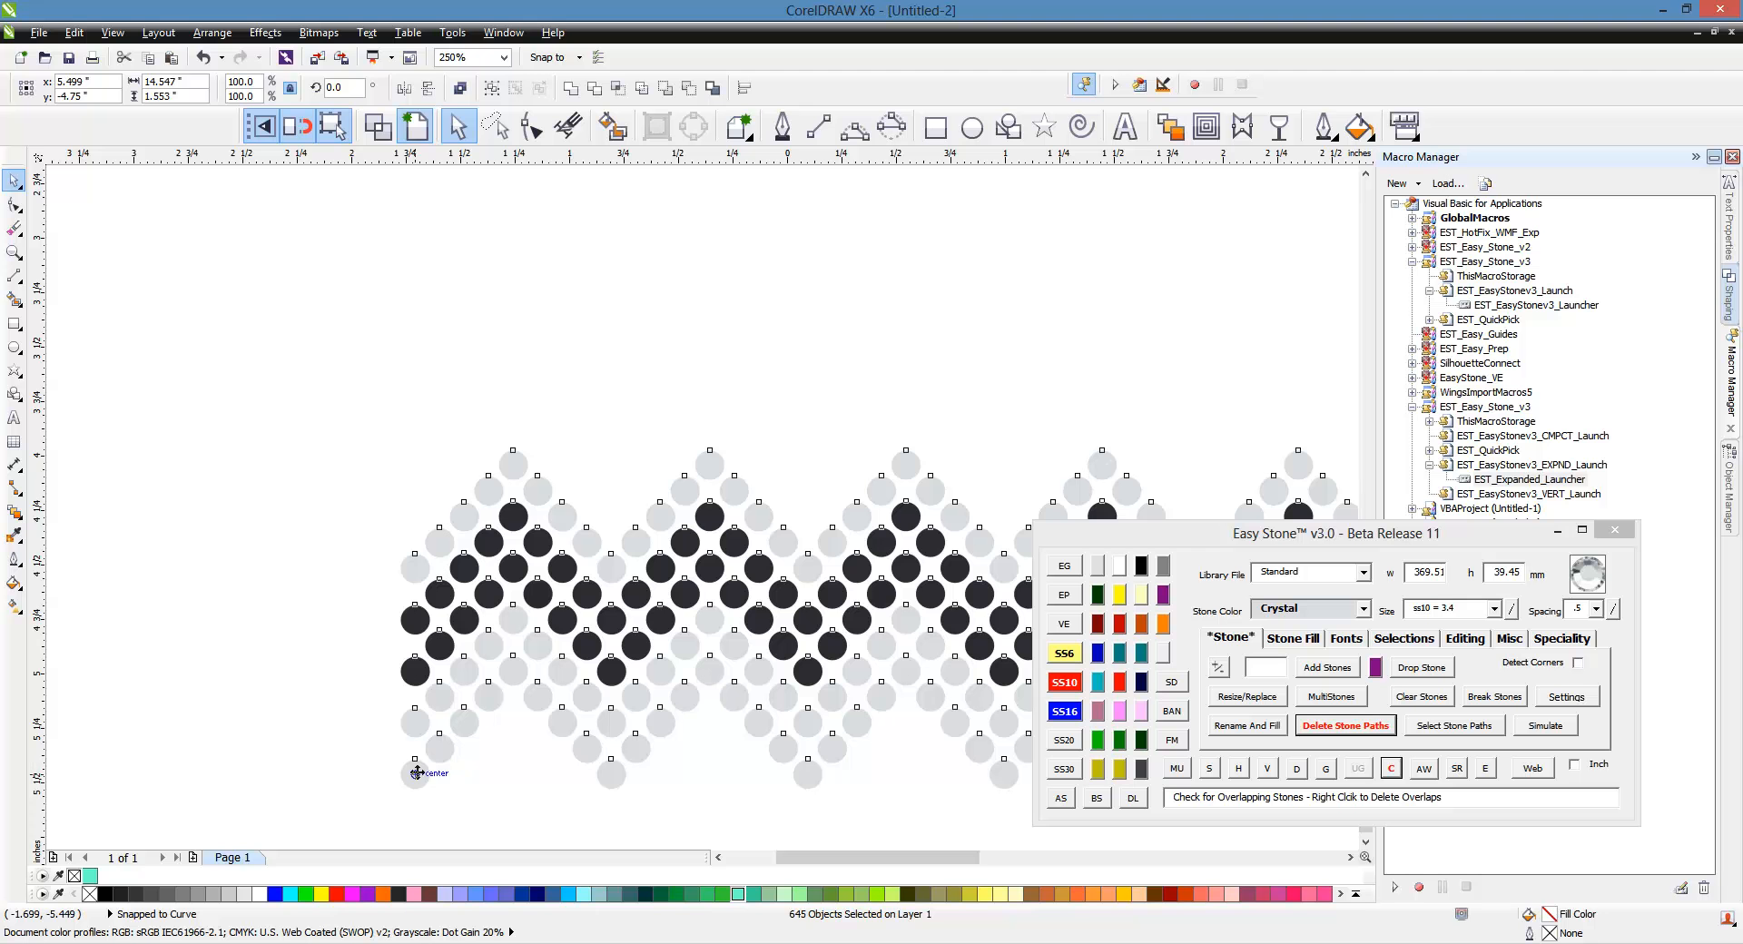
{"action": "left_click_drag", "start_coordinate": [427, 766], "coordinate": [414, 366]}
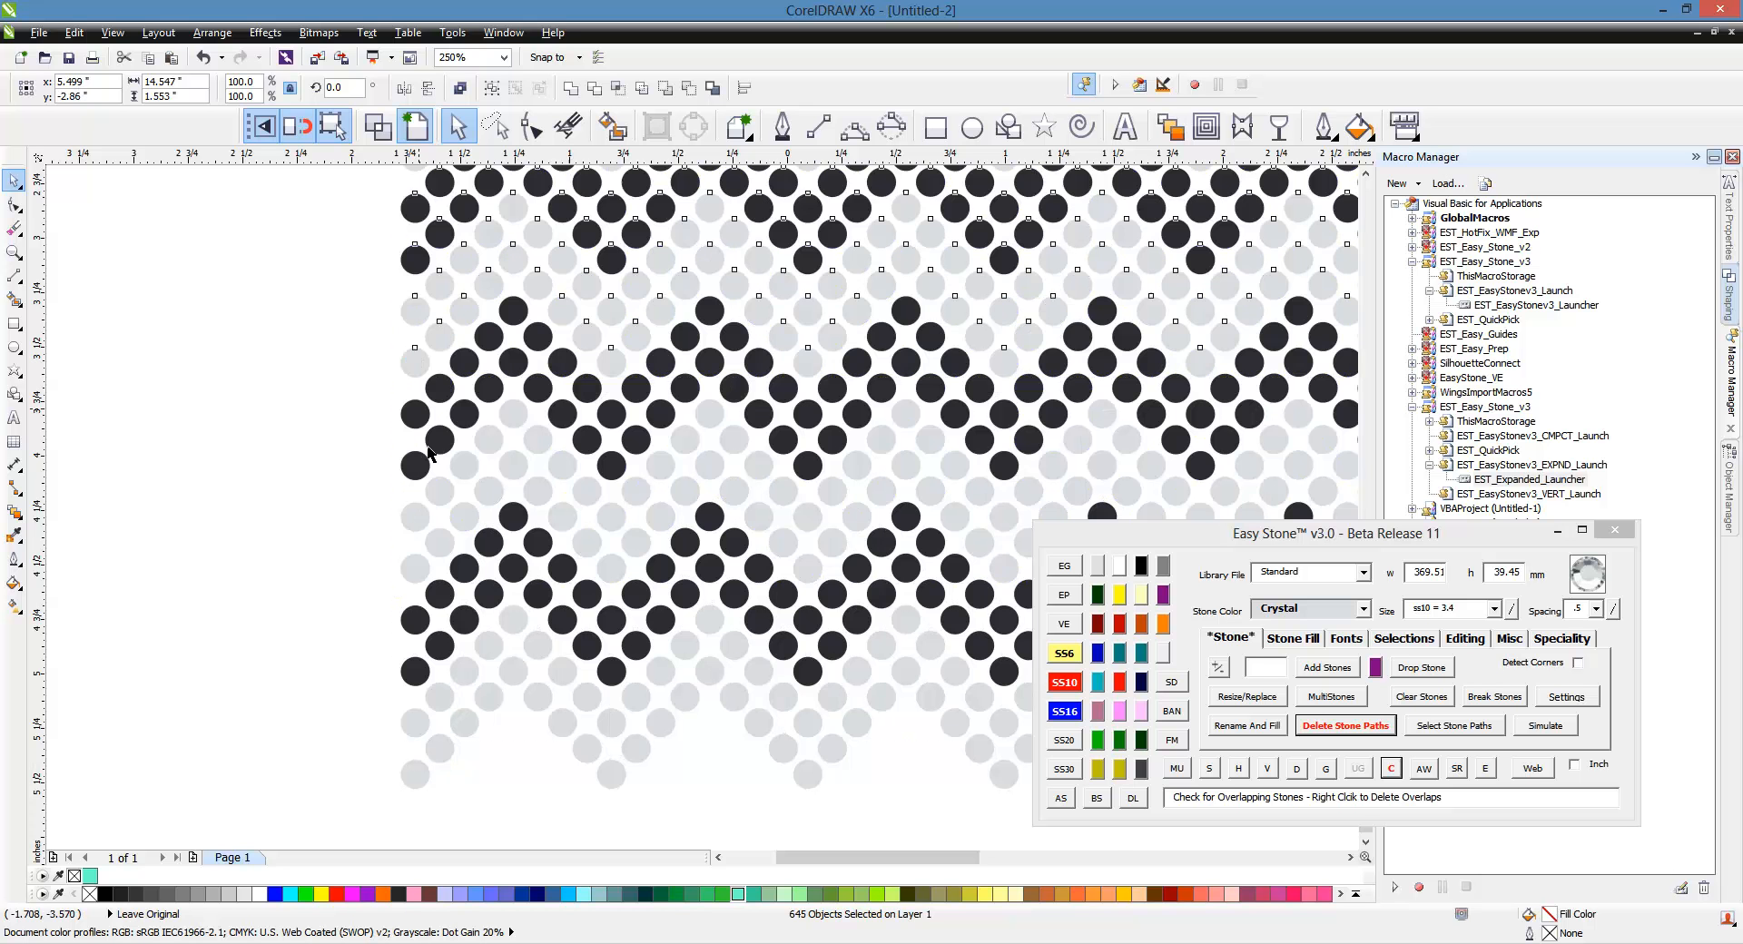
{"action": "scroll", "coordinate": [416, 363], "scroll_direction": "down", "scroll_amount": 2}
{"action": "scroll", "coordinate": [525, 440], "scroll_direction": "up", "scroll_amount": 2}
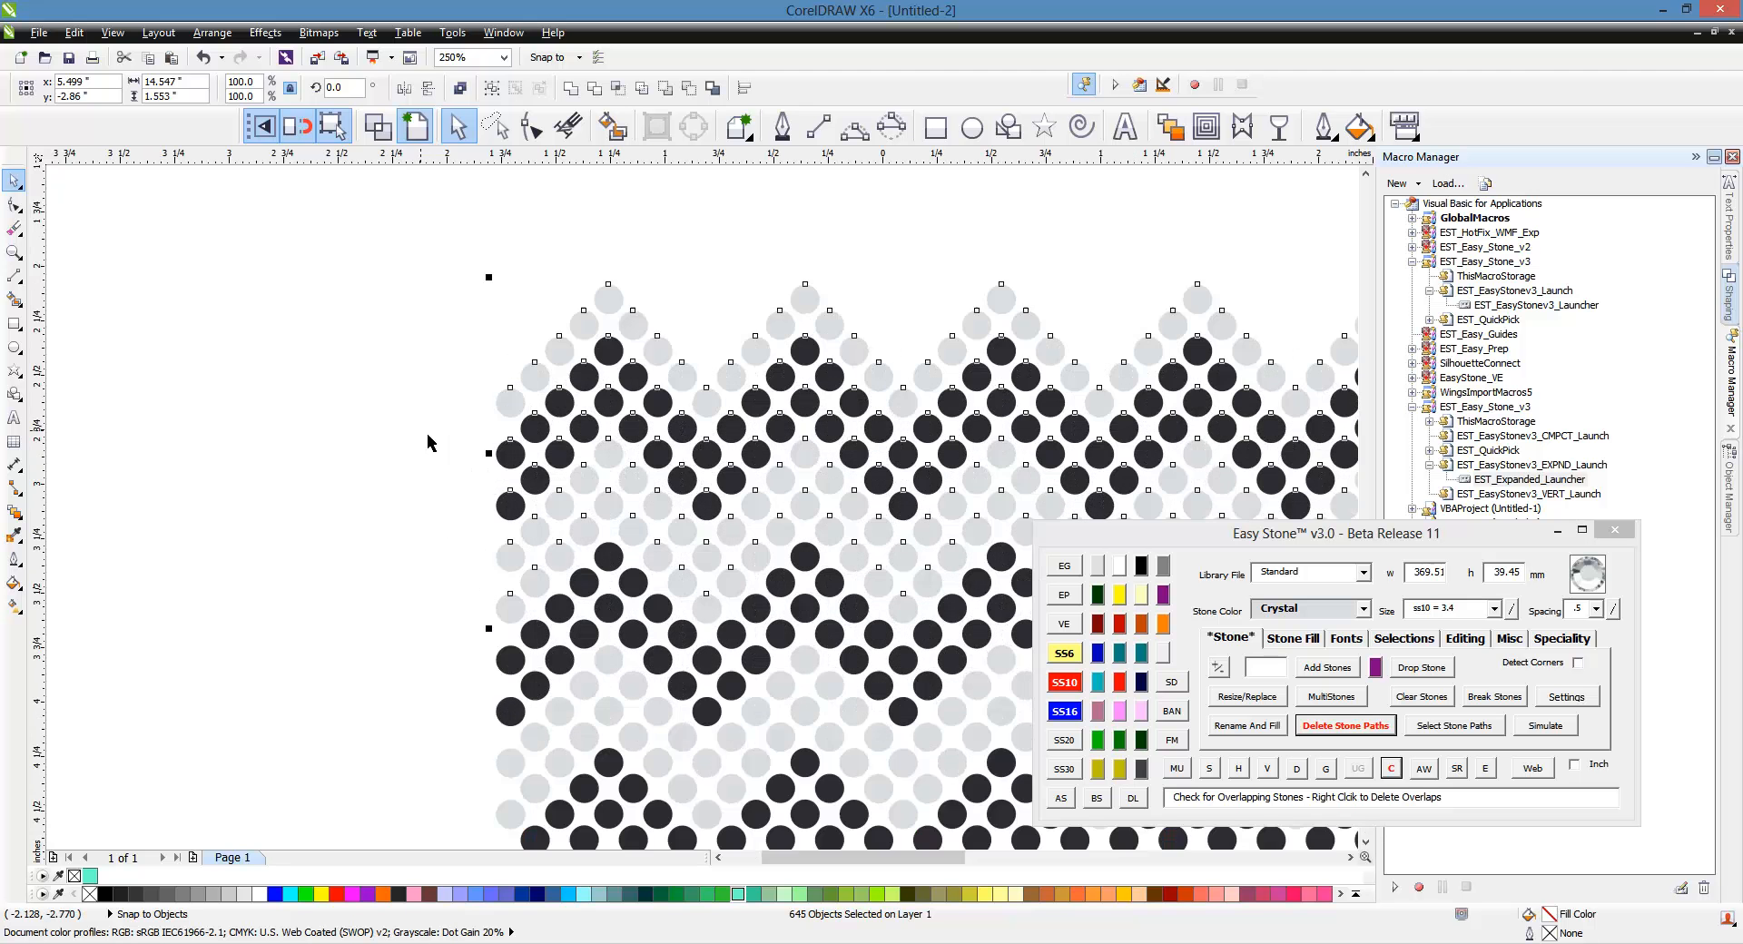
{"action": "left_click_drag", "start_coordinate": [508, 609], "coordinate": [506, 402]}
{"action": "scroll", "coordinate": [438, 542], "scroll_direction": "down", "scroll_amount": 2}
{"action": "scroll", "coordinate": [479, 515], "scroll_direction": "up", "scroll_amount": 2}
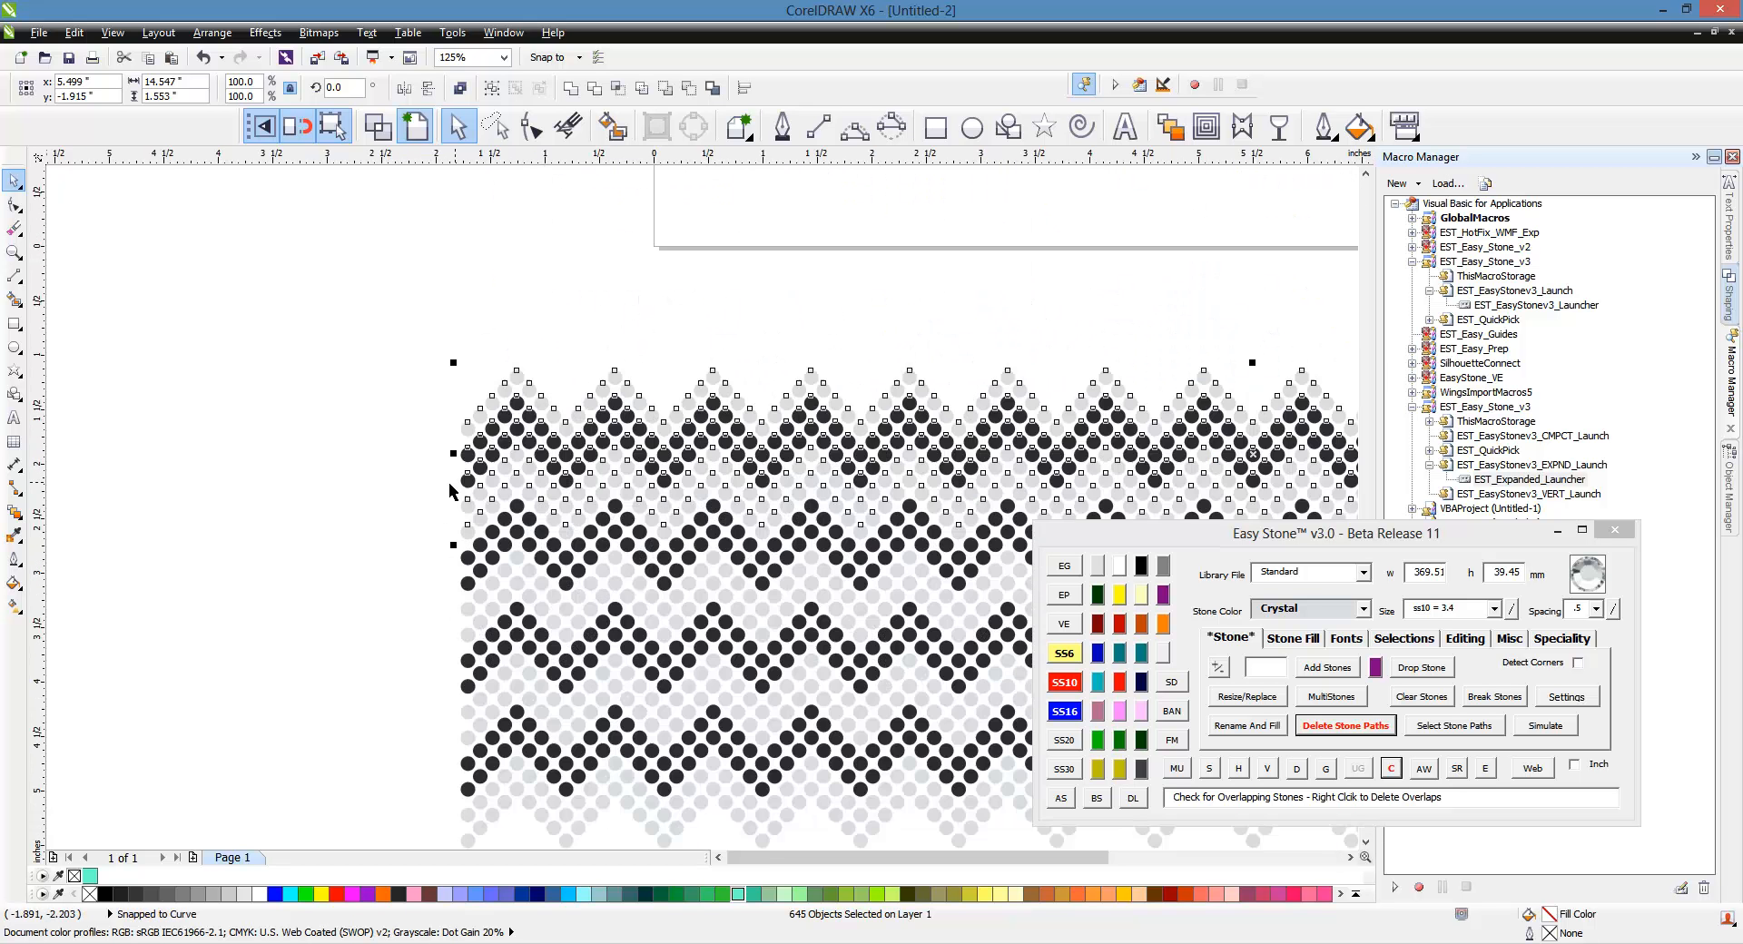
- Repeat the upward duplication of the chevron band seven times to build a tall stone block, and deselect it
{"action": "scroll", "coordinate": [479, 516], "scroll_direction": "down", "scroll_amount": 4}
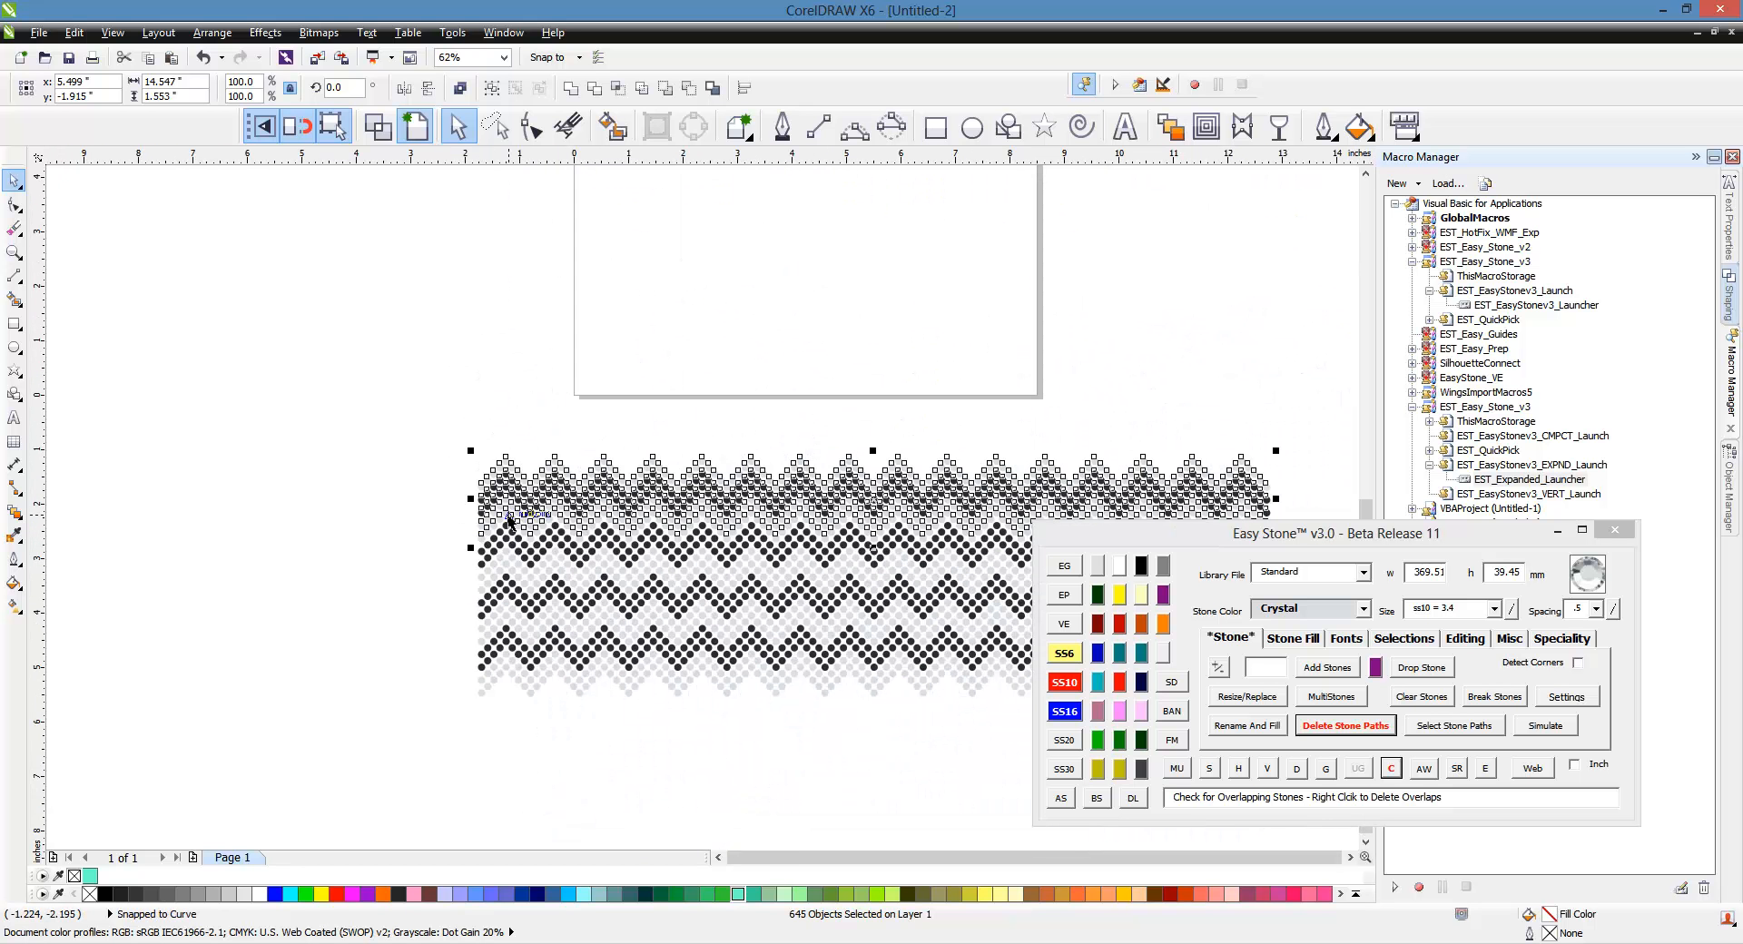
{"action": "key", "text": "ctrl+r"}
{"action": "key", "text": "ctrl+r"}
{"action": "key", "text": "ctrl+r"}
{"action": "scroll", "coordinate": [479, 620], "scroll_direction": "right", "scroll_amount": 1}
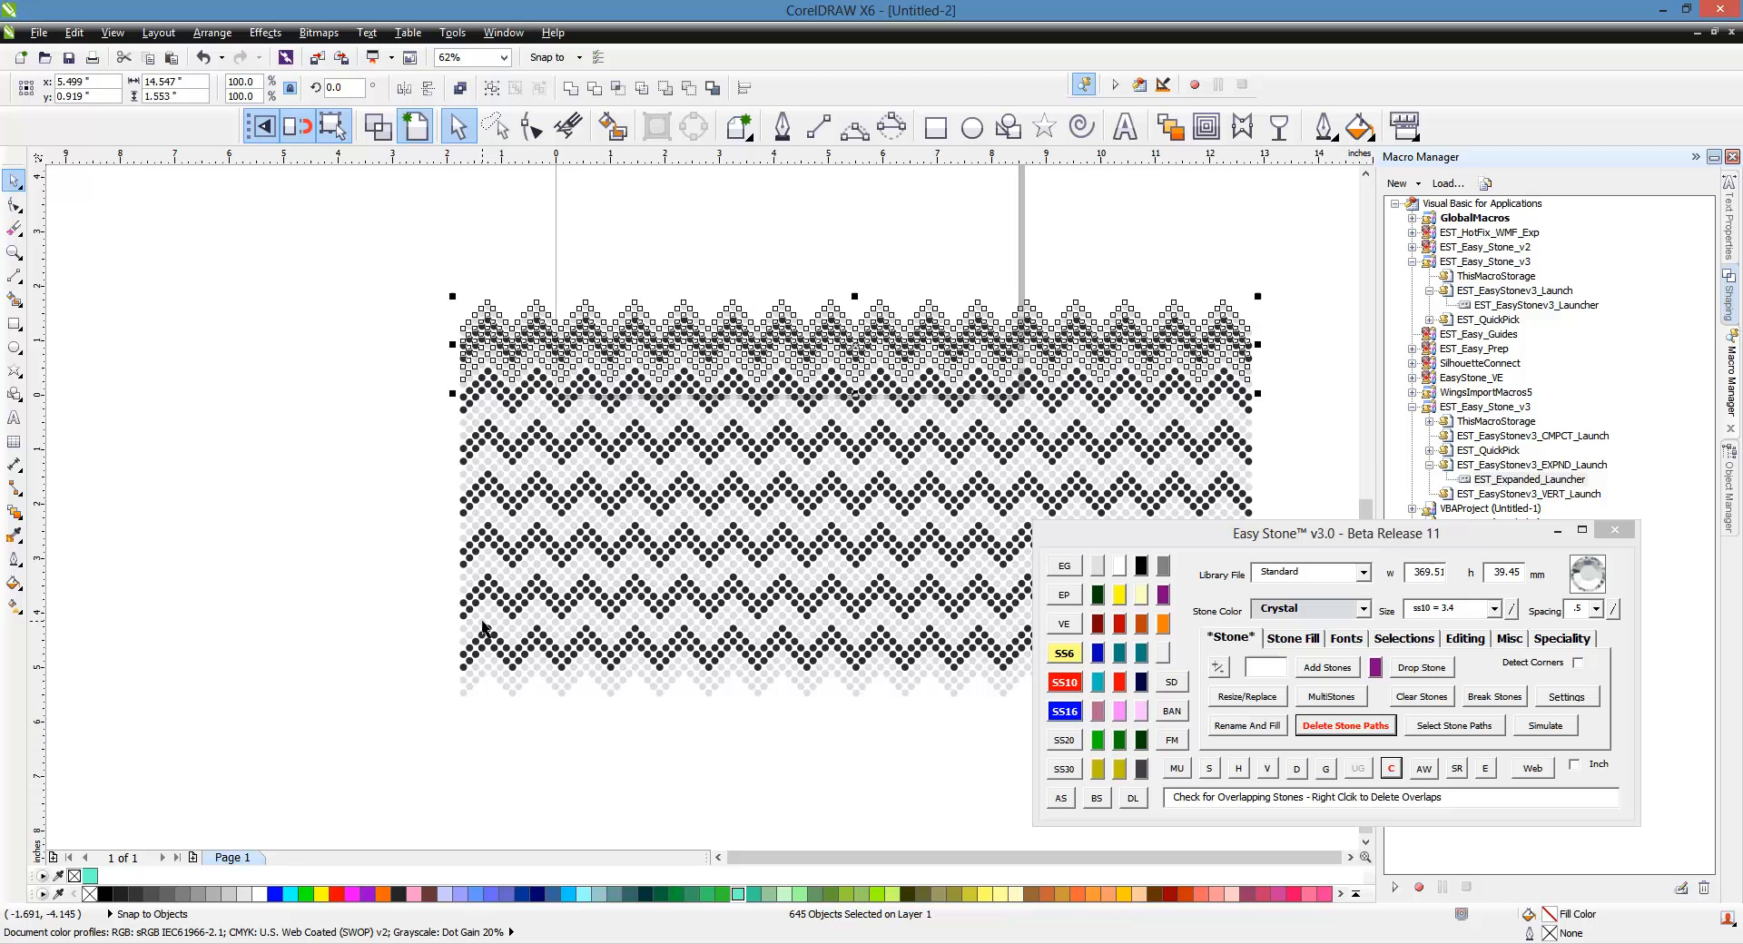
{"action": "scroll", "coordinate": [484, 628], "scroll_direction": "down", "scroll_amount": 1}
{"action": "key", "text": "ctrl+r"}
{"action": "key", "text": "ctrl+r"}
{"action": "key", "text": "ctrl+r"}
{"action": "key", "text": "ctrl+r"}
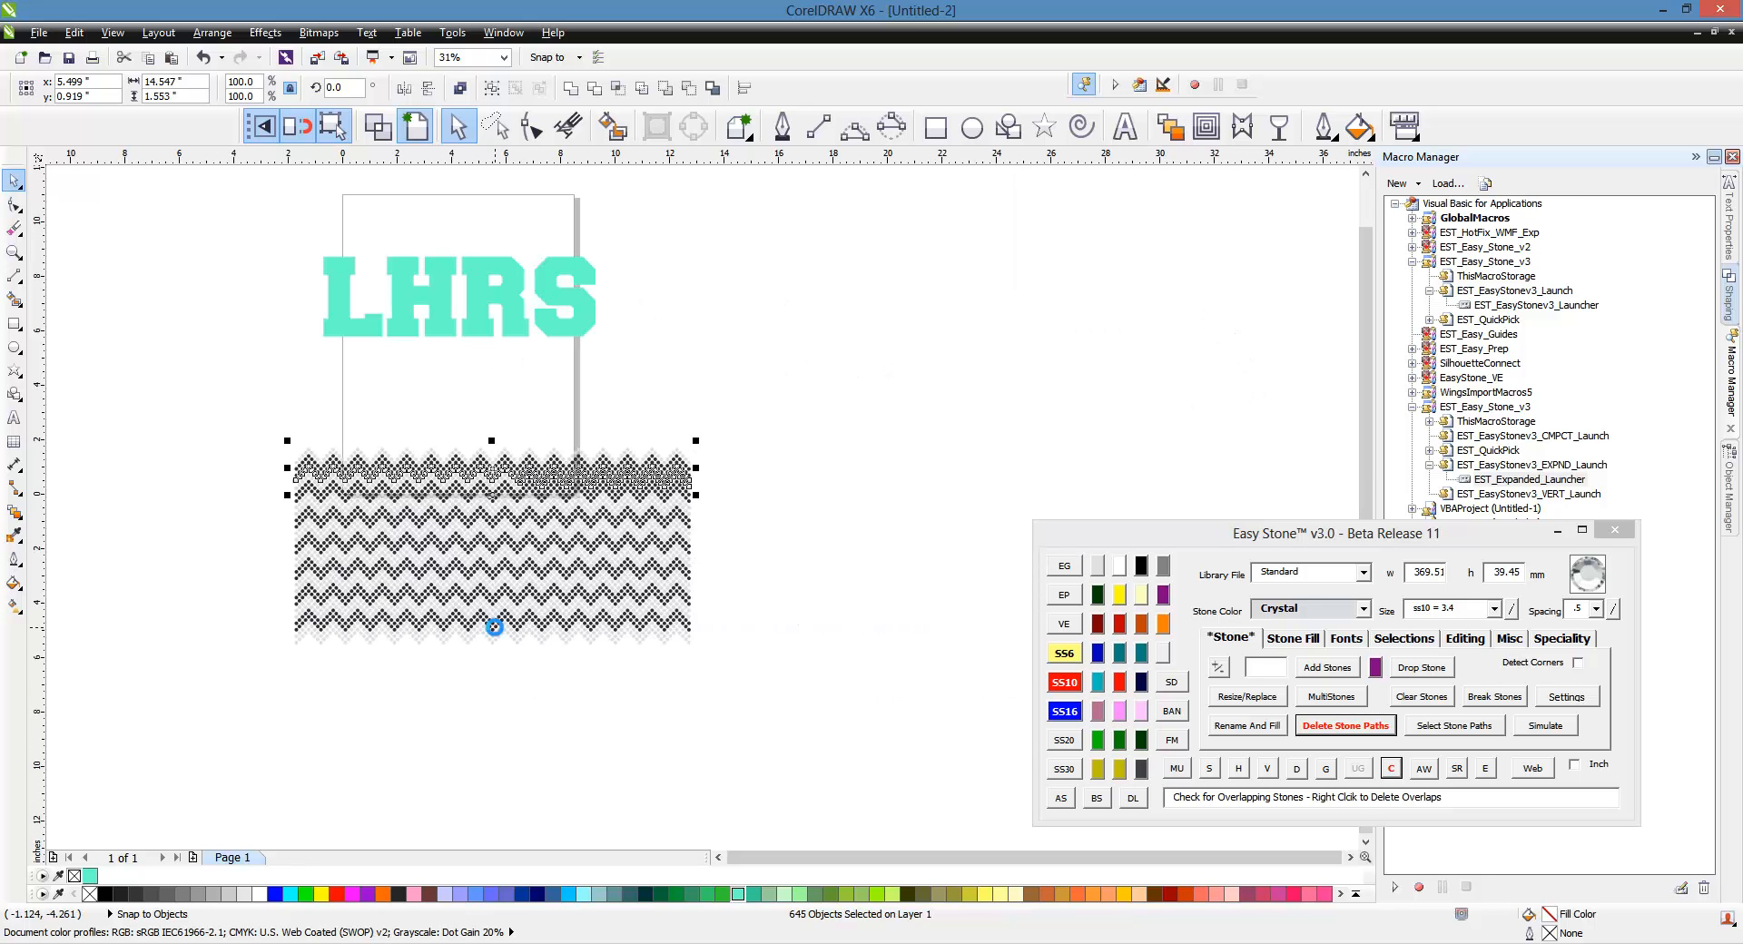
{"action": "left_click", "coordinate": [271, 511]}
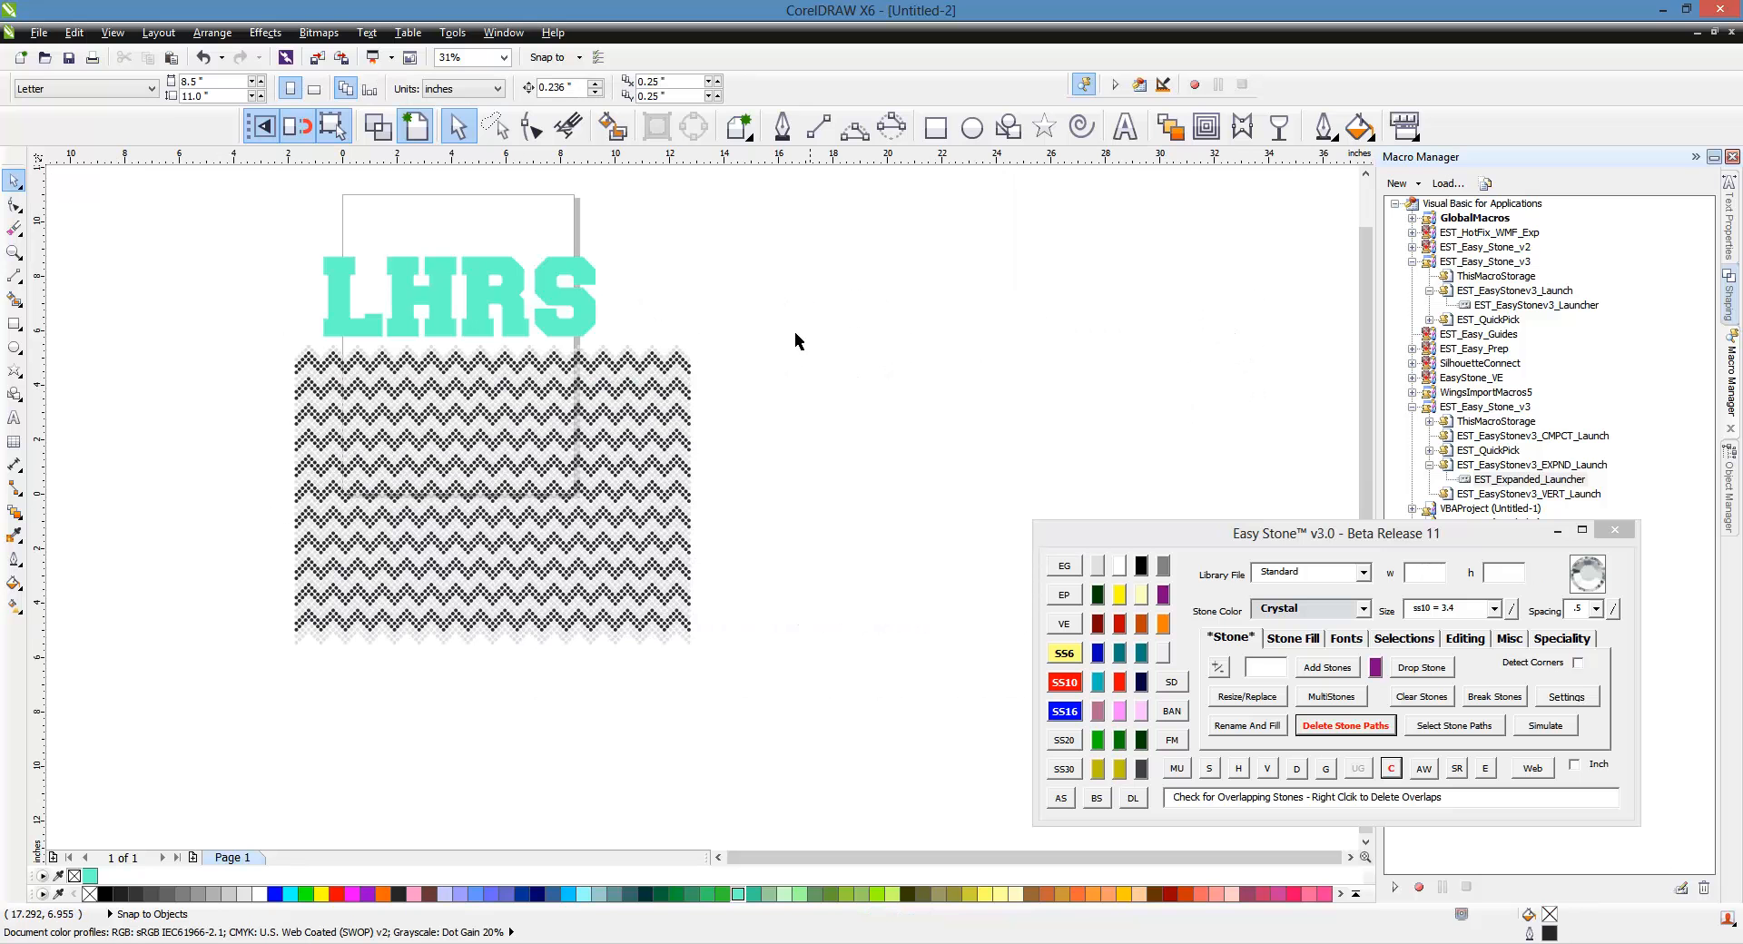
- Delete the surplus stones along the right side of the chevron block, trimming it close to the end of the LHRS lettering
{"action": "left_click_drag", "start_coordinate": [814, 304], "coordinate": [607, 690]}
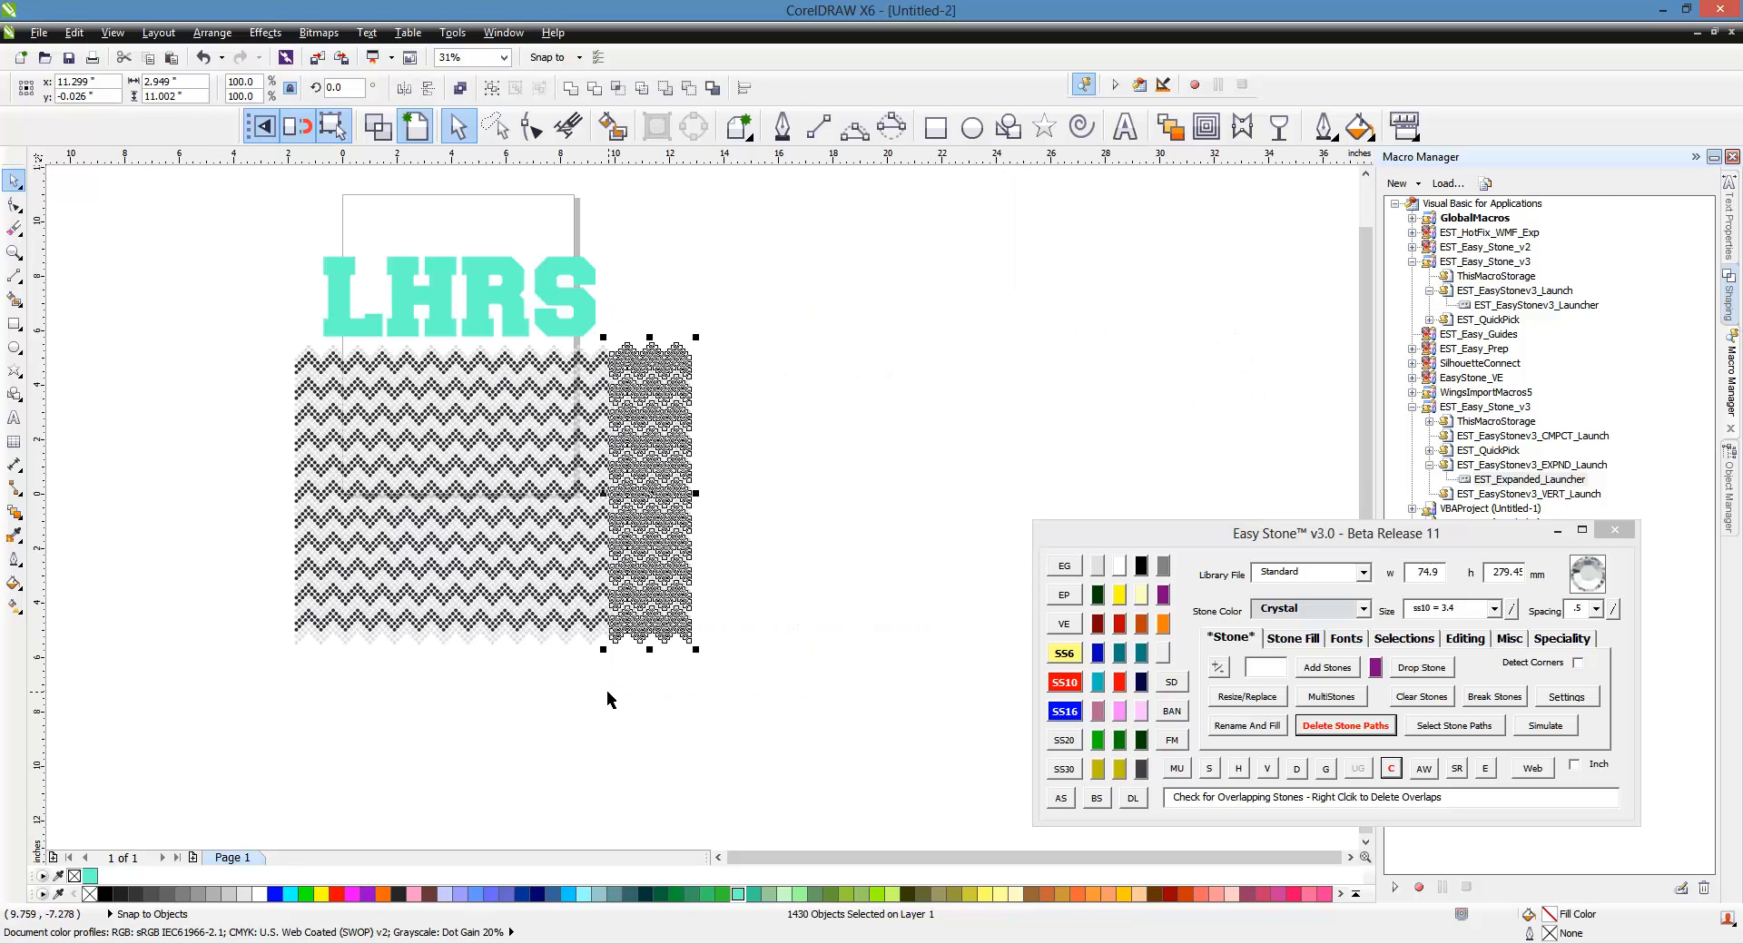
{"action": "key", "text": "Delete"}
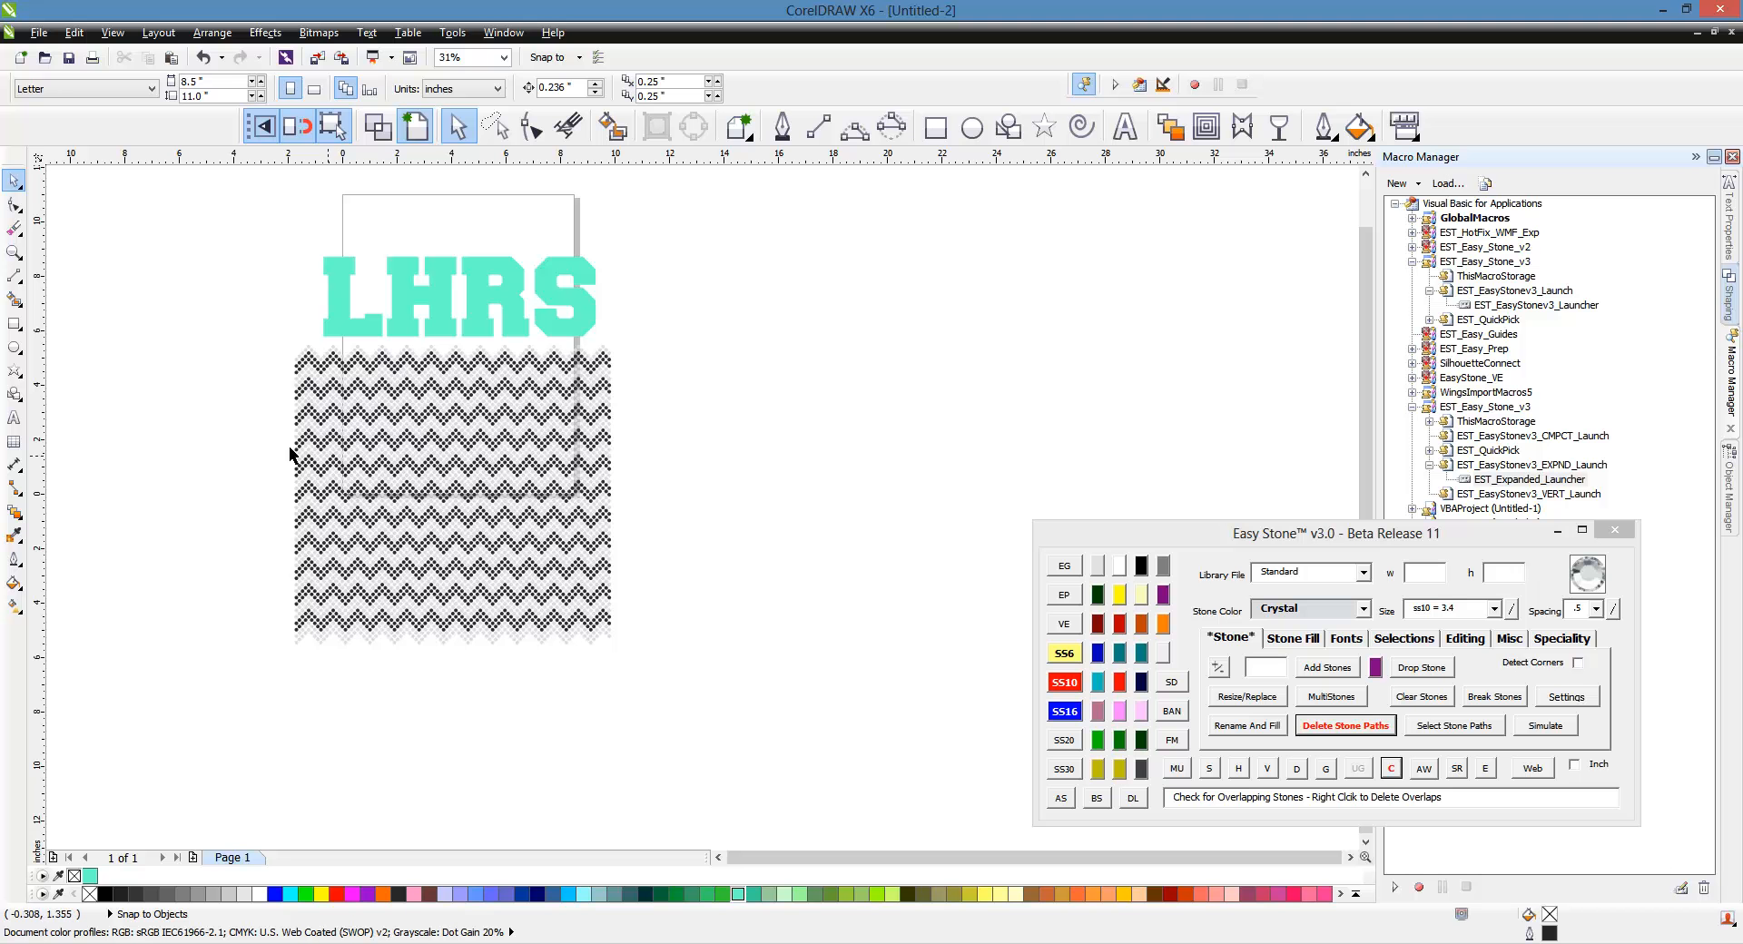
{"action": "left_click_drag", "start_coordinate": [240, 322], "coordinate": [701, 694]}
{"action": "key", "text": "Escape"}
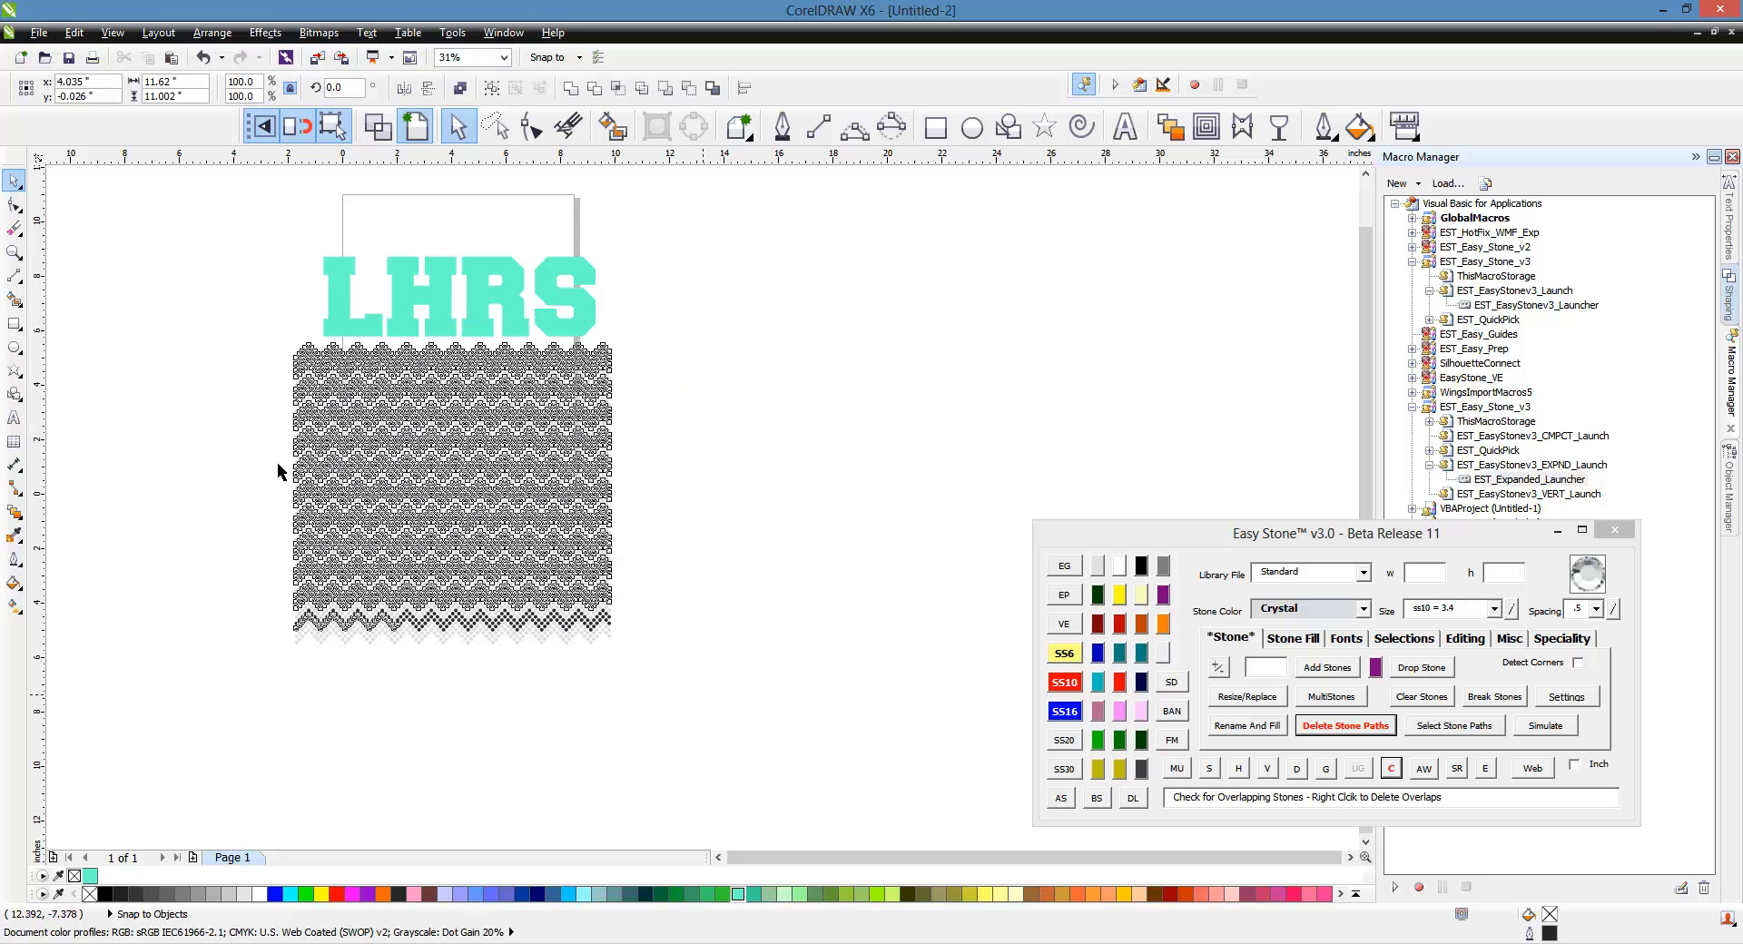
{"action": "scroll", "coordinate": [189, 397], "scroll_direction": "up", "scroll_amount": 1}
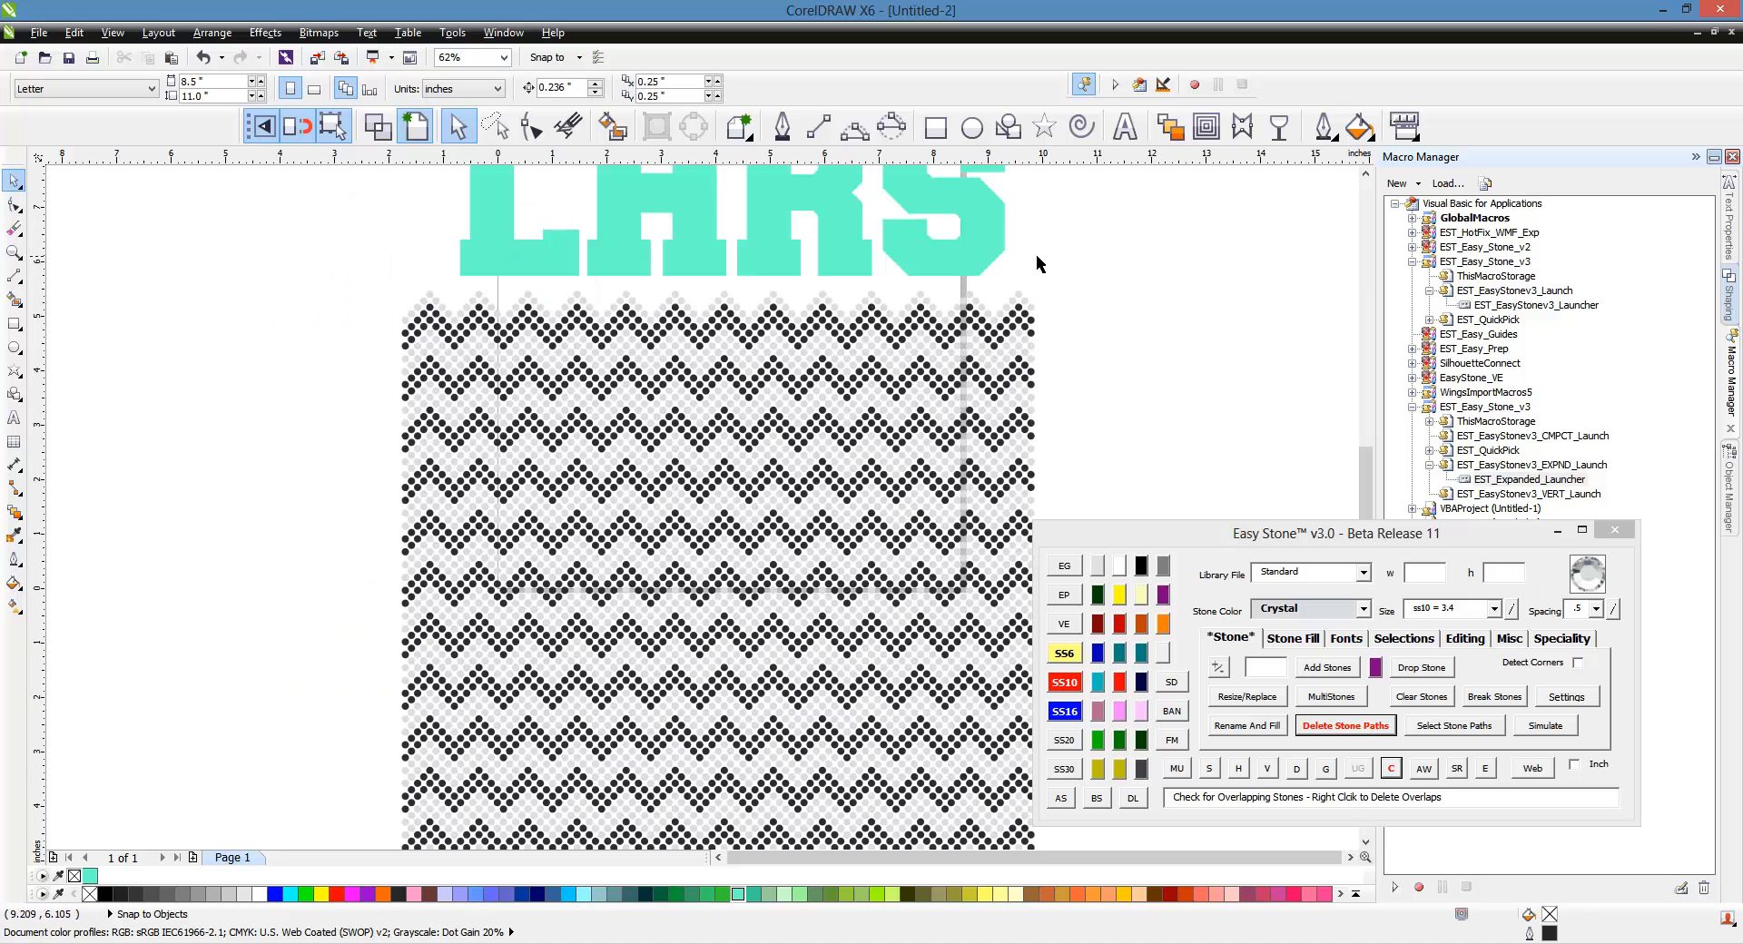
{"action": "scroll", "coordinate": [851, 231], "scroll_direction": "down", "scroll_amount": 1}
{"action": "left_click_drag", "start_coordinate": [997, 243], "coordinate": [931, 625]}
{"action": "key", "text": "Delete"}
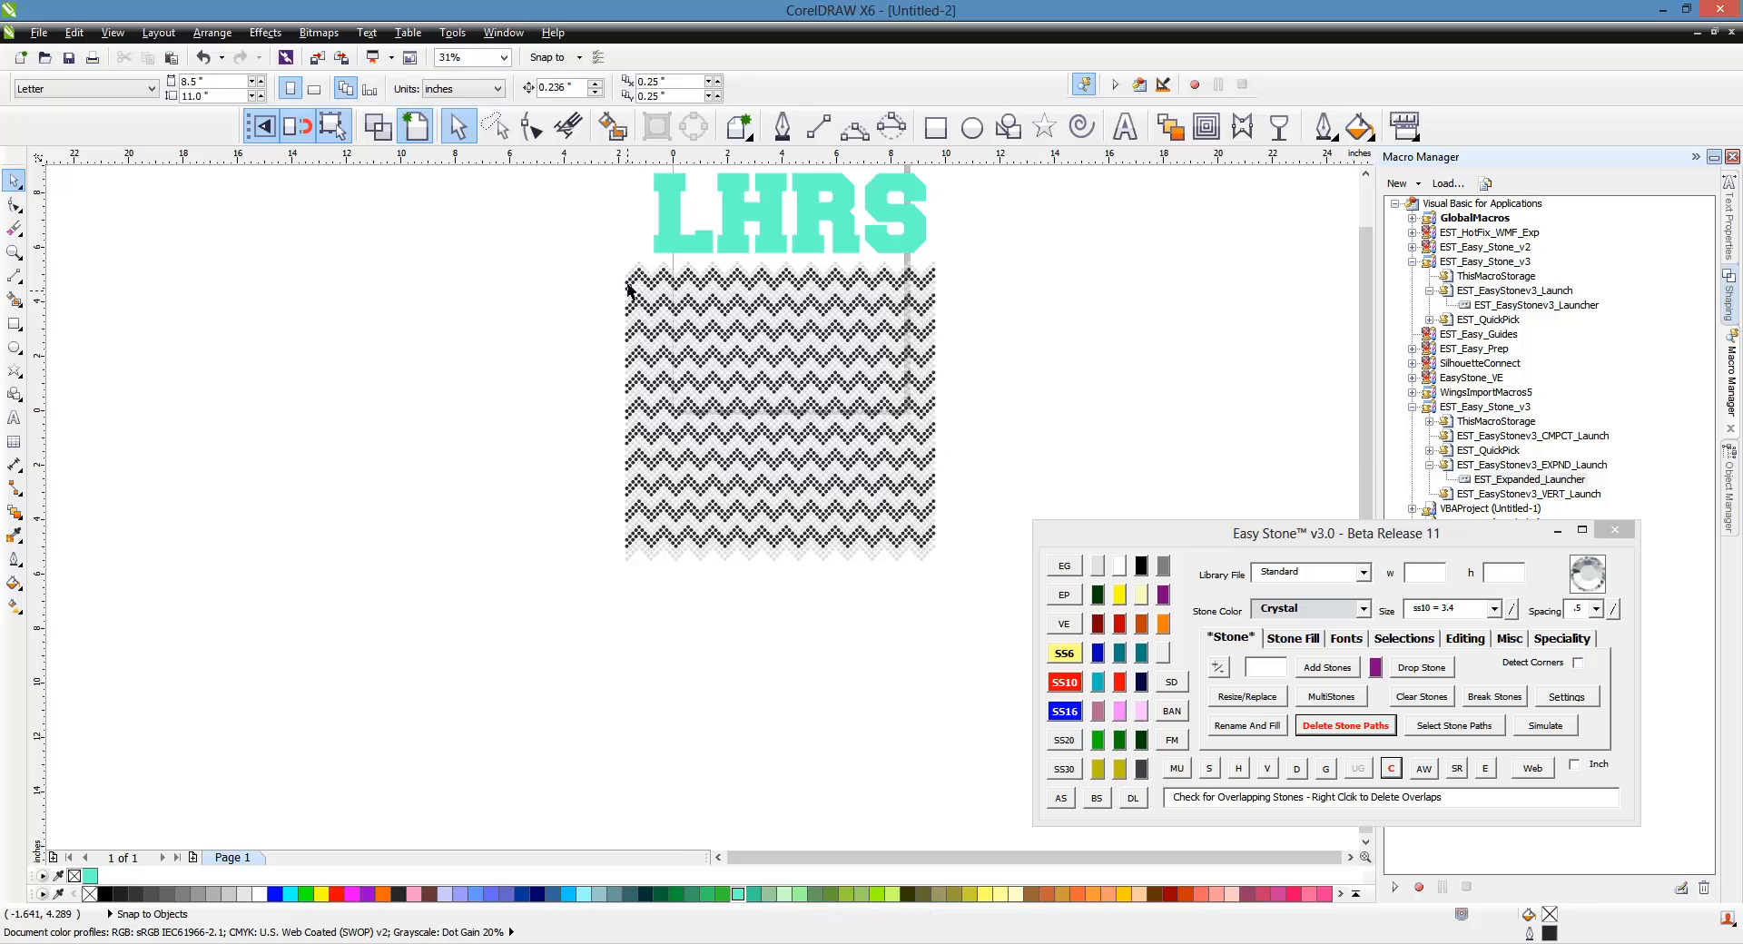
- Trim the left side of the chevron block by deleting its outermost stones
{"action": "scroll", "coordinate": [626, 288], "scroll_direction": "up", "scroll_amount": 1}
{"action": "scroll", "coordinate": [553, 201], "scroll_direction": "down", "scroll_amount": 1}
{"action": "left_click_drag", "start_coordinate": [515, 209], "coordinate": [602, 564]}
{"action": "key", "text": "Delete"}
{"action": "scroll", "coordinate": [603, 254], "scroll_direction": "up", "scroll_amount": 1}
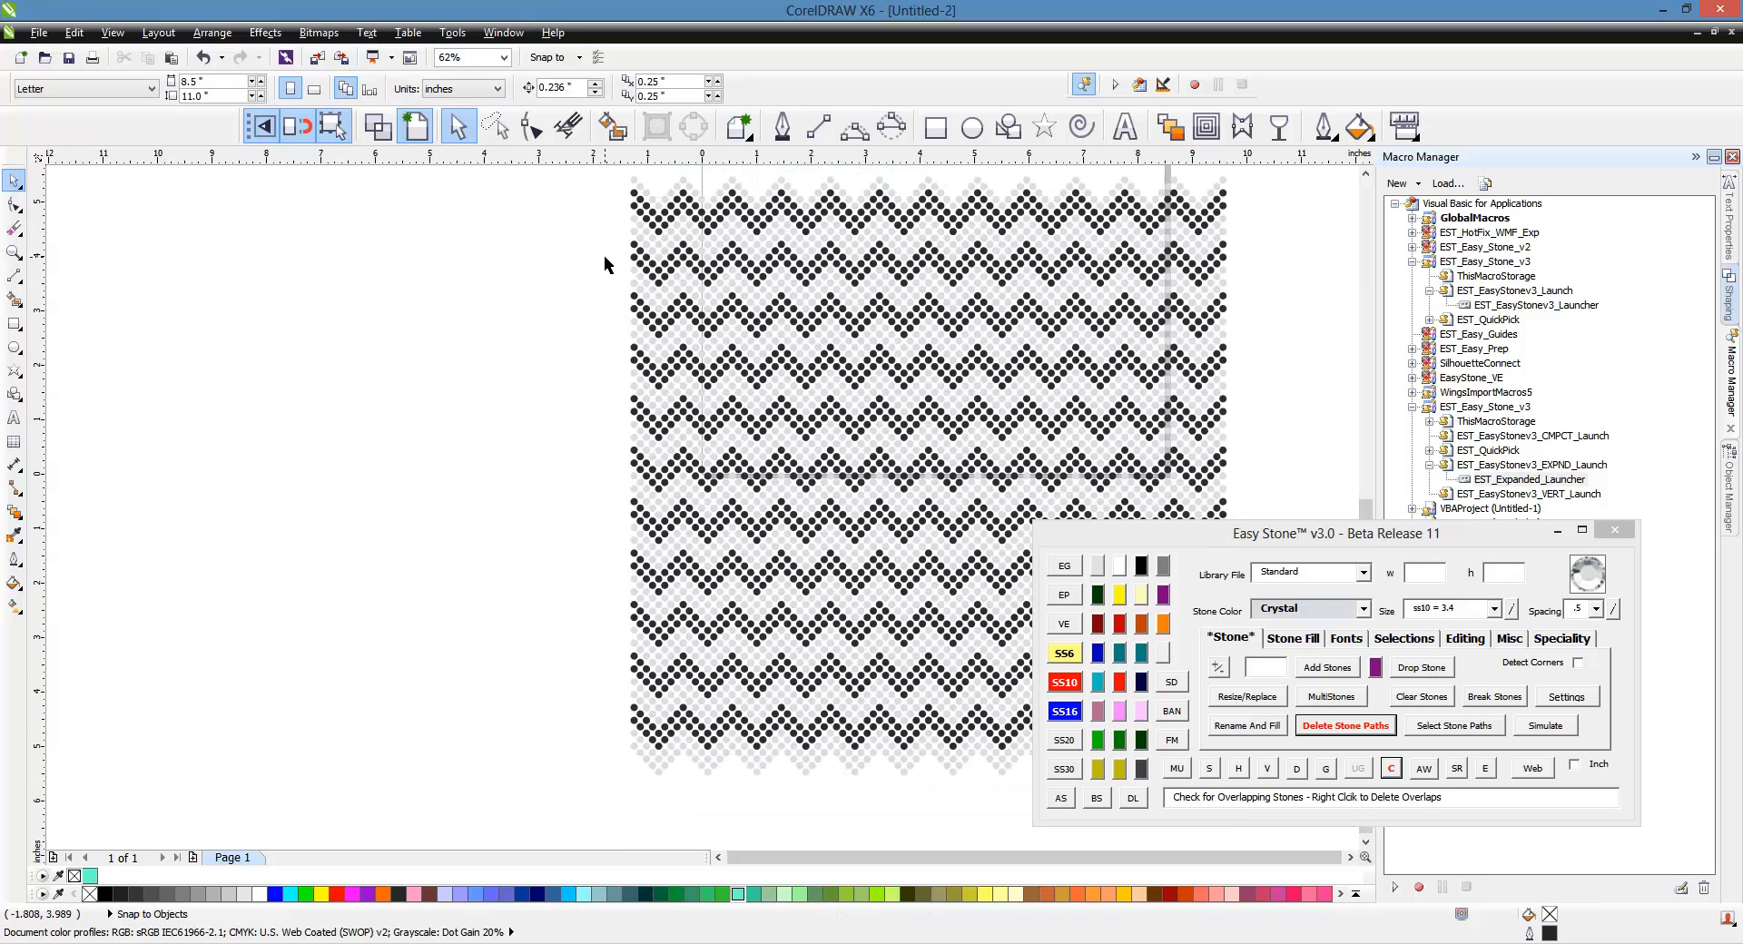
{"action": "scroll", "coordinate": [559, 396], "scroll_direction": "down", "scroll_amount": 1}
{"action": "scroll", "coordinate": [599, 304], "scroll_direction": "up", "scroll_amount": 1}
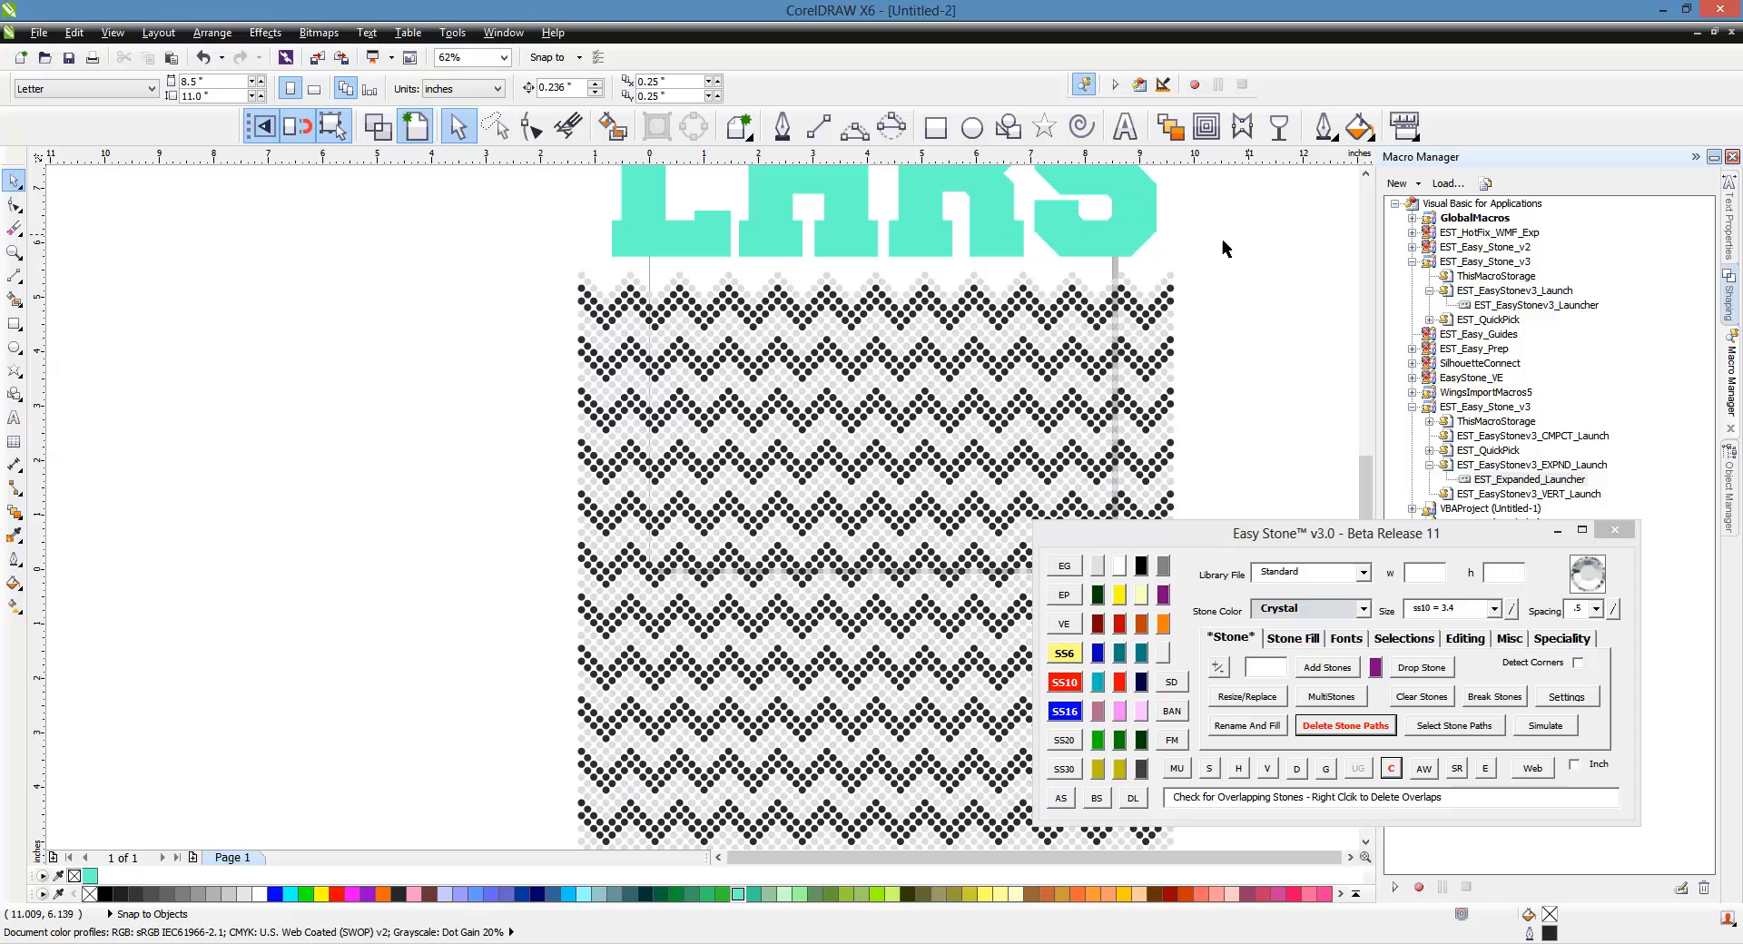
- Select the entire chevron block and move it off the page, to the left of the lettering
{"action": "scroll", "coordinate": [547, 281], "scroll_direction": "down", "scroll_amount": 1}
{"action": "mouse_move", "coordinate": [509, 260]}
{"action": "left_mouse_down"}
{"action": "mouse_move", "coordinate": [861, 522]}
{"action": "mouse_move", "coordinate": [893, 592]}
{"action": "left_mouse_up"}
{"action": "mouse_move", "coordinate": [798, 445]}
{"action": "left_mouse_down"}
{"action": "mouse_move", "coordinate": [698, 498]}
{"action": "mouse_move", "coordinate": [526, 524]}
{"action": "mouse_move", "coordinate": [261, 524]}
{"action": "left_mouse_up"}
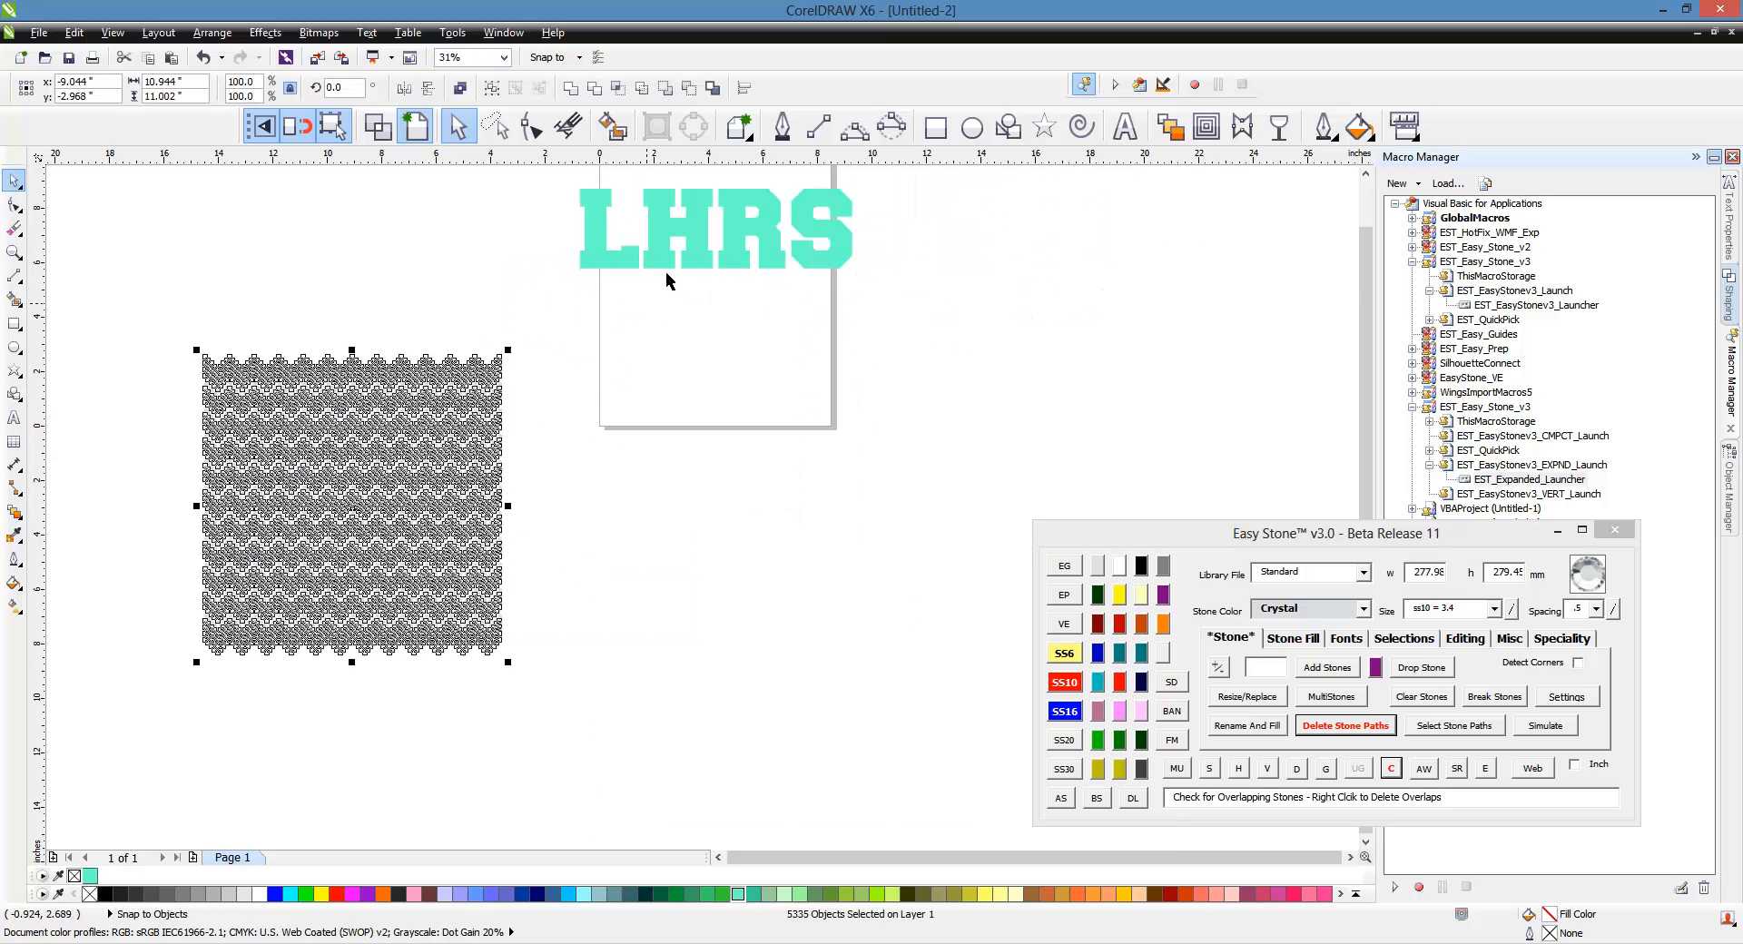
- Replace the LHRS text with the single letter T in the Freshman font
{"action": "left_click", "coordinate": [700, 247]}
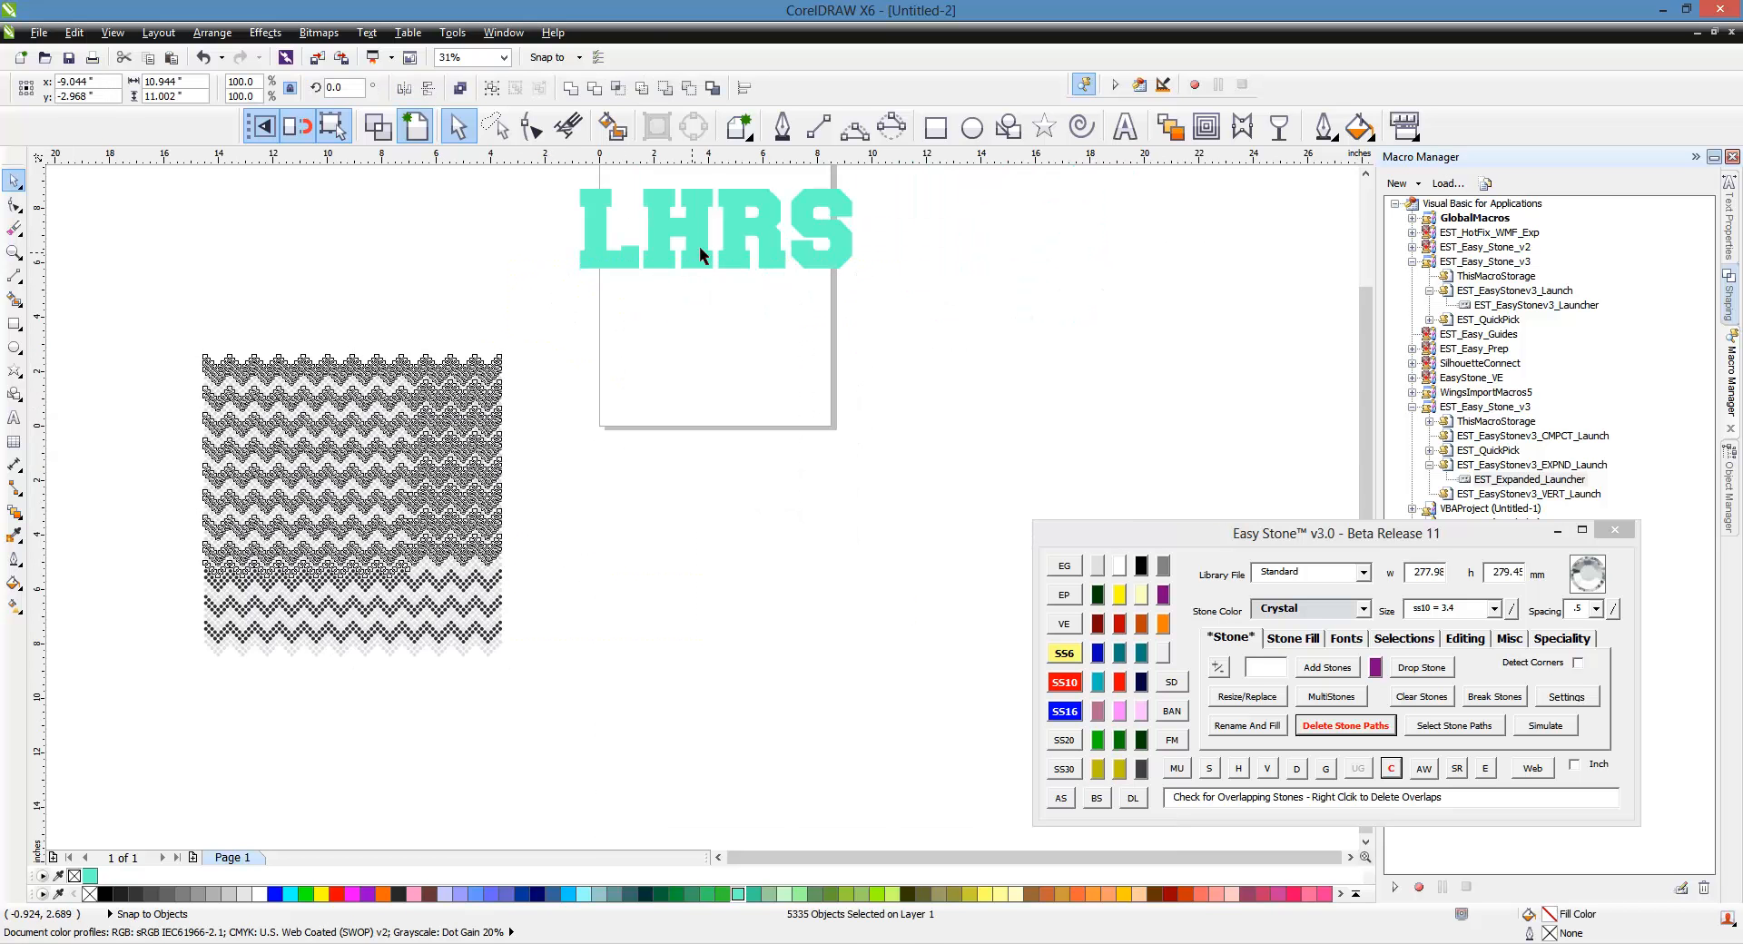
{"action": "key", "text": "F8"}
{"action": "key", "text": "ctrl+a"}
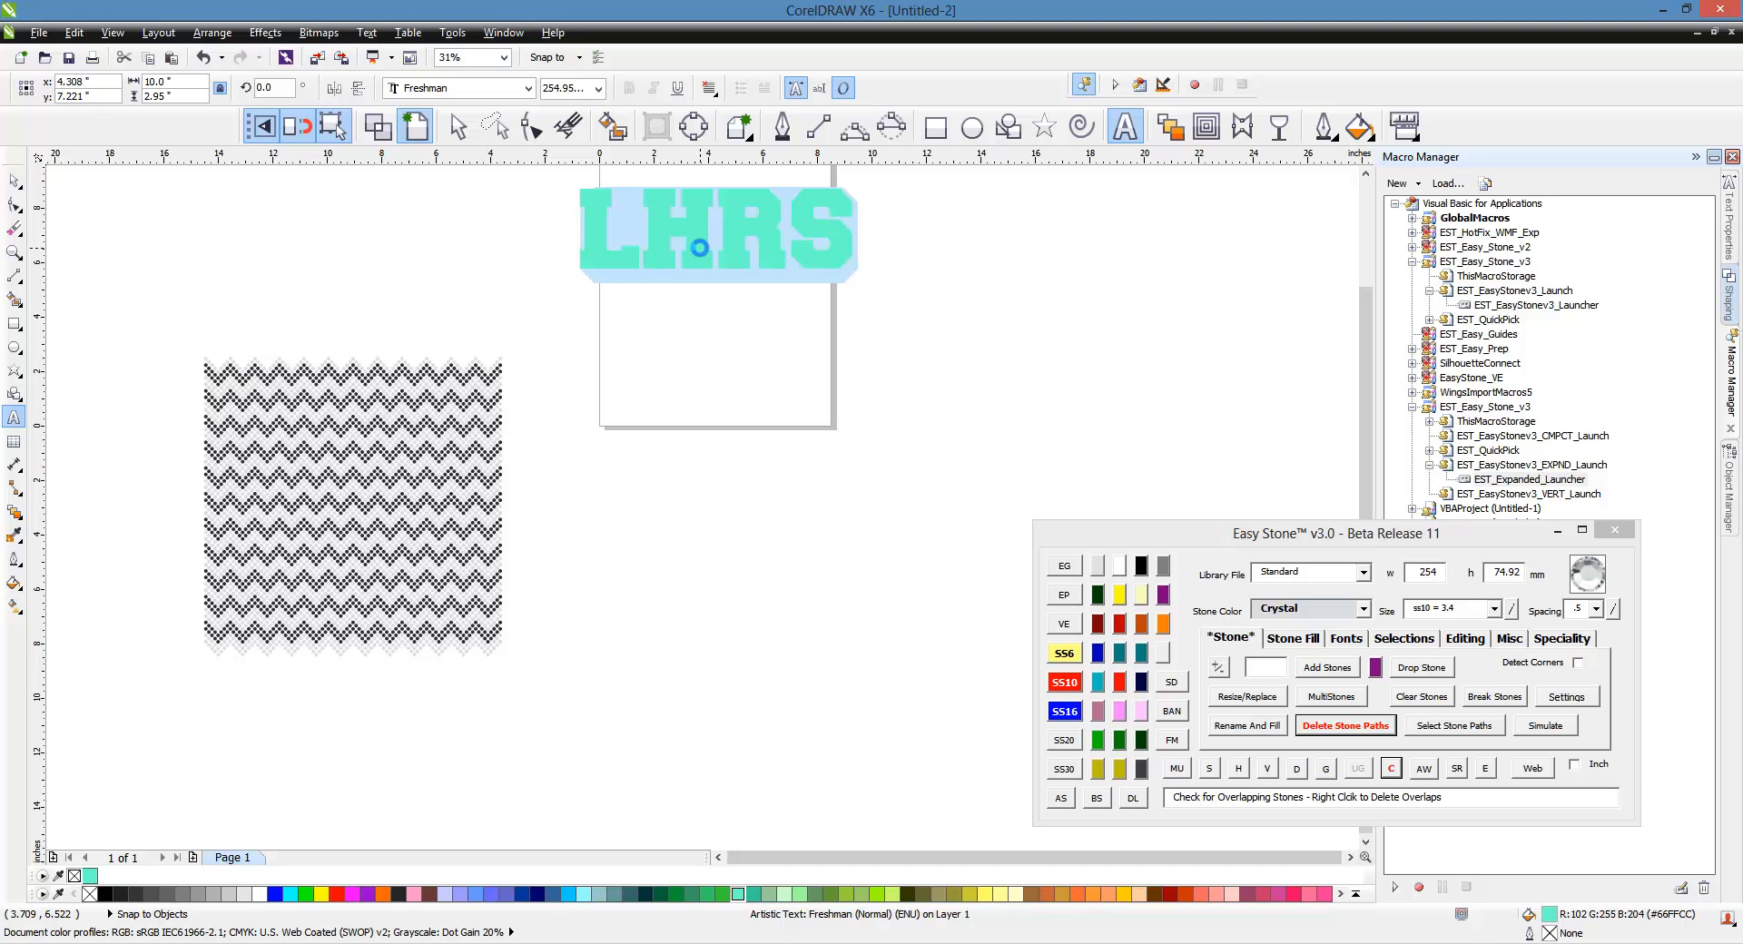
{"action": "type", "text": "T"}
{"action": "left_click", "coordinate": [14, 180]}
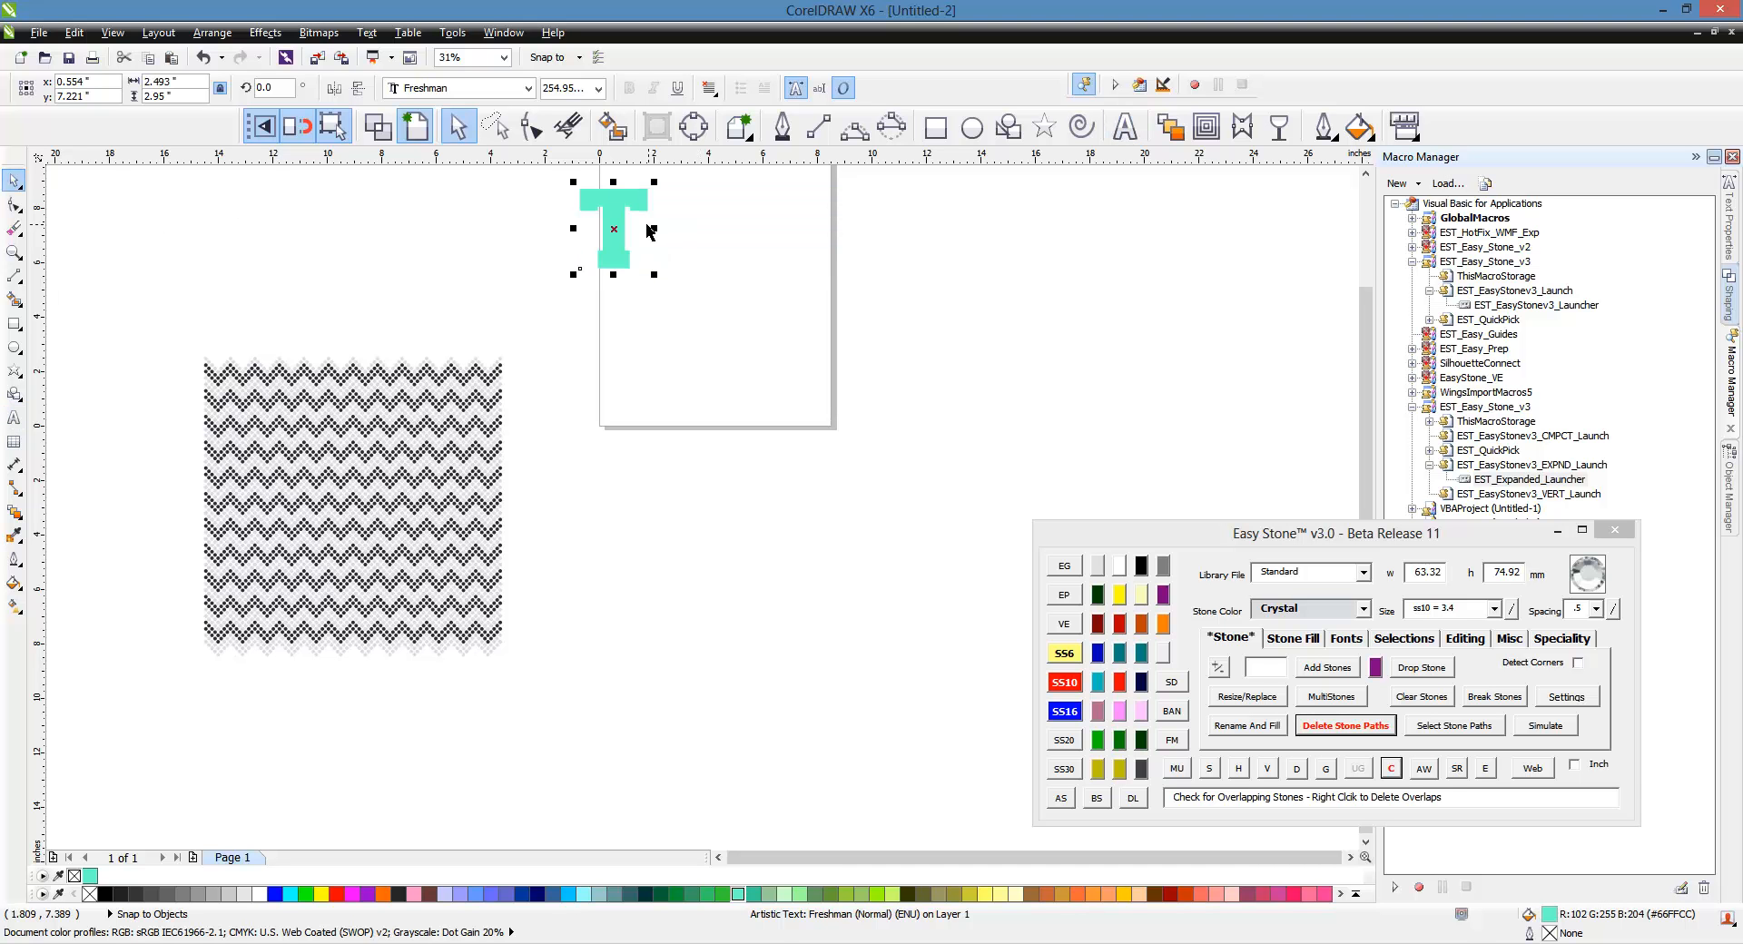
- Set the letter T's height to 8 inches and place it beside the chevron block, then deselect it
{"action": "left_click_drag", "start_coordinate": [616, 234], "coordinate": [620, 464]}
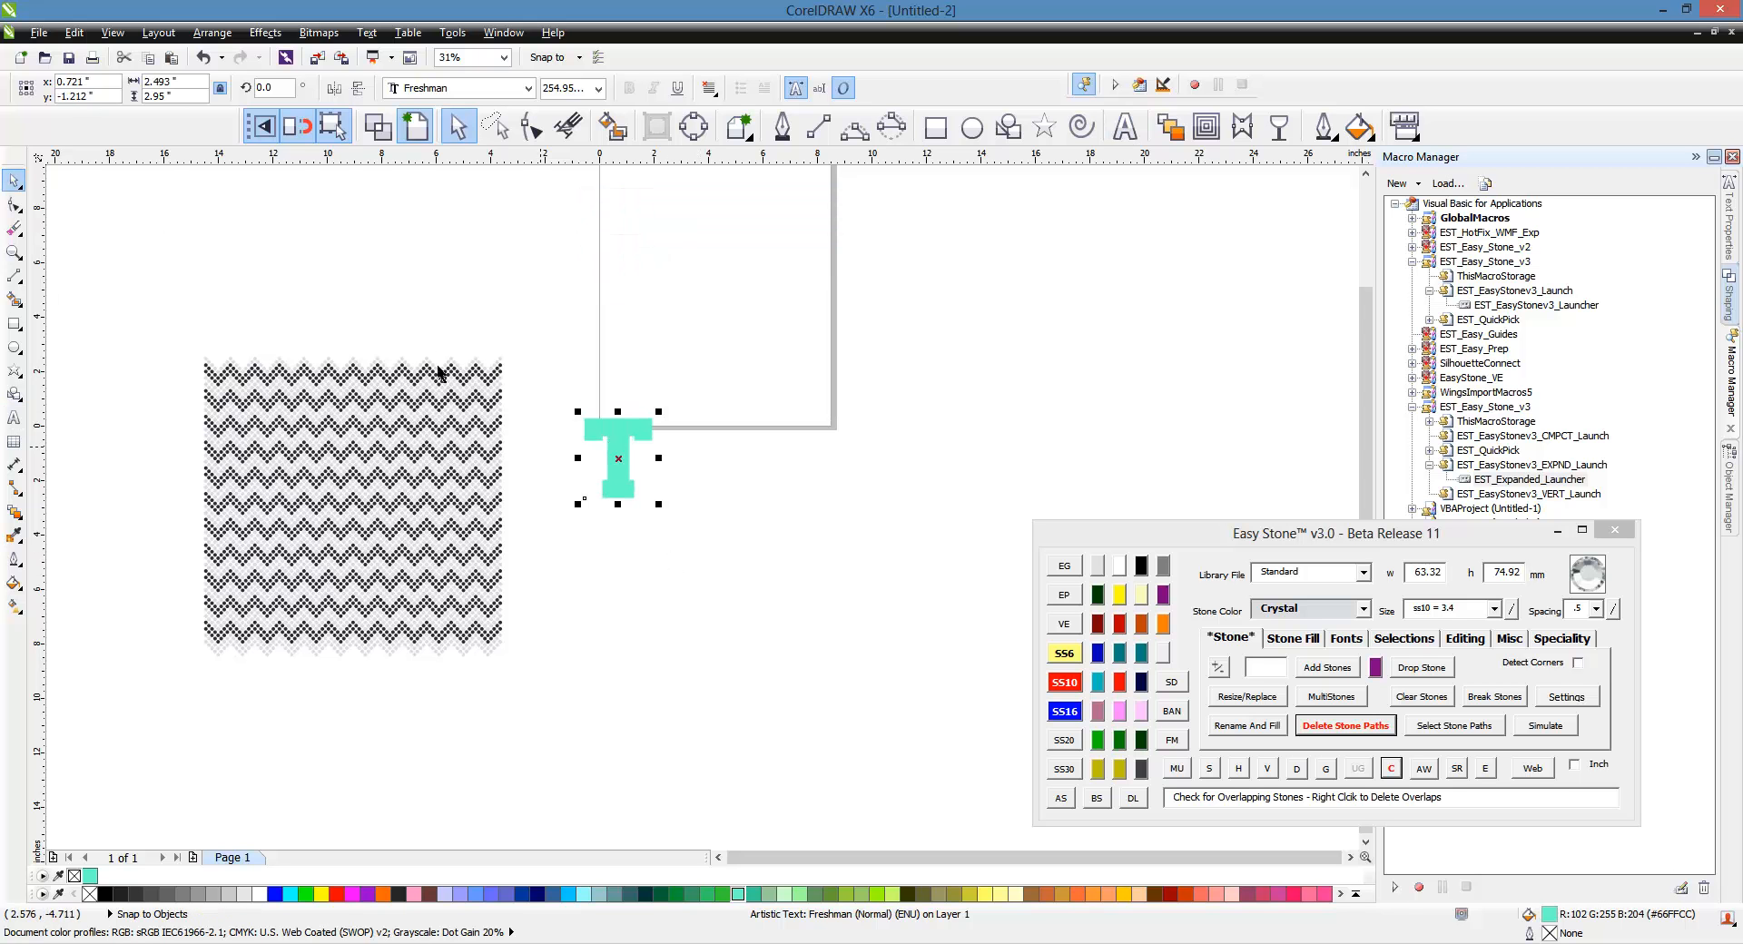
{"action": "double_click", "coordinate": [175, 95]}
{"action": "type", "text": "8"}
{"action": "key", "text": "Return"}
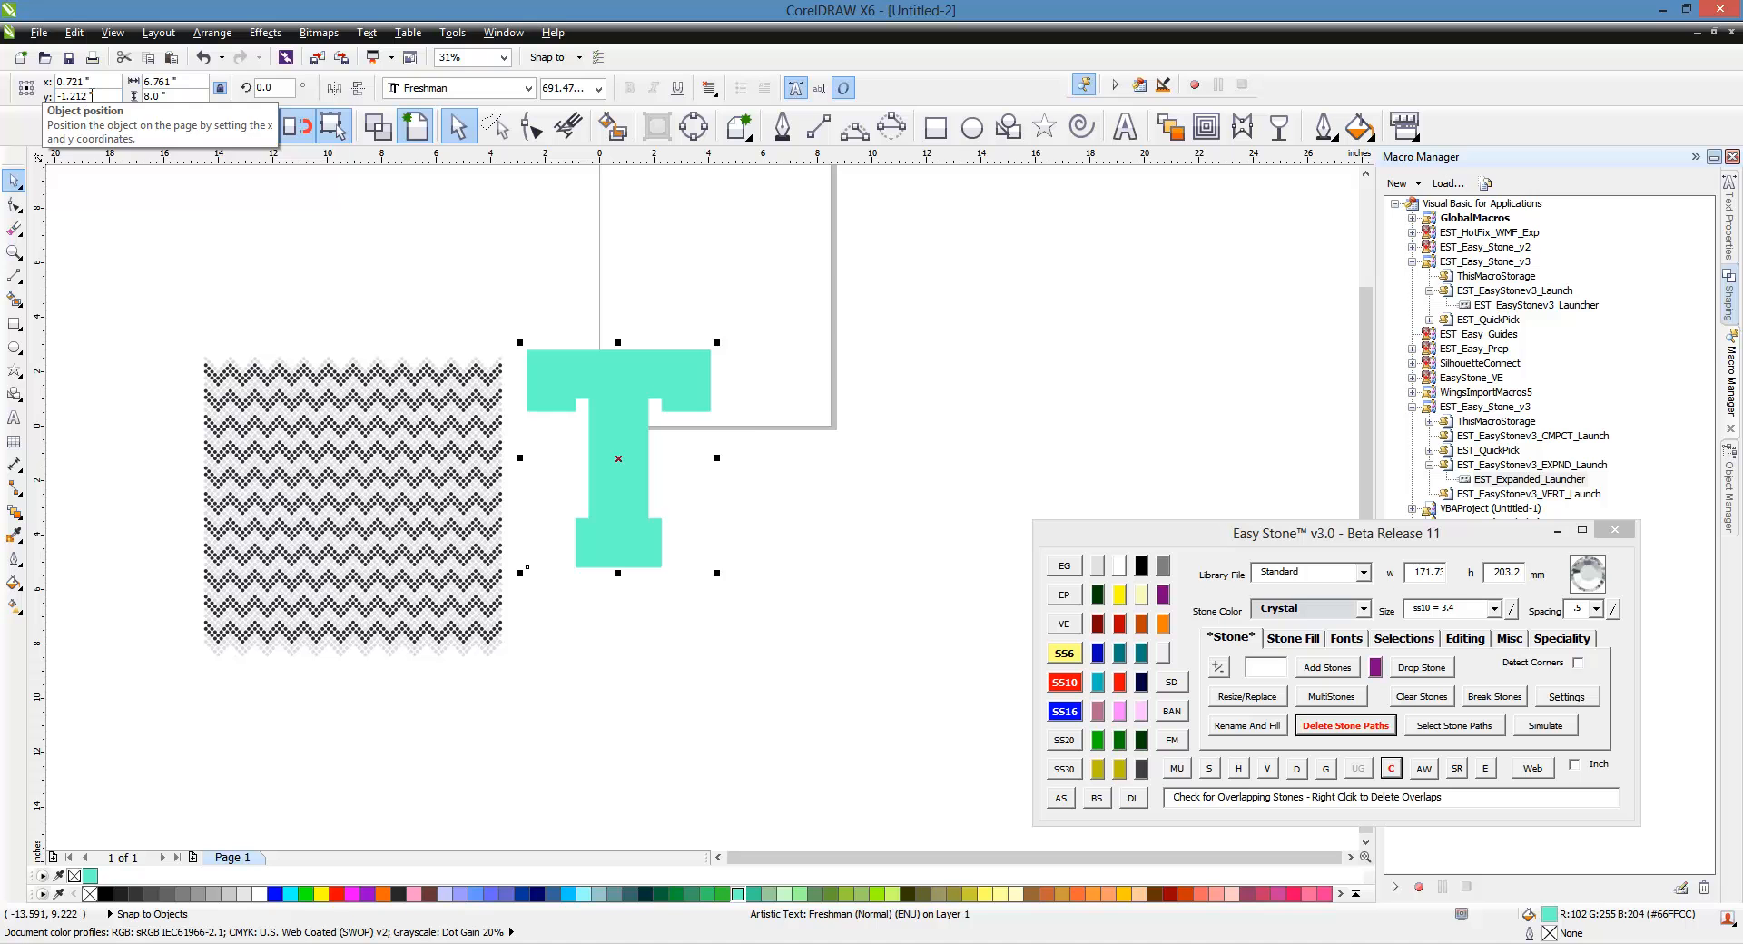
{"action": "left_click", "coordinate": [918, 397]}
{"action": "left_click_drag", "start_coordinate": [587, 410], "coordinate": [638, 500]}
{"action": "left_click", "coordinate": [728, 519]}
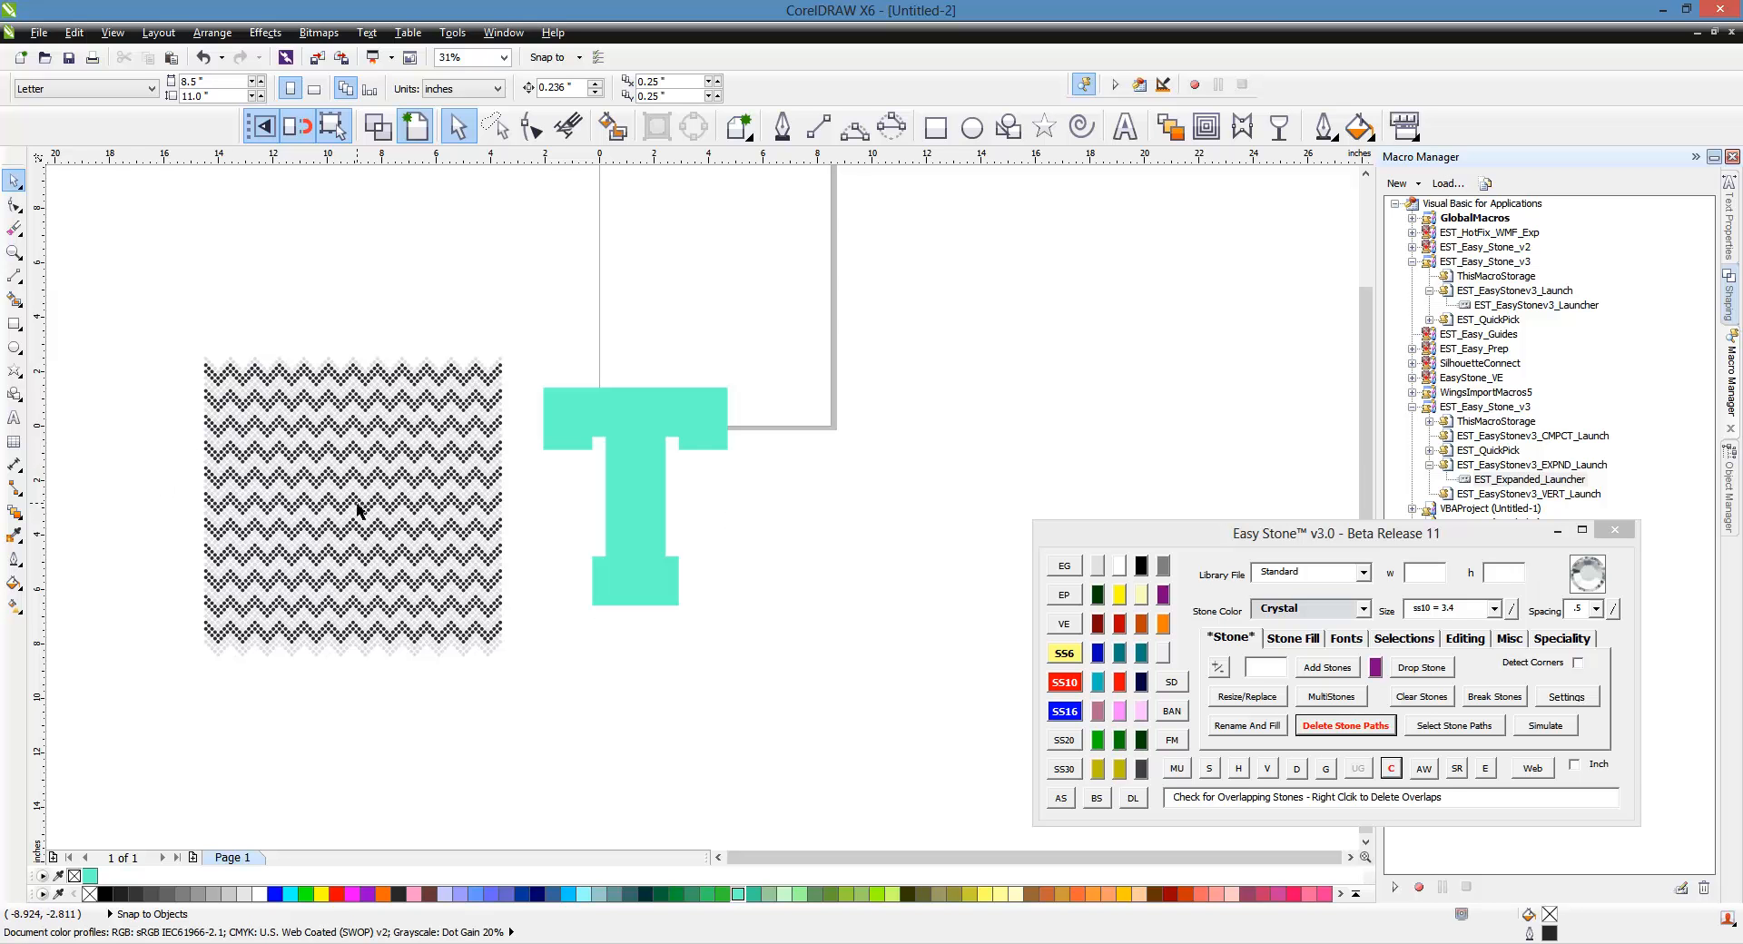
- Examine the chevron stone block and its row spacing in comparison with the letter T
{"action": "scroll", "coordinate": [175, 478], "scroll_direction": "up", "scroll_amount": 2}
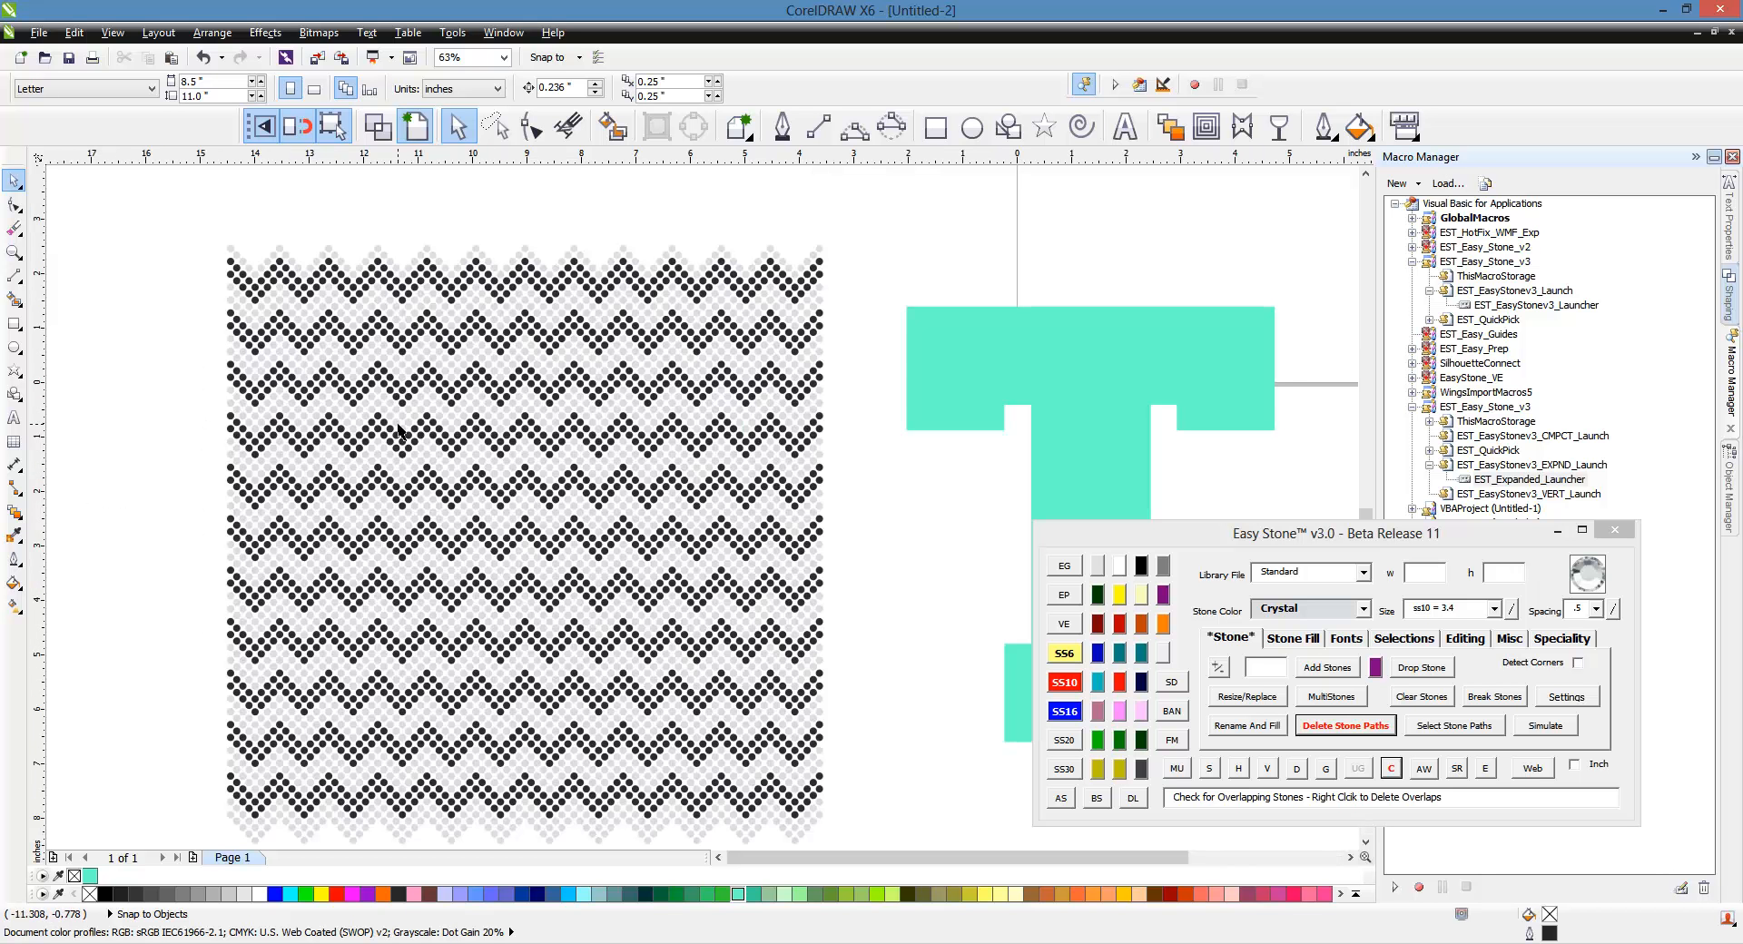
{"action": "scroll", "coordinate": [399, 431], "scroll_direction": "down", "scroll_amount": 2}
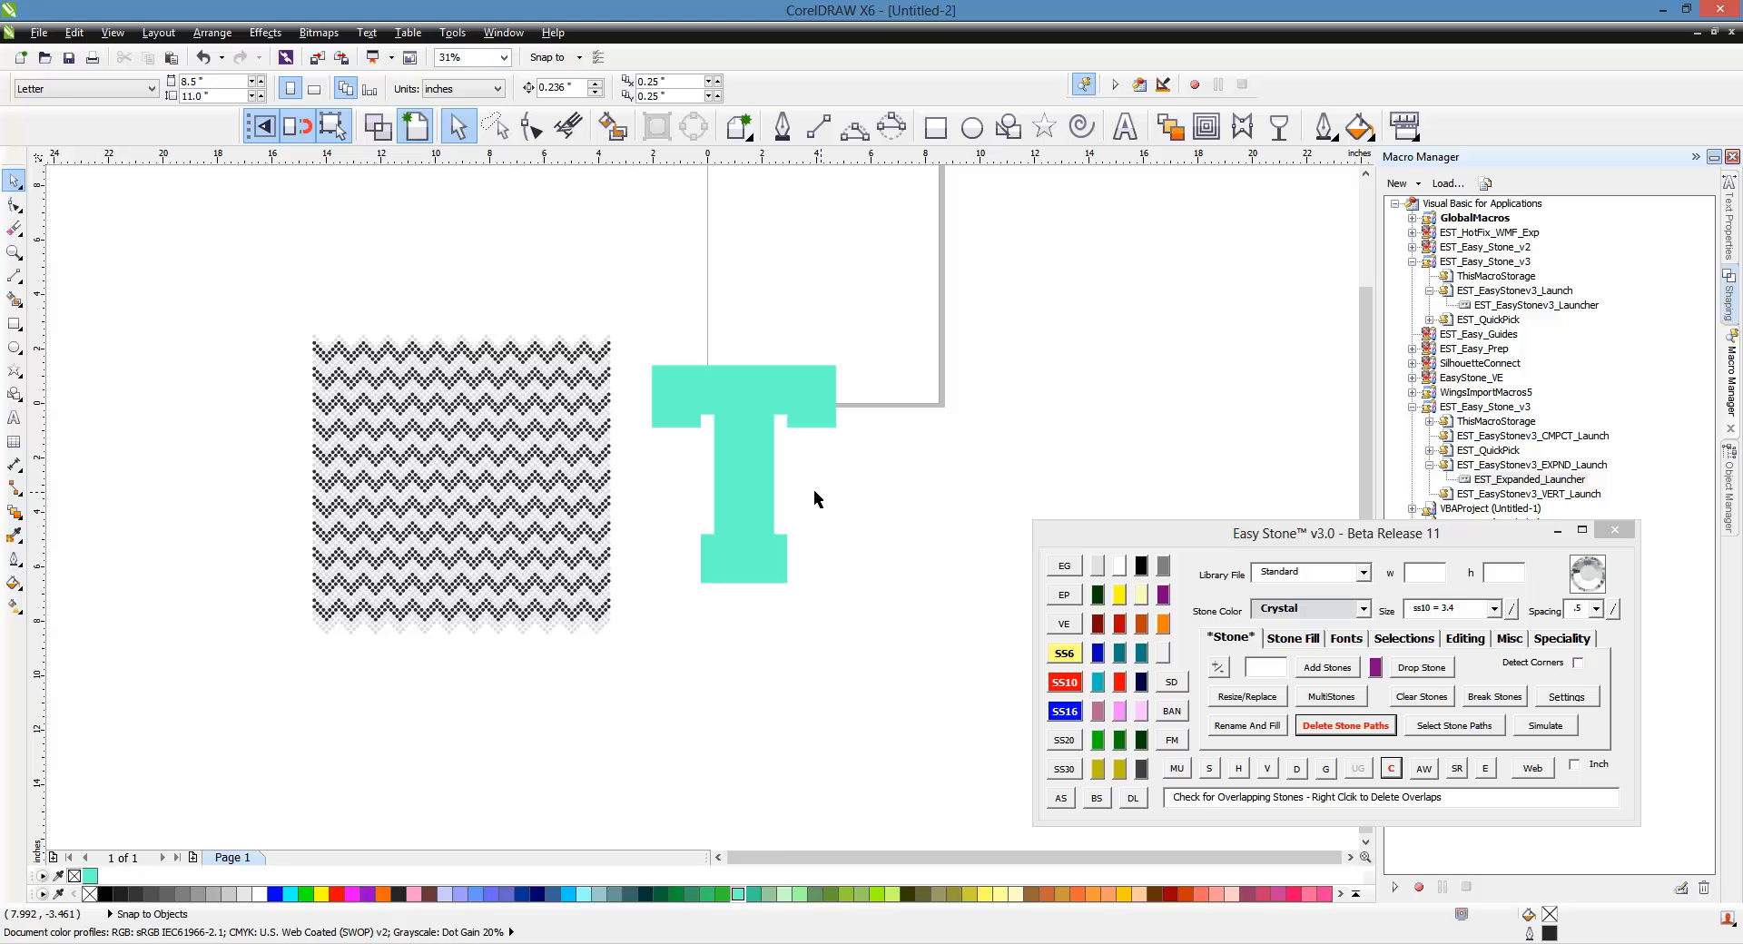
{"action": "scroll", "coordinate": [562, 585], "scroll_direction": "up", "scroll_amount": 2}
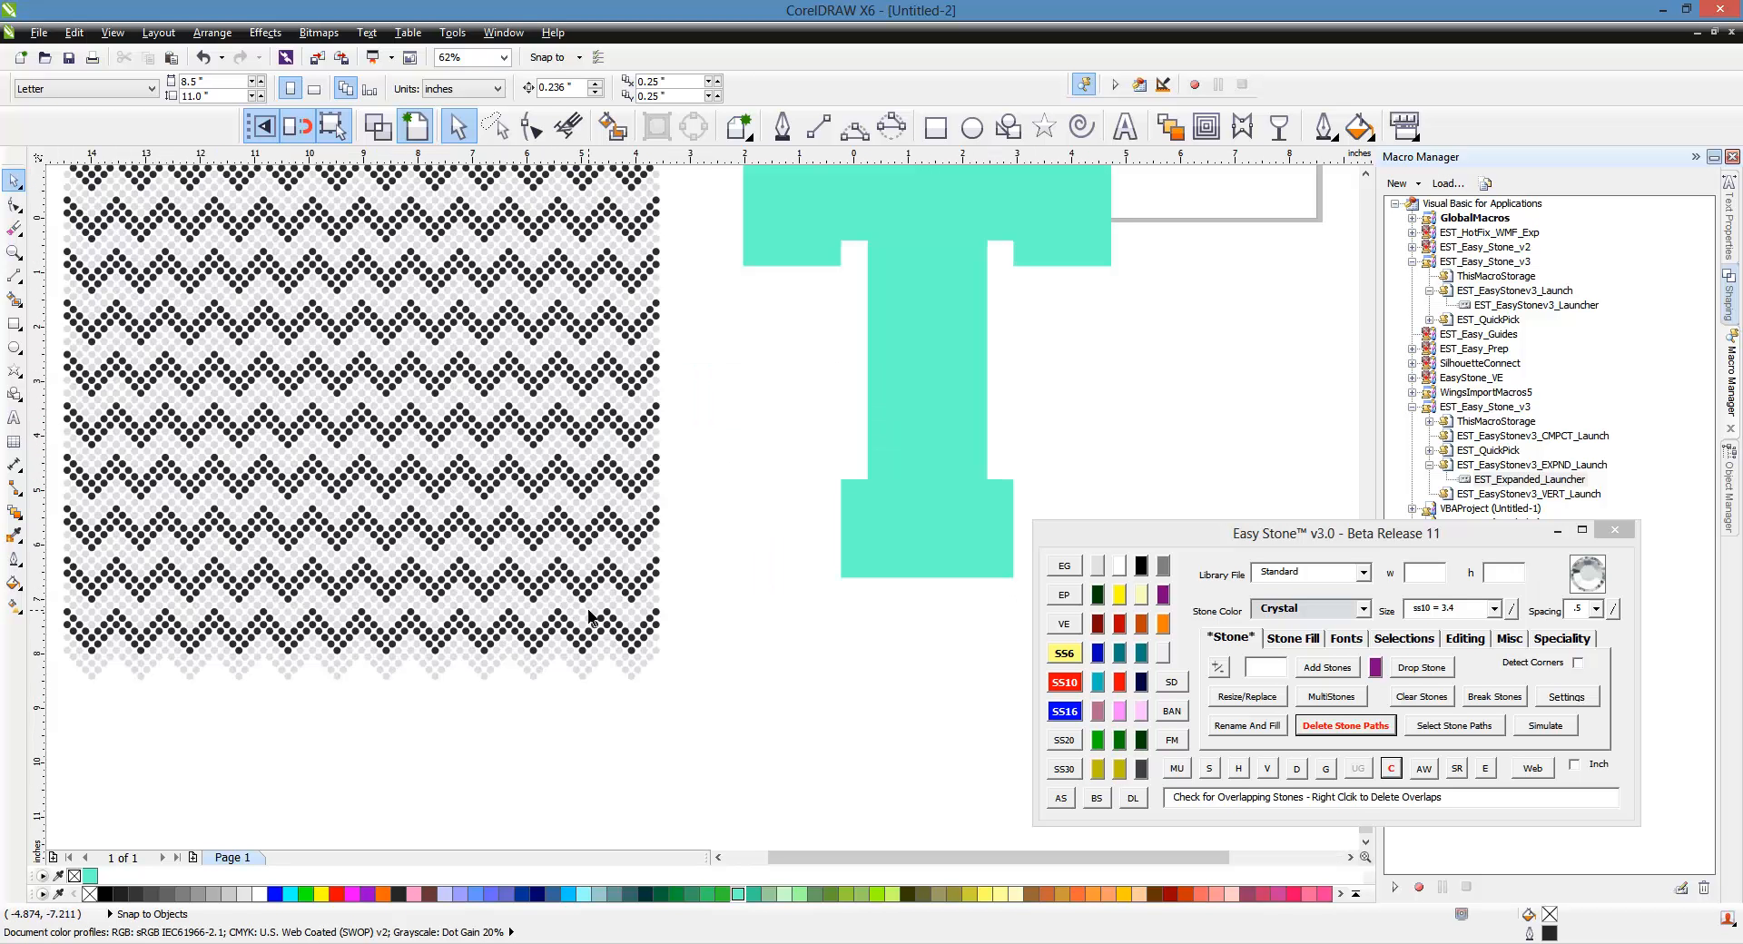
{"action": "scroll", "coordinate": [748, 504], "scroll_direction": "down", "scroll_amount": 2}
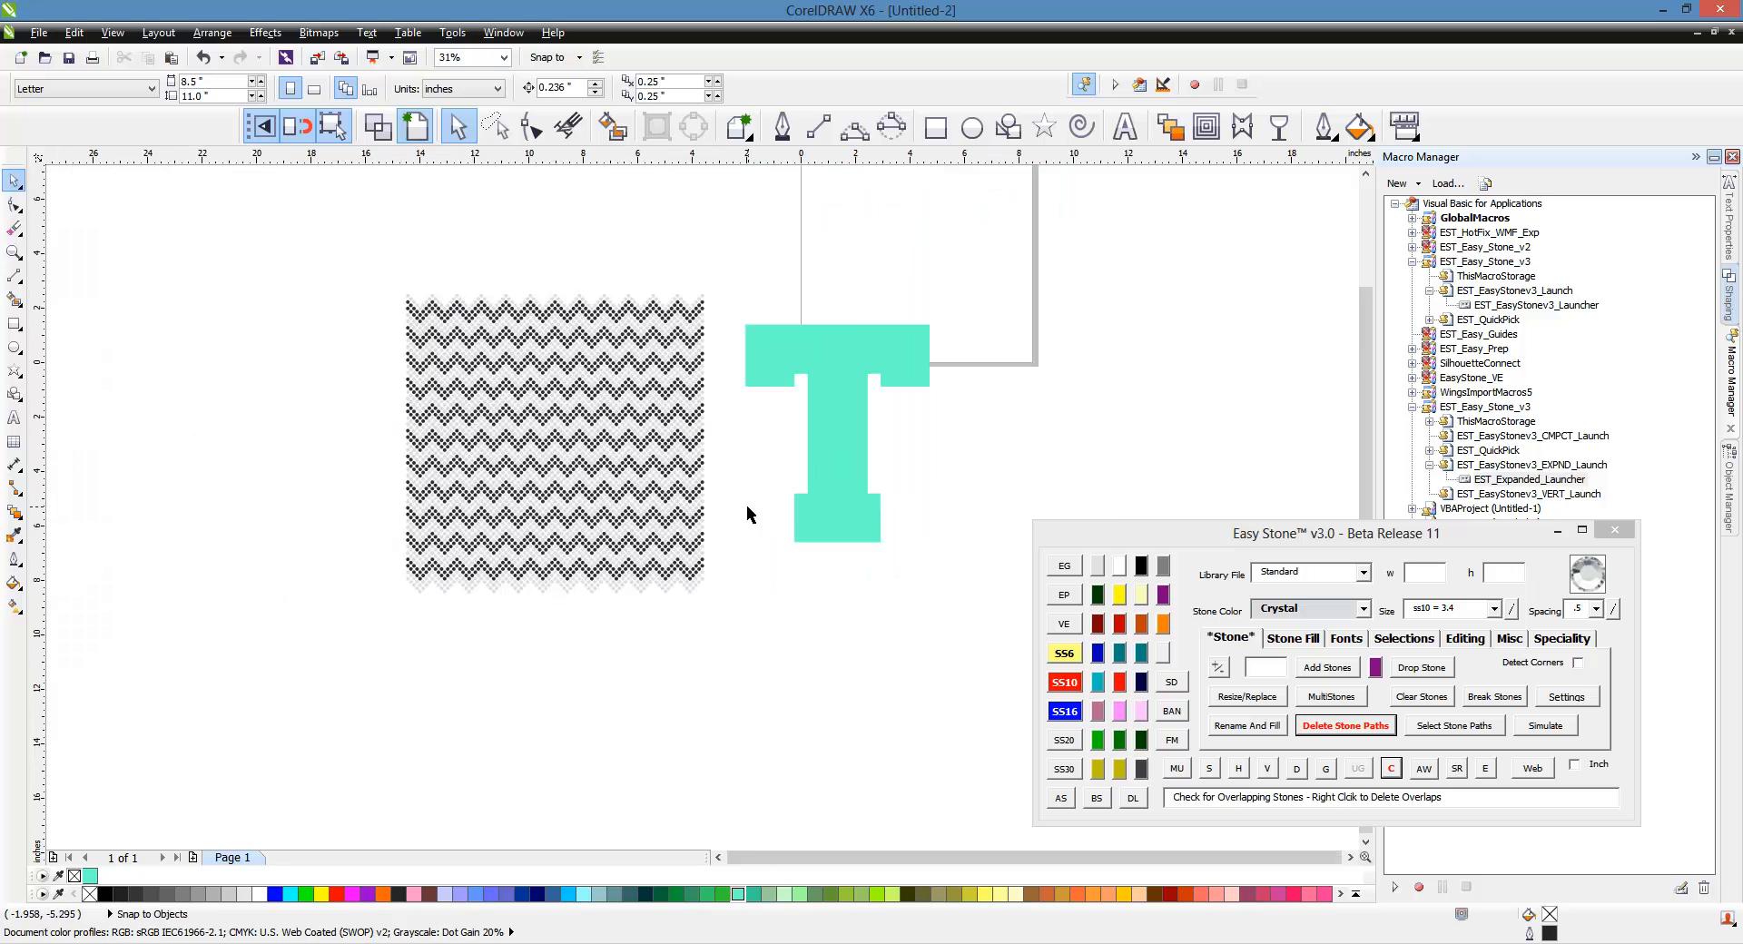
{"action": "scroll", "coordinate": [581, 409], "scroll_direction": "up", "scroll_amount": 2}
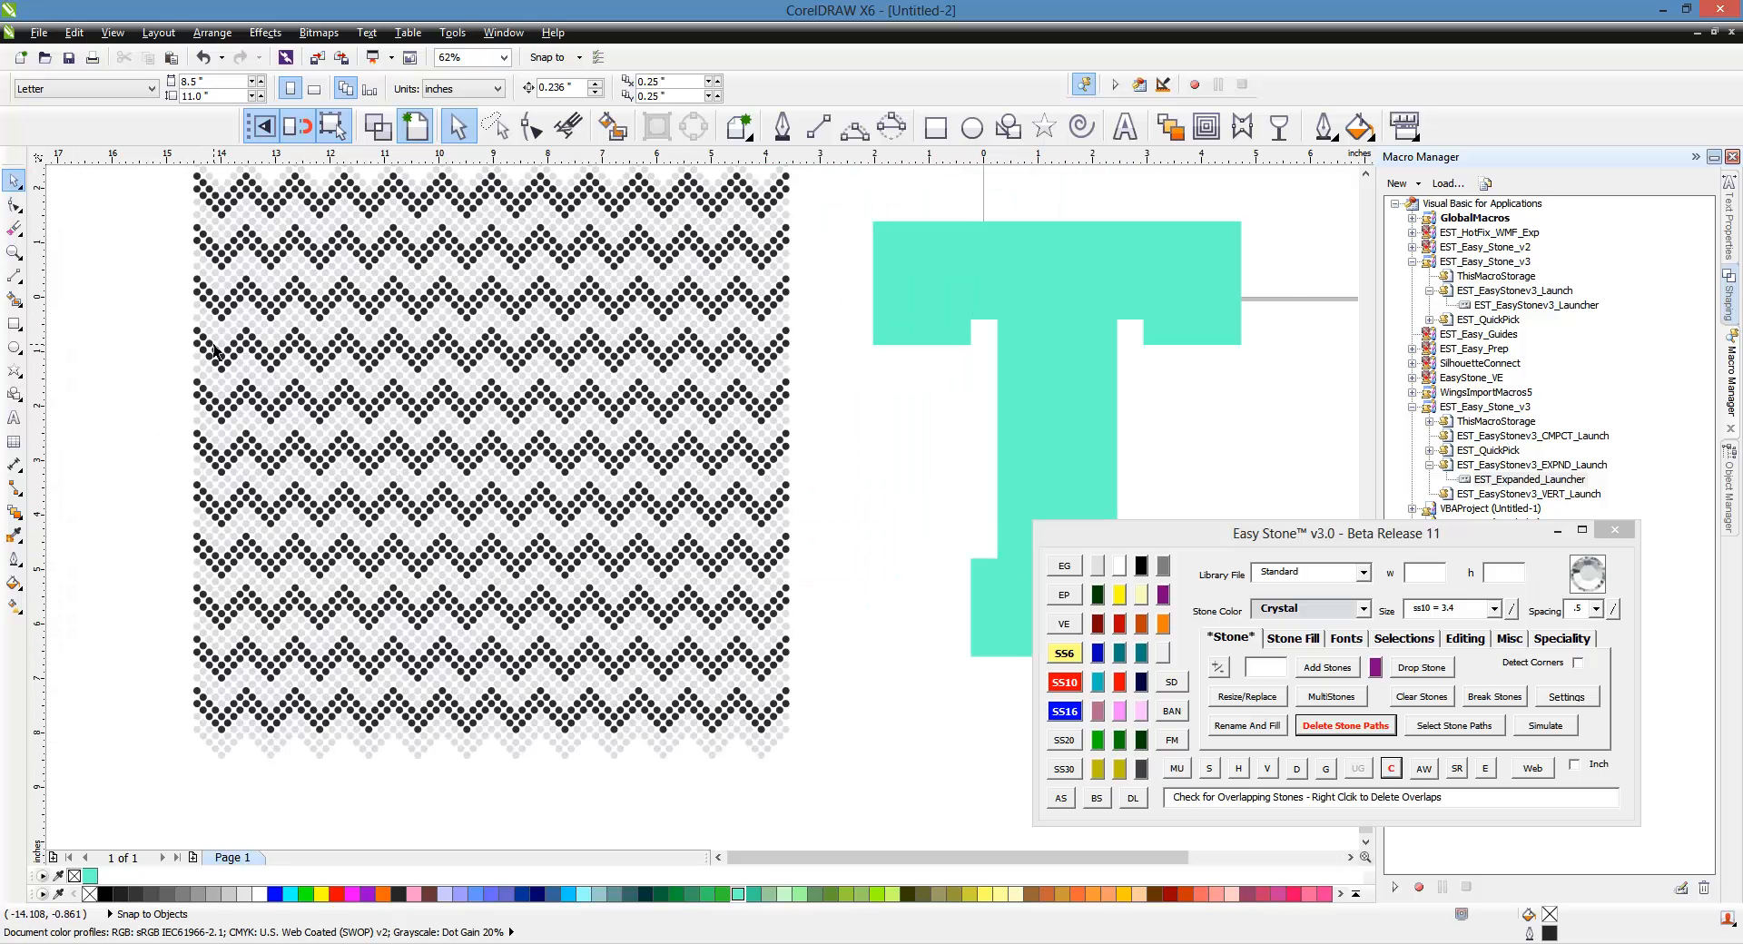
{"action": "scroll", "coordinate": [215, 352], "scroll_direction": "up", "scroll_amount": 2}
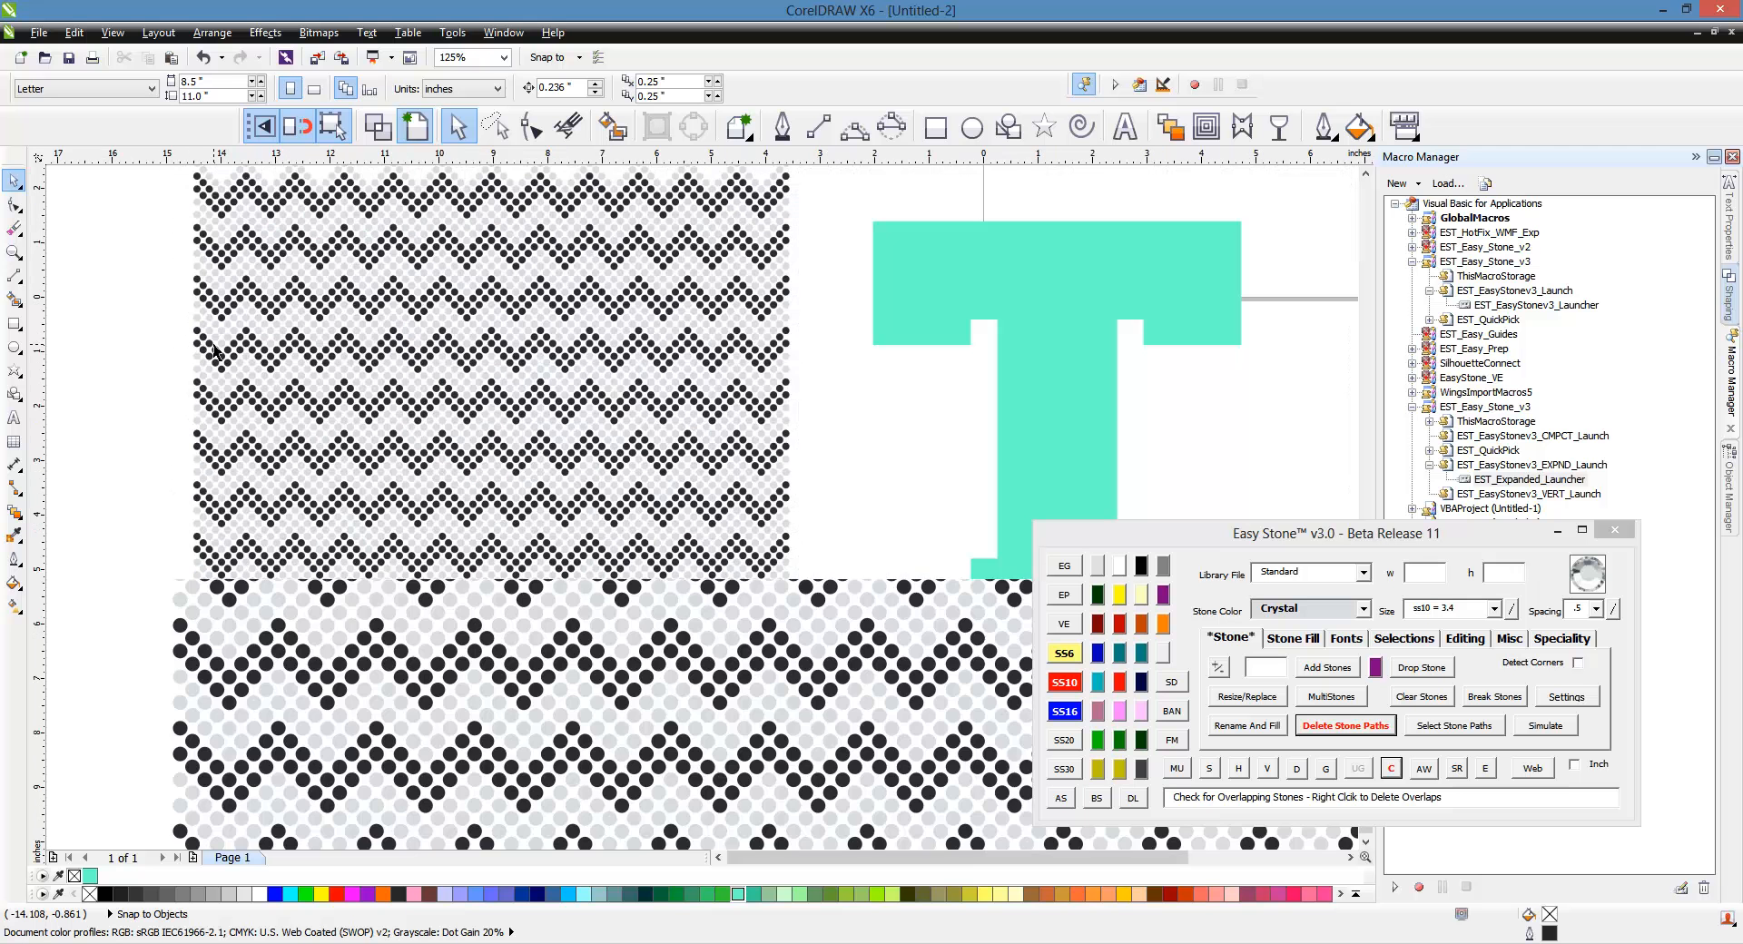
{"action": "scroll", "coordinate": [215, 352], "scroll_direction": "down", "scroll_amount": 2}
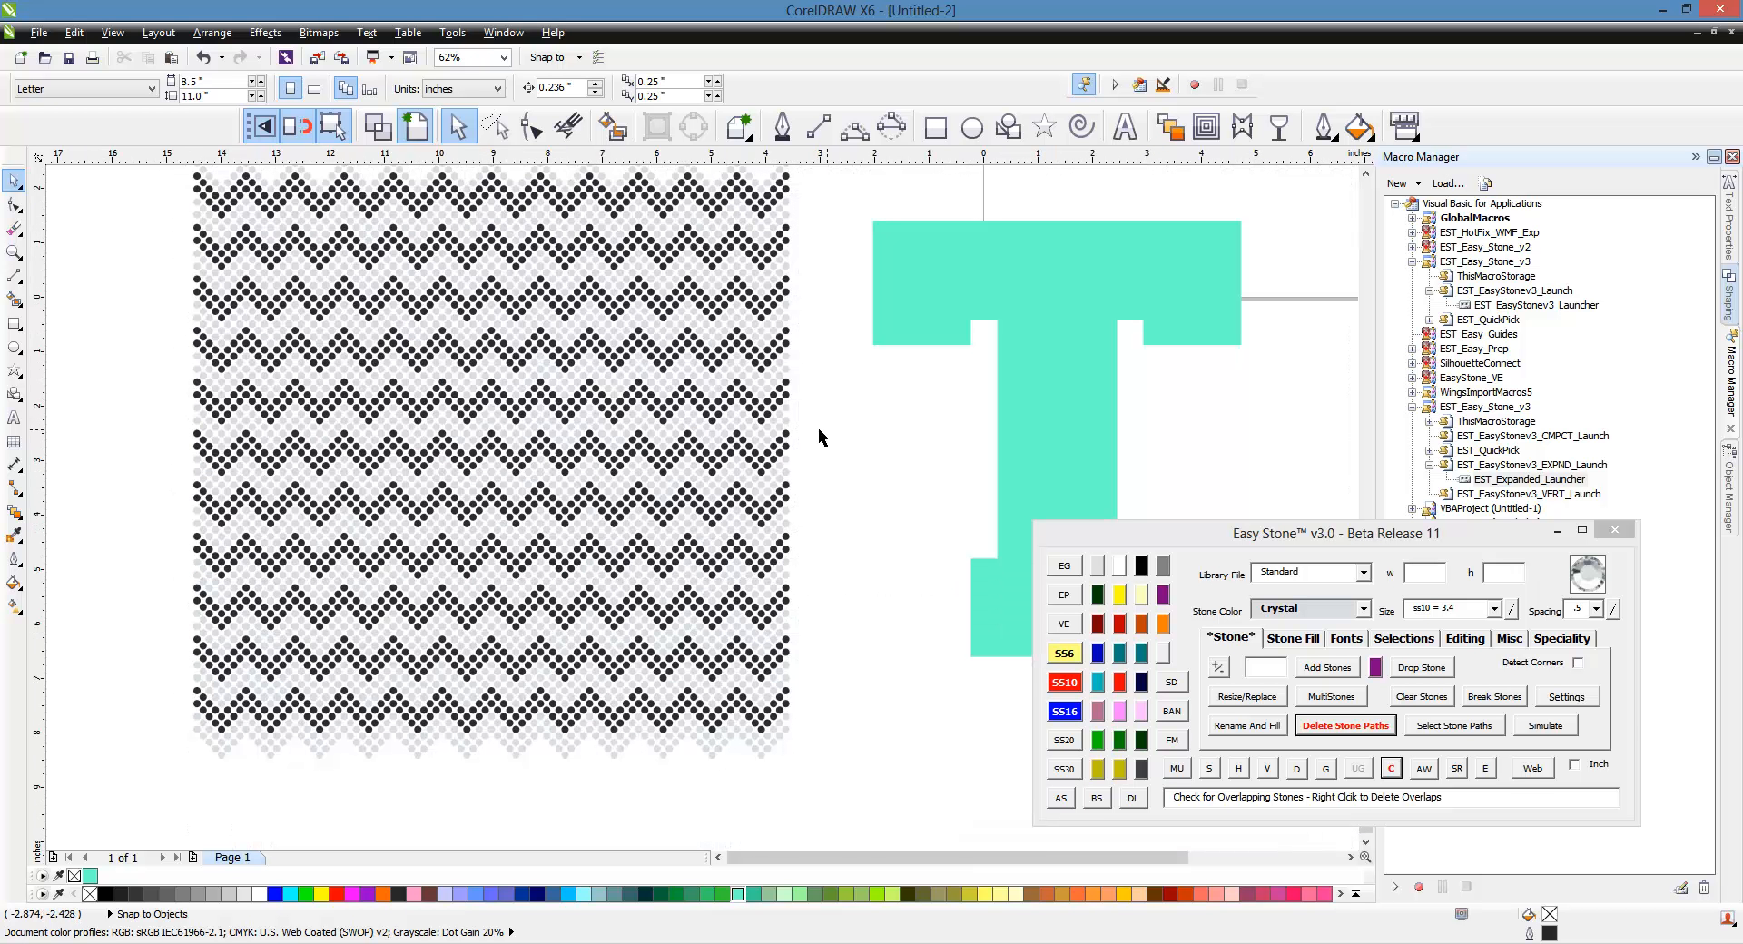